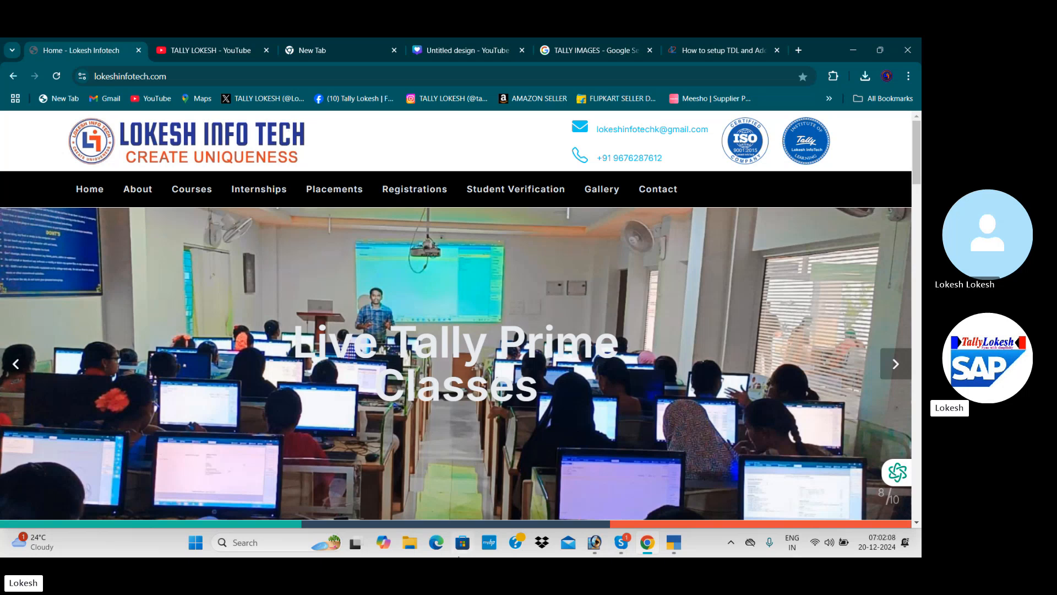
Look through the banner slides on the website's home page in both directions.
click(894, 364)
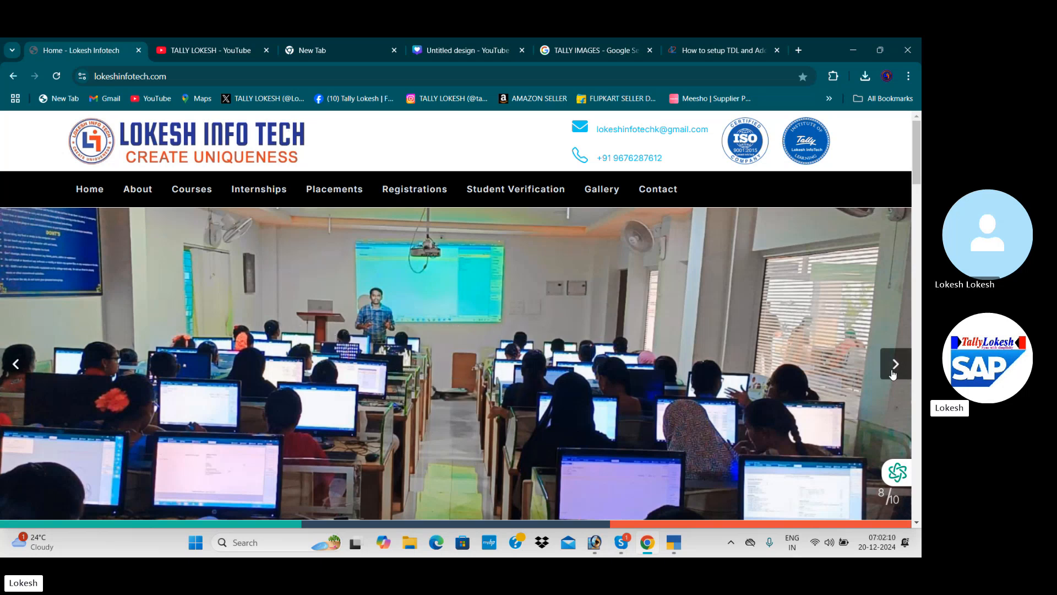
click(894, 364)
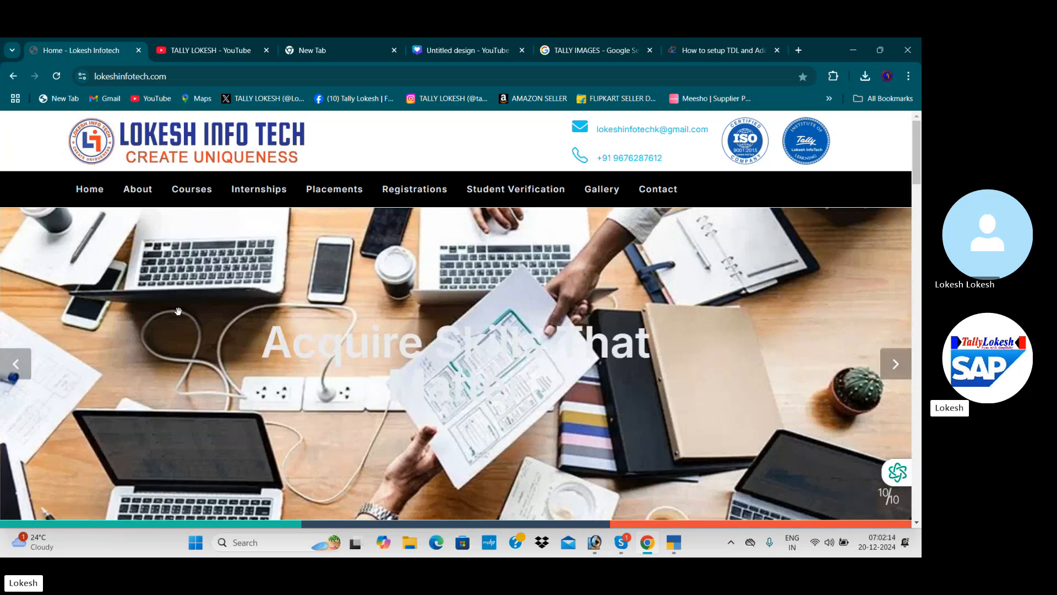
click(16, 364)
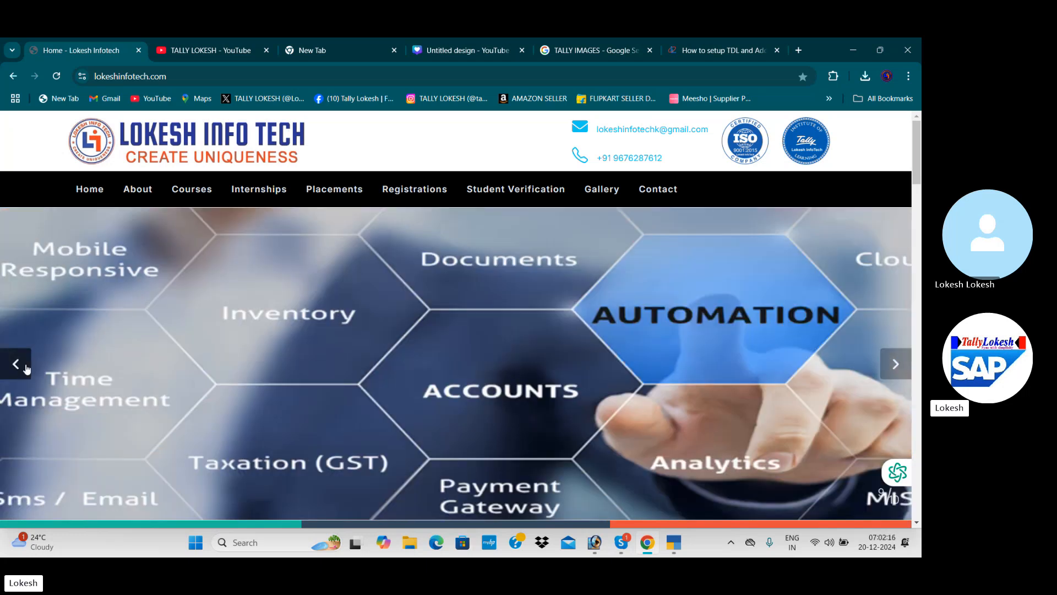
click(26, 368)
click(26, 367)
click(26, 368)
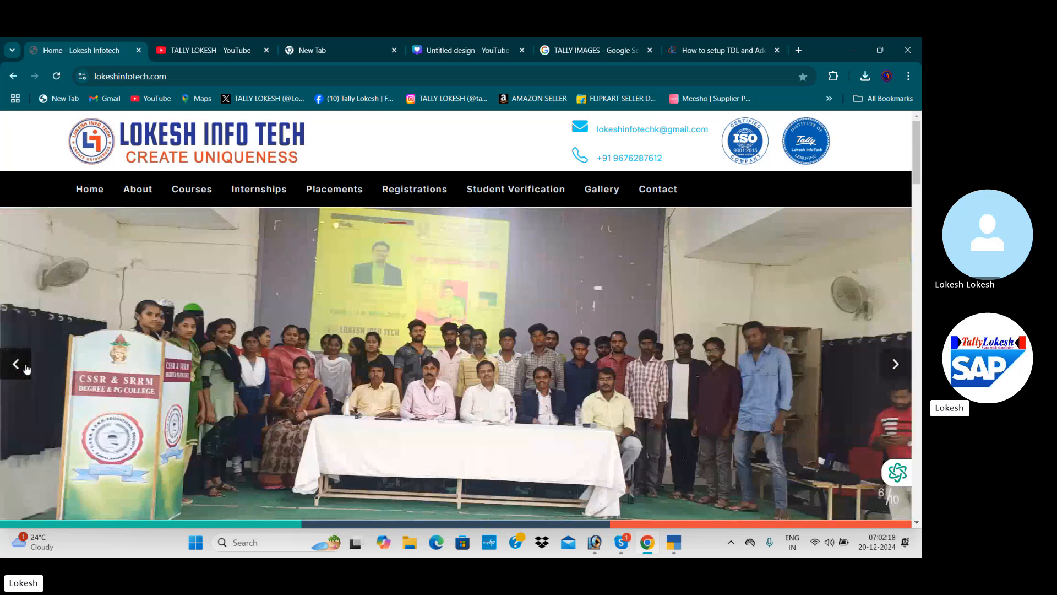
click(26, 368)
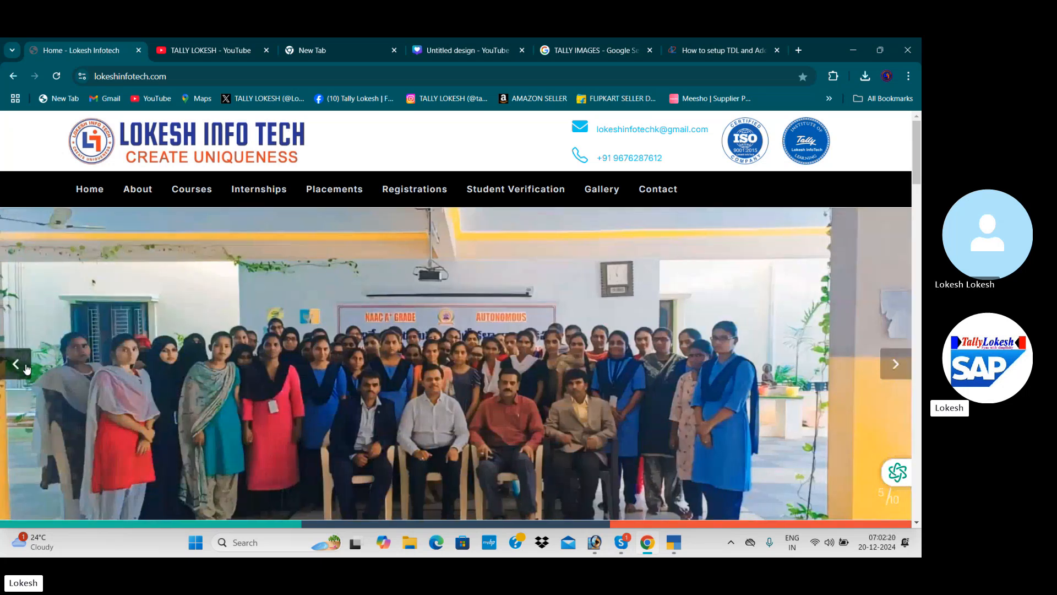
click(26, 368)
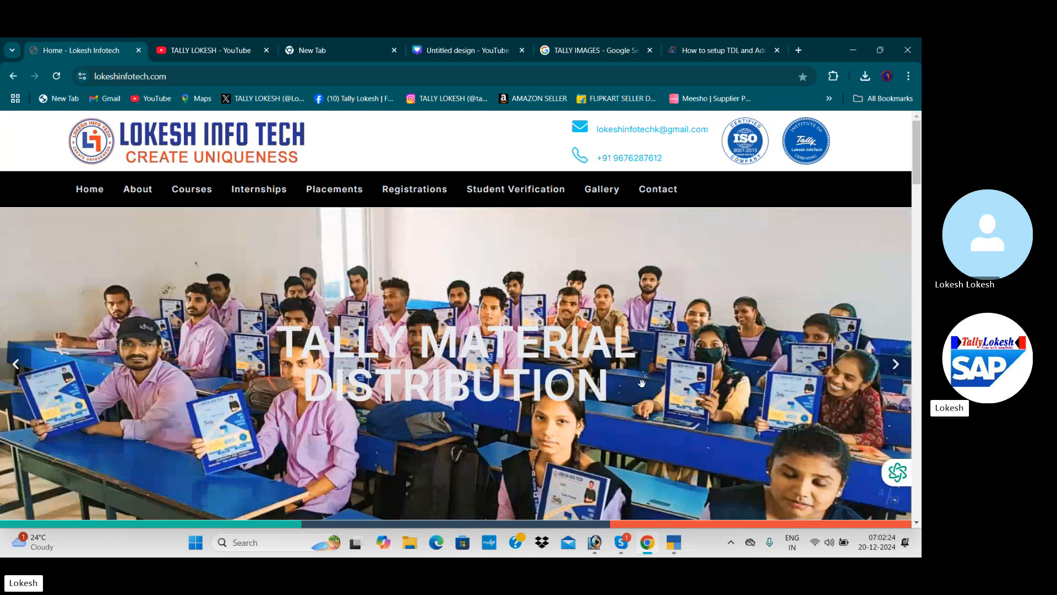
Switch to TallyPrime and start creating a new company.
click(675, 544)
key(Up)
key(Up)
key(Up)
key(Up)
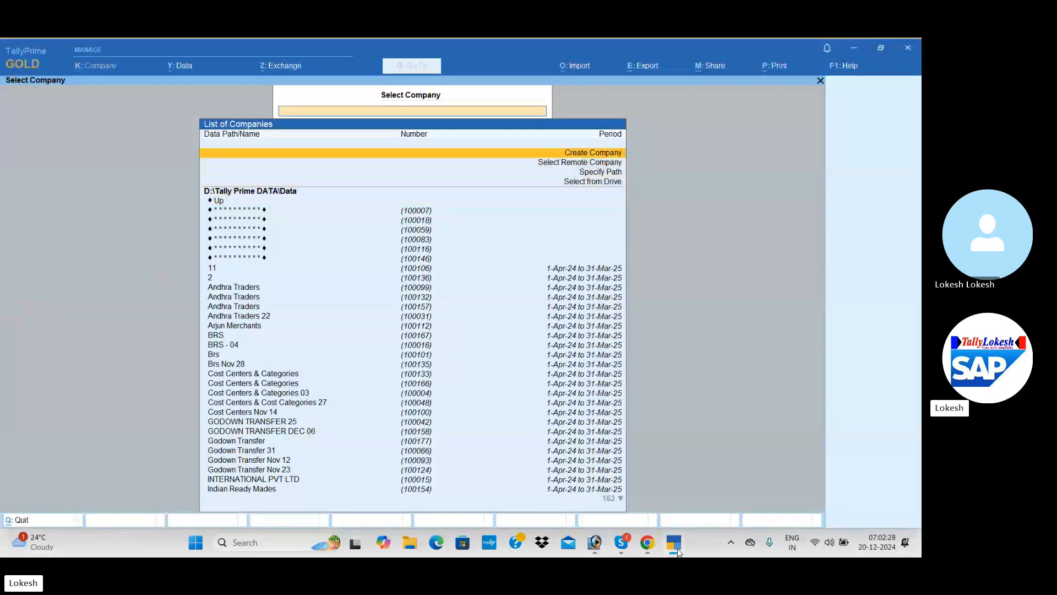
key(Return)
key(alt+Tab)
key(alt+Tab)
key(alt+Tab)
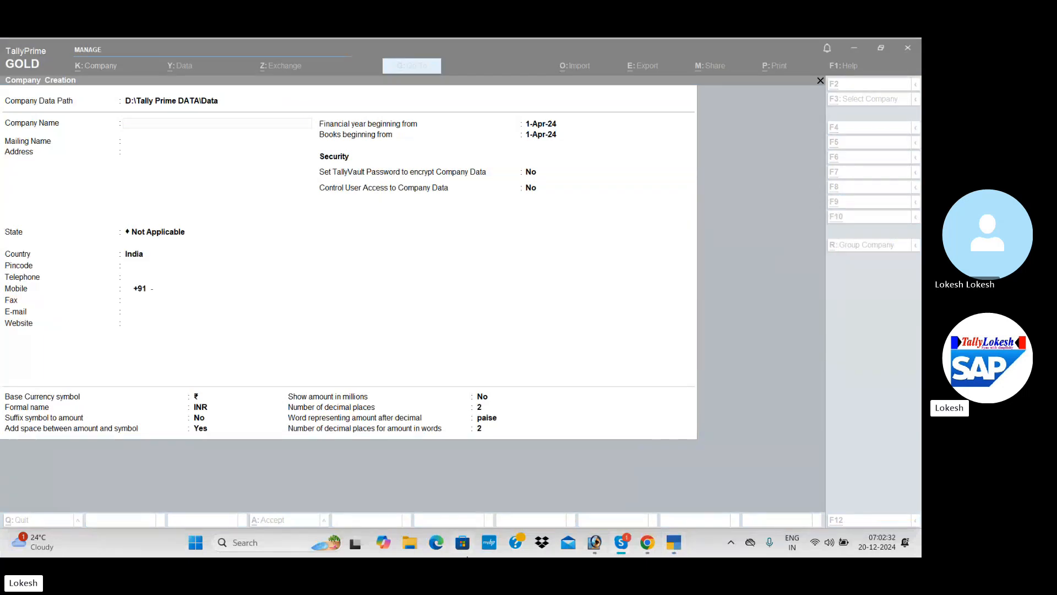
click(437, 543)
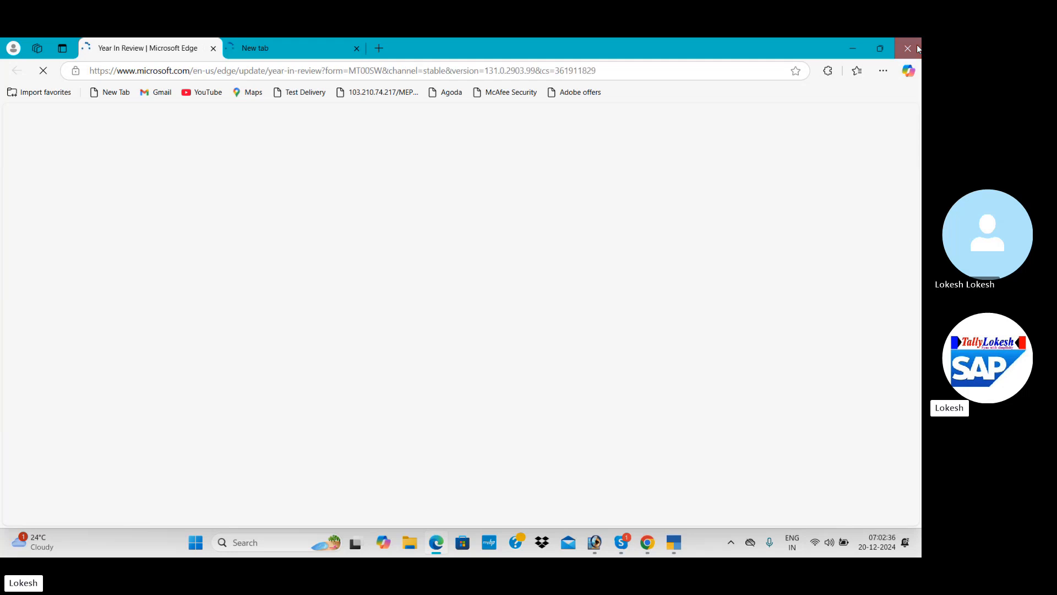
click(916, 45)
In File Explorer, open the Professinal Material S PDF from the Updated Material Tally folder under TALLY DATA on drive D.
click(409, 543)
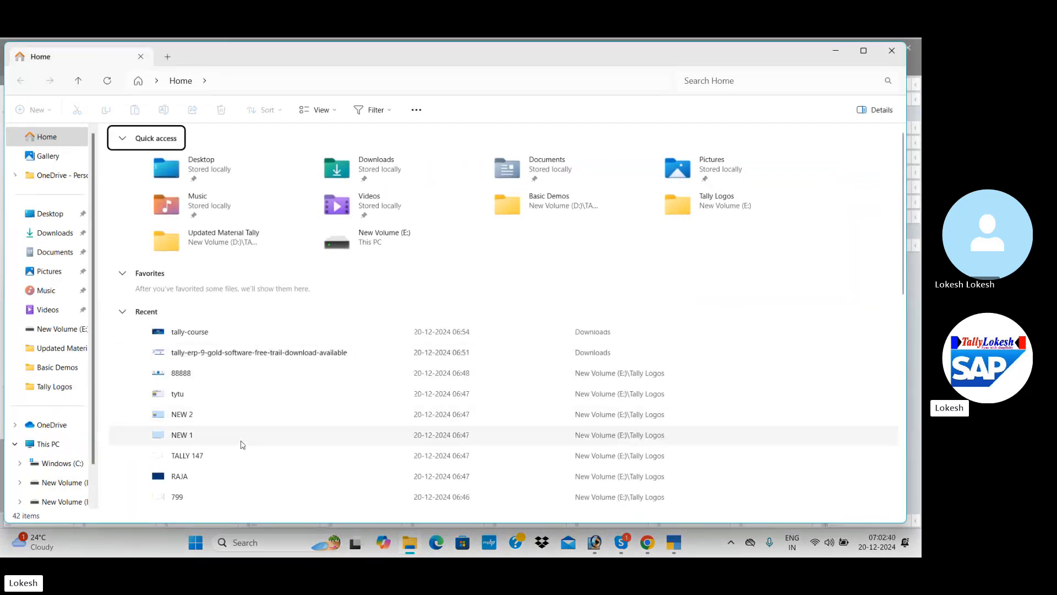
click(79, 489)
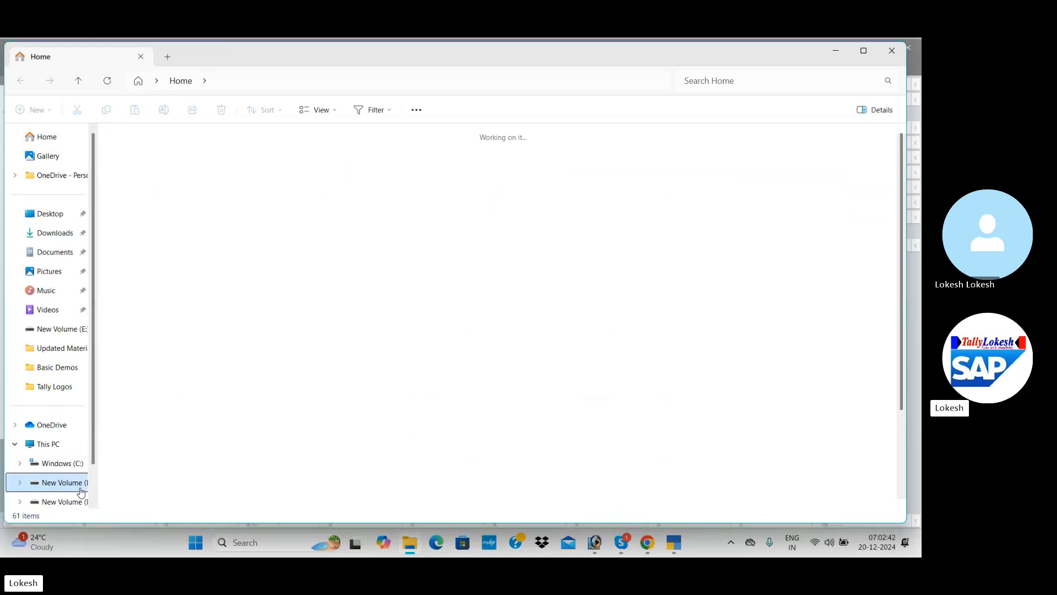
double_click(655, 343)
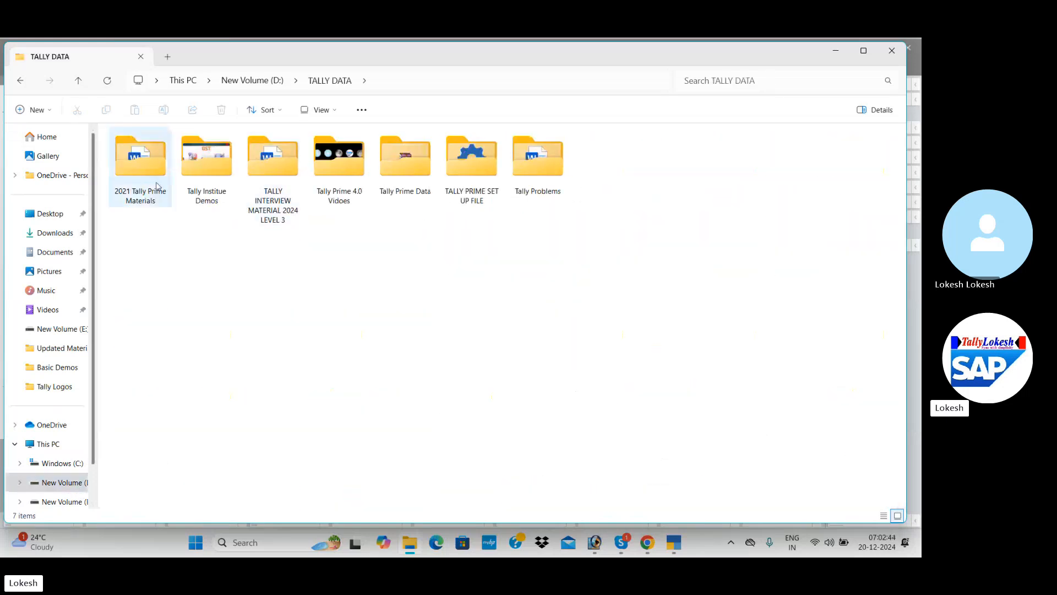
click(142, 189)
double_click(142, 189)
double_click(141, 189)
double_click(141, 189)
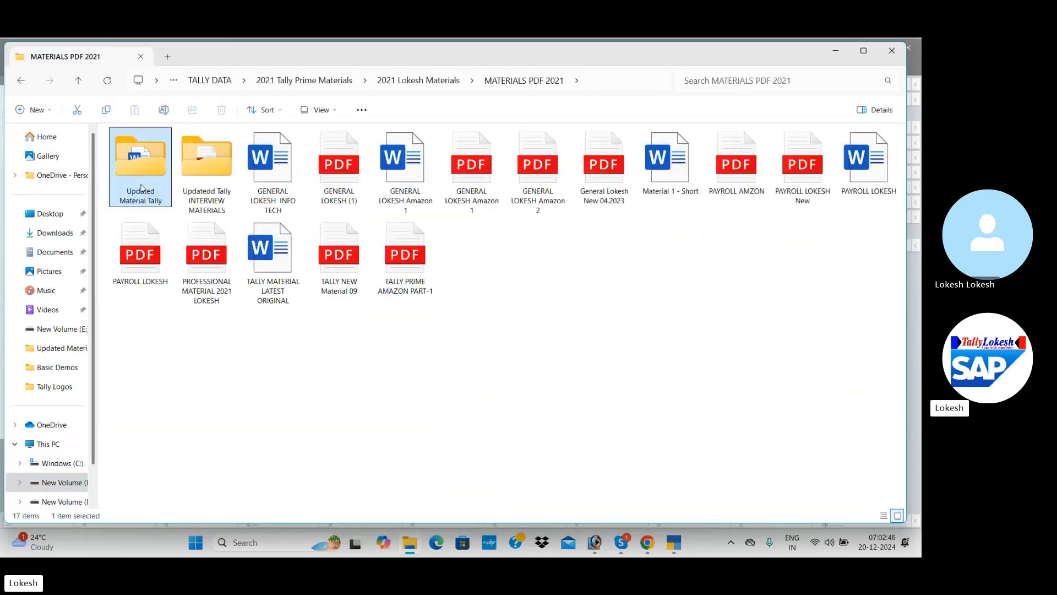
double_click(142, 188)
double_click(347, 168)
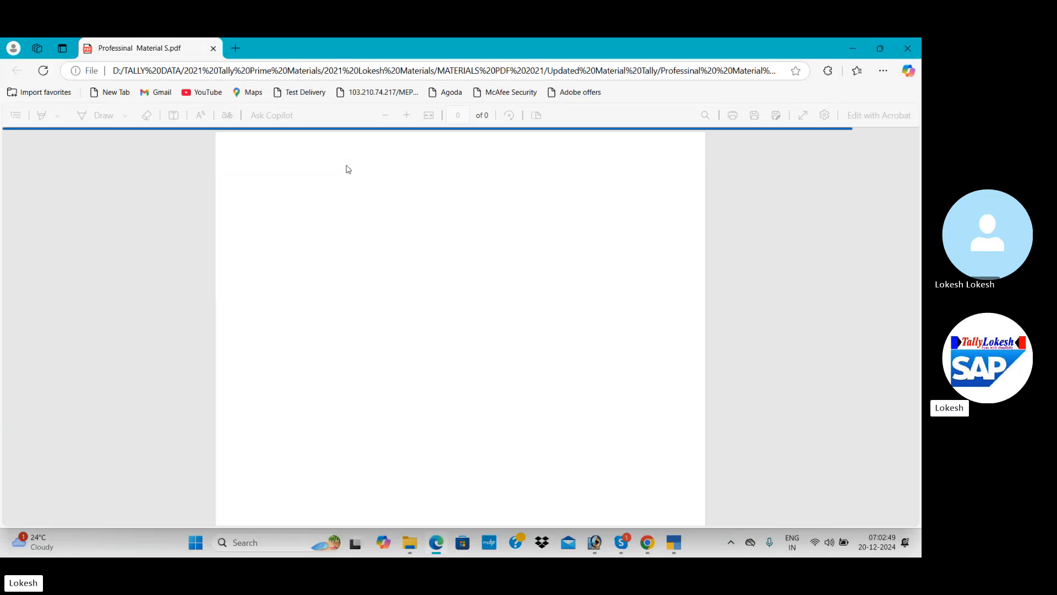
Find the Price List exercise for VARUN AGENCIES on page 91 of the PDF and read its transactions.
scroll(912, 213, up, 5)
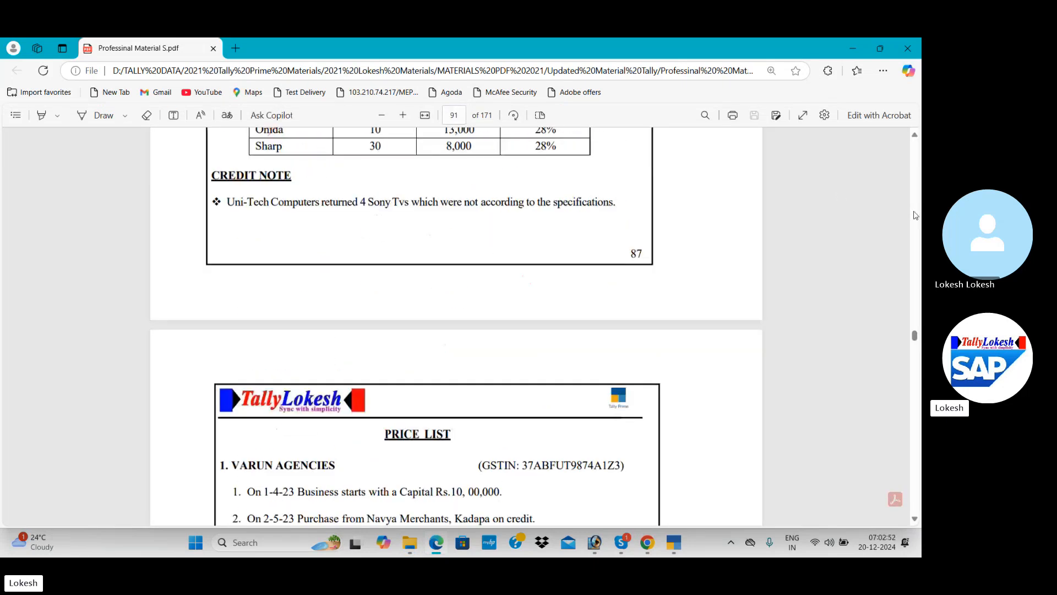
click(914, 519)
click(914, 520)
click(914, 520)
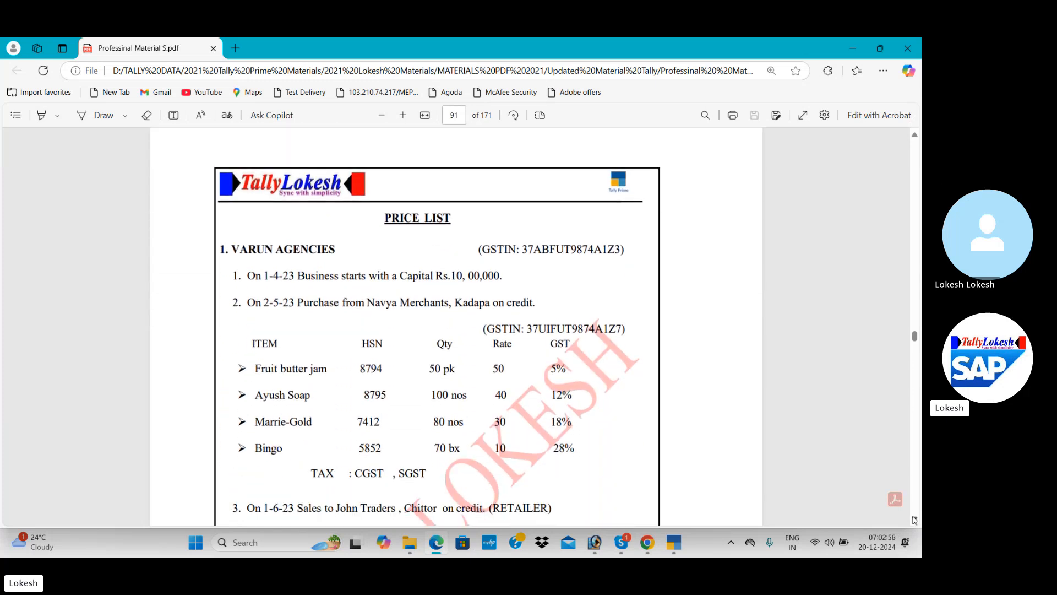
click(914, 520)
Switch back to TallyPrime and enter VARUN AGENCY as the company name and mailing name.
key(alt+Tab)
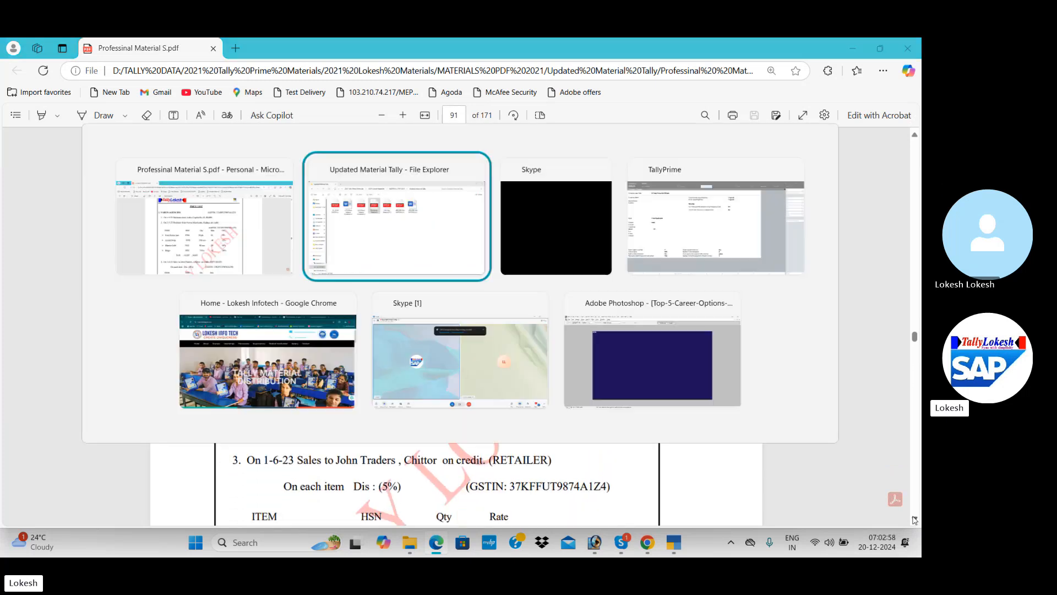
key(alt+Tab)
key(alt+Tab)
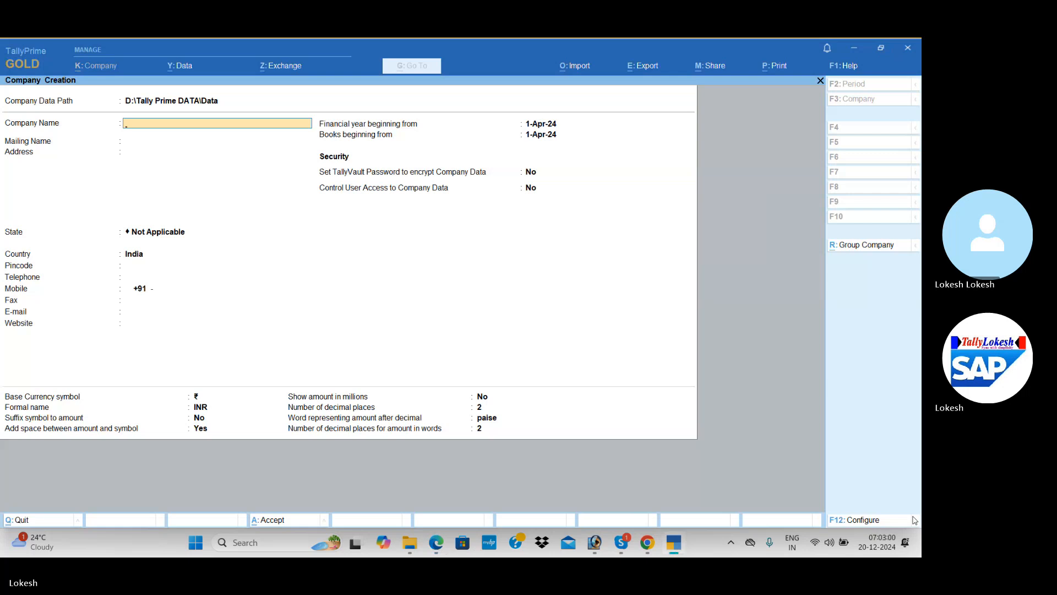
text(VARUN AGENCY)
key(Return)
key(Return)
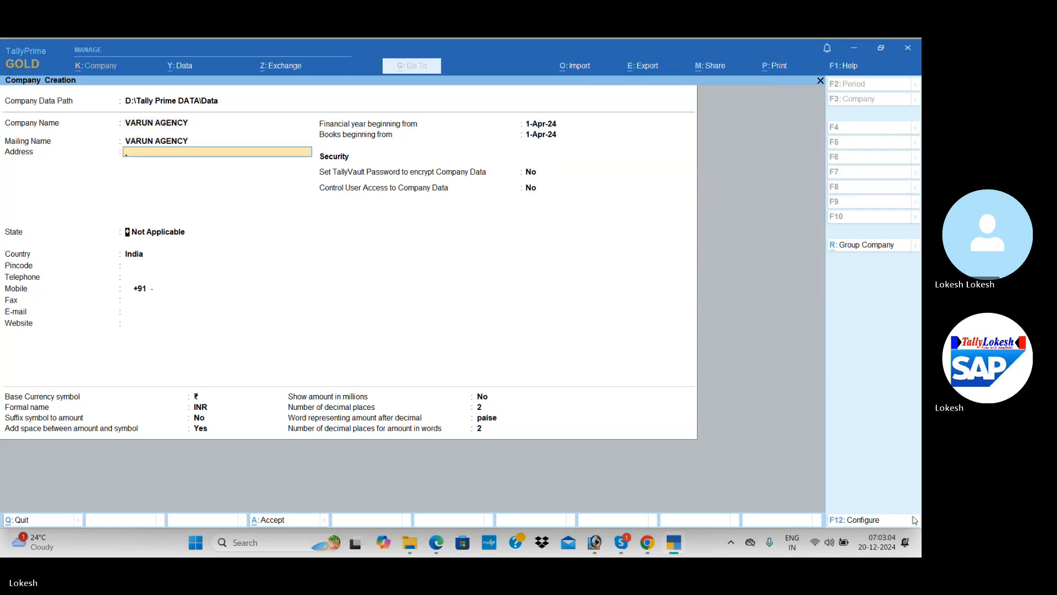
Set the company's state to Andhra Pradesh, leaving the address blank, and save the new company.
key(Return)
key(Down)
key(Down)
key(Return)
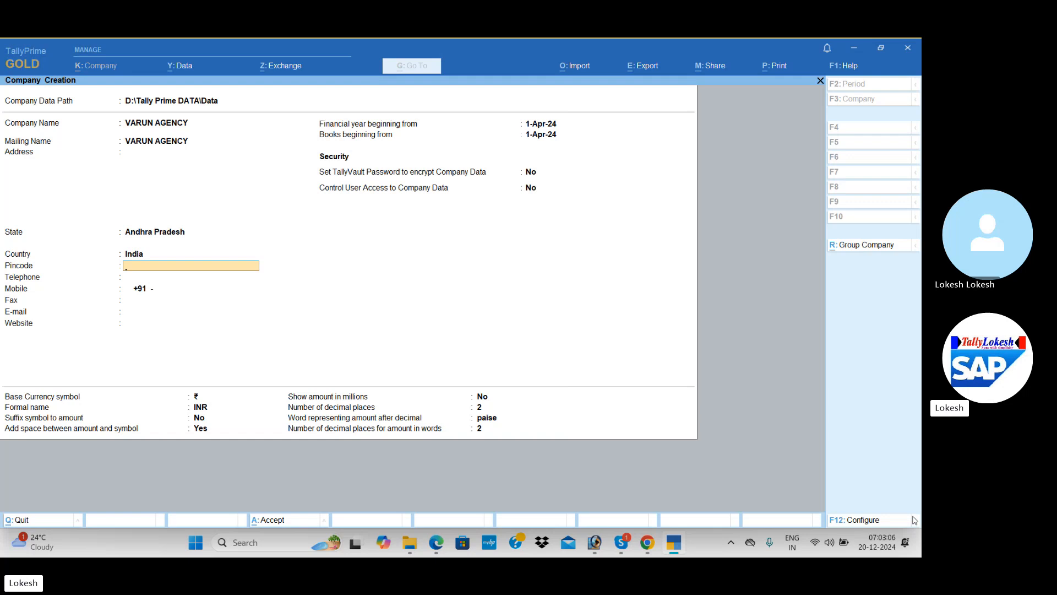
key(ctrl+a)
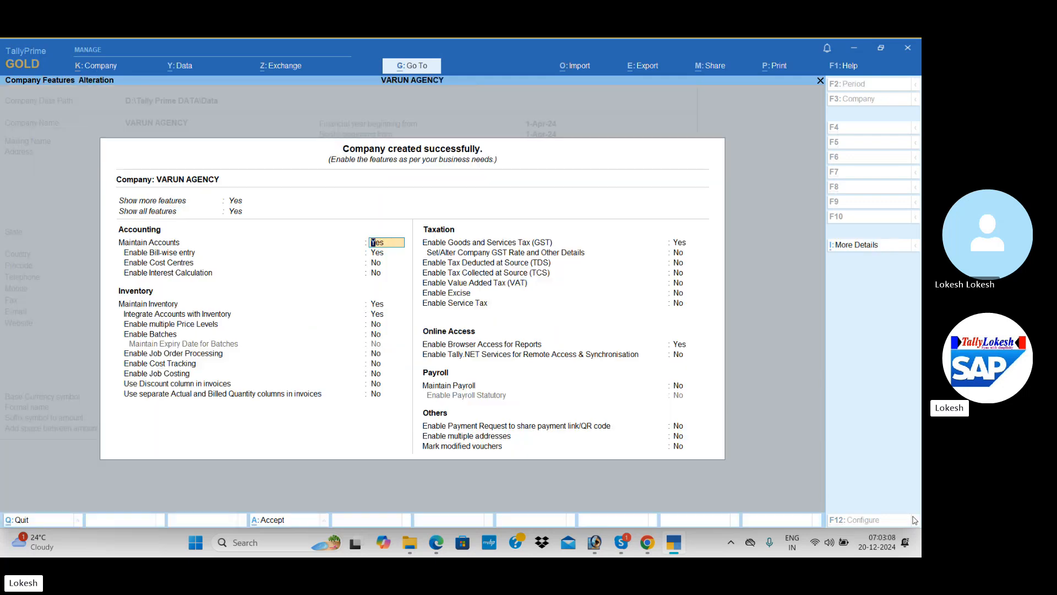
Disable bill-wise entry in the company's accounting features.
key(Return)
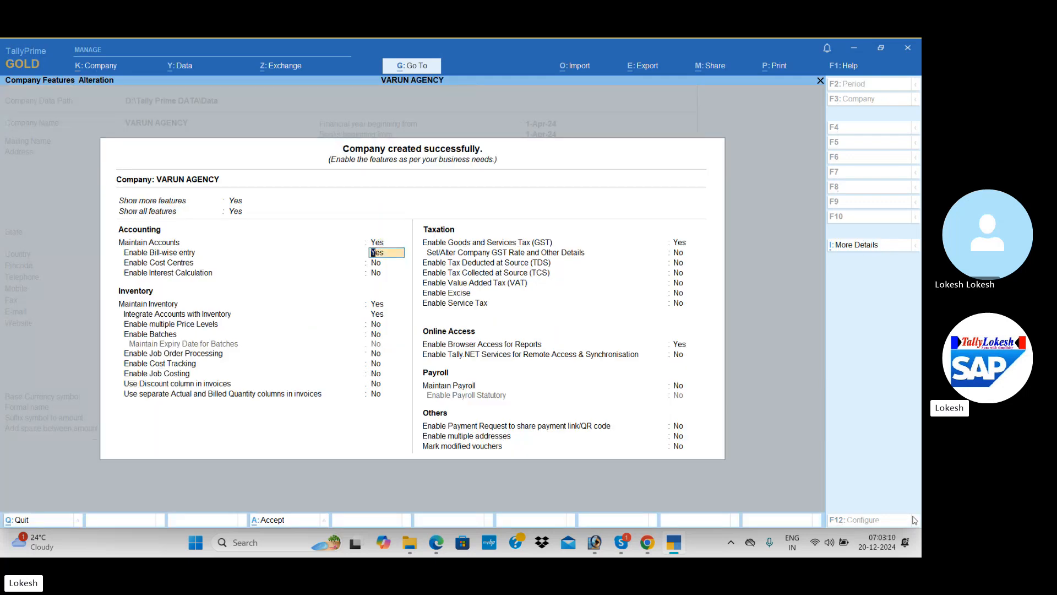
key(ctrl+a)
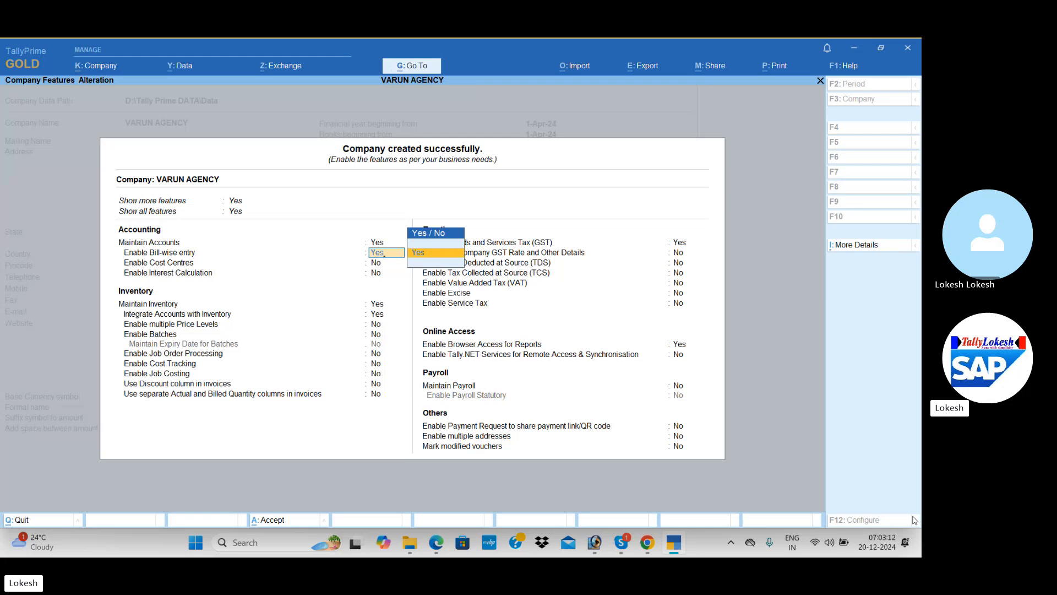
key(n)
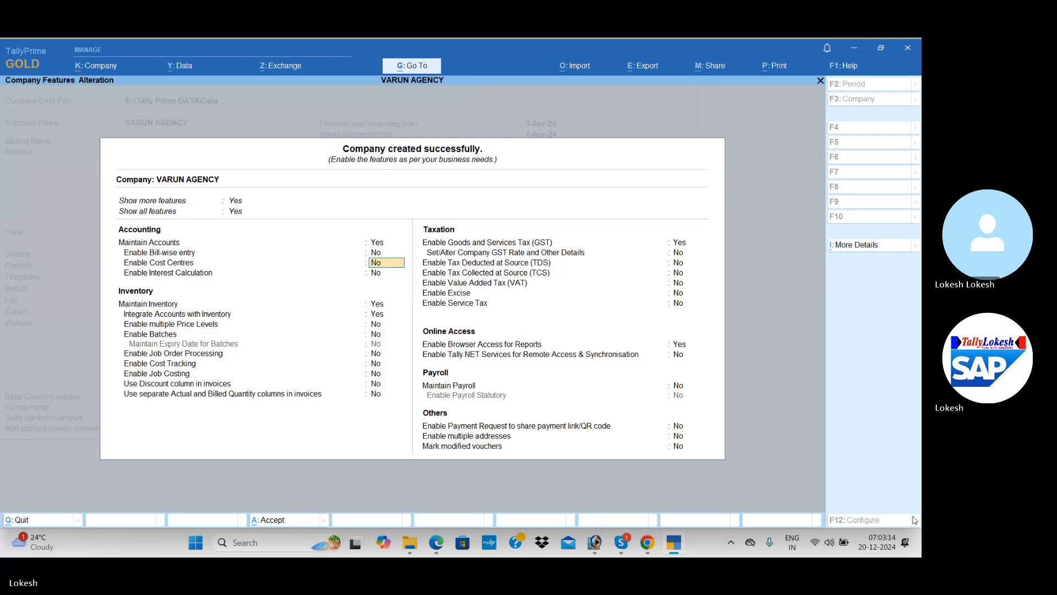
Enable multiple price levels in the company's inventory features.
key(Return)
key(Return)
key(Return)
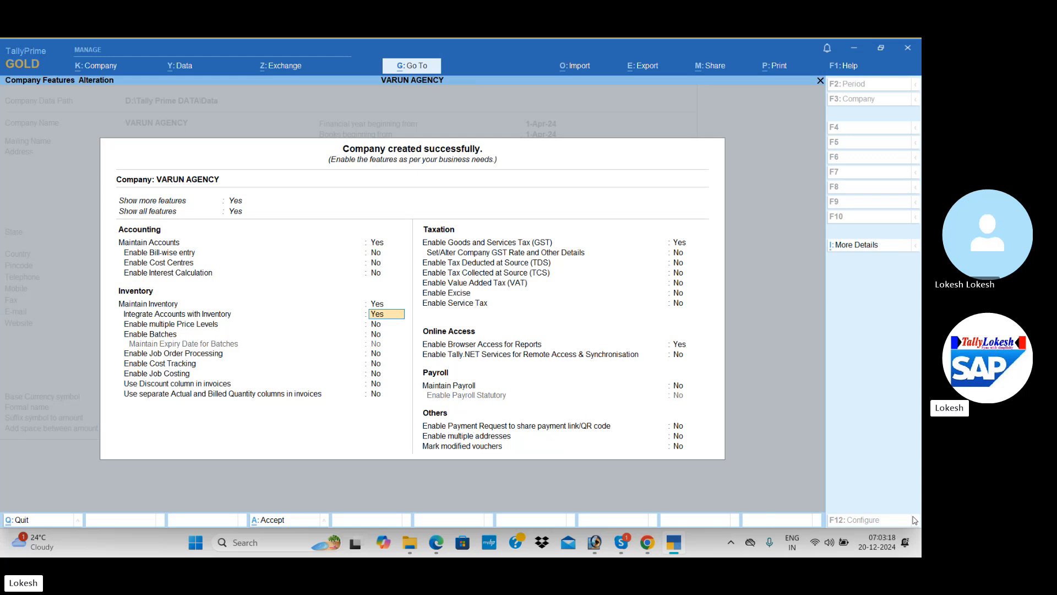
key(Return)
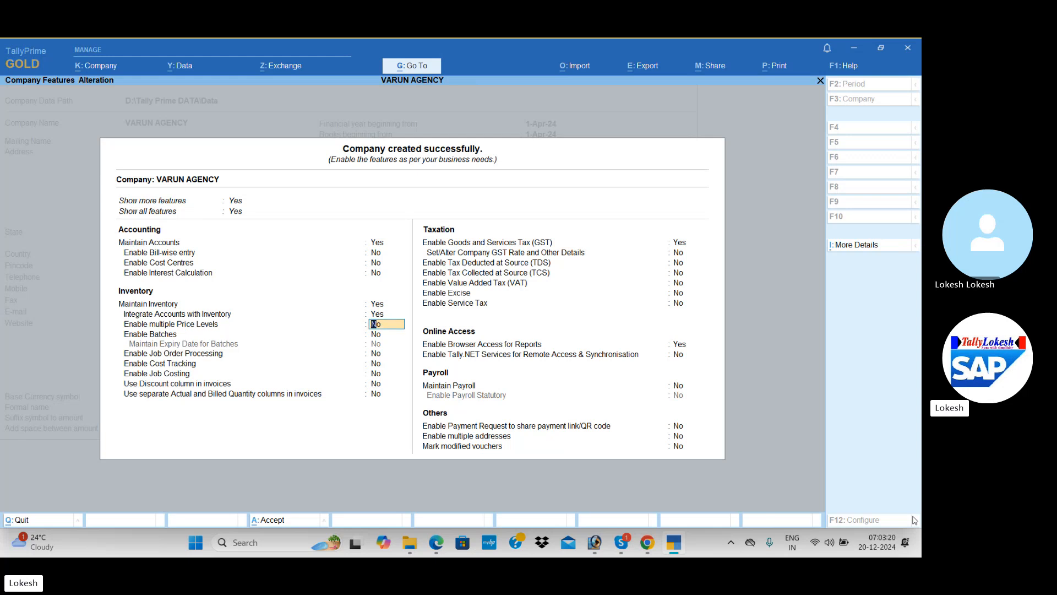
text(Y)
key(Return)
key(Return)
key(Return)
key(Return)
key(Return)
key(Return)
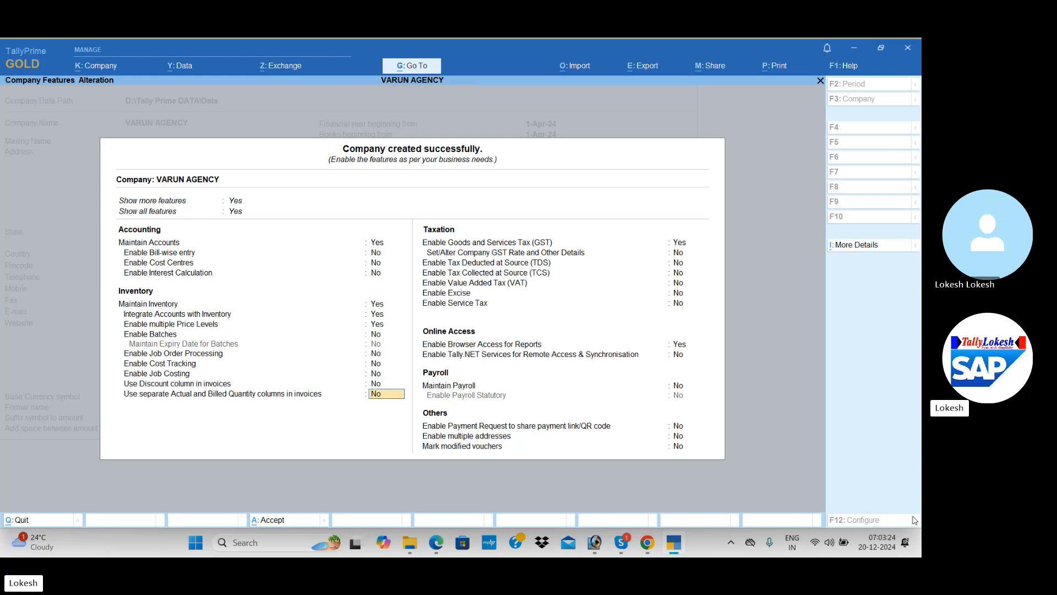
key(Return)
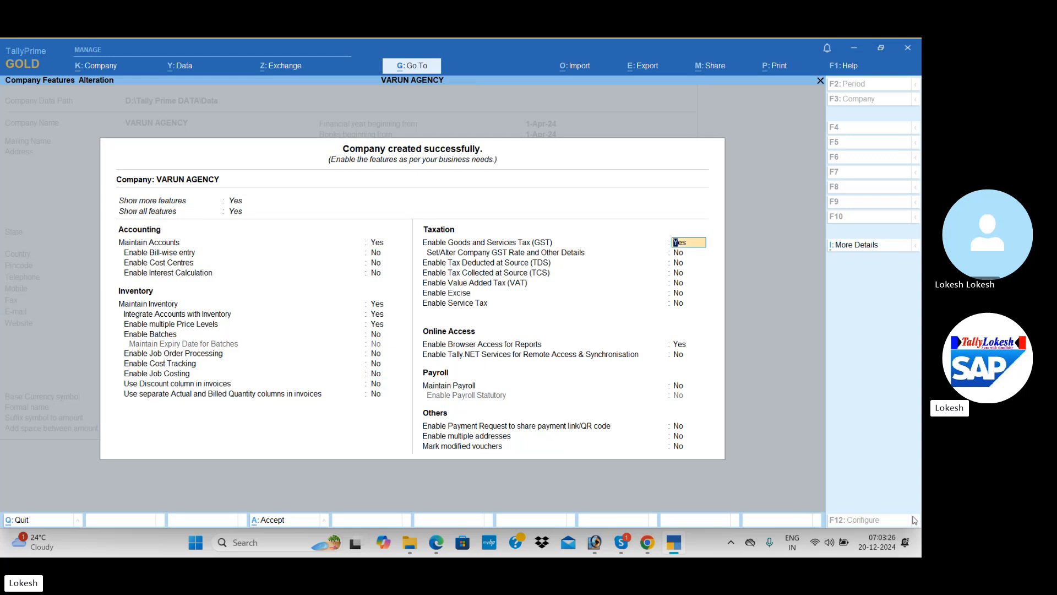
Enter 37 as the GSTIN/UIN in the company's GST details, then save the GST registration and company features.
key(Return)
key(Return)
key(Return)
key(Return)
text(37)
key(Return)
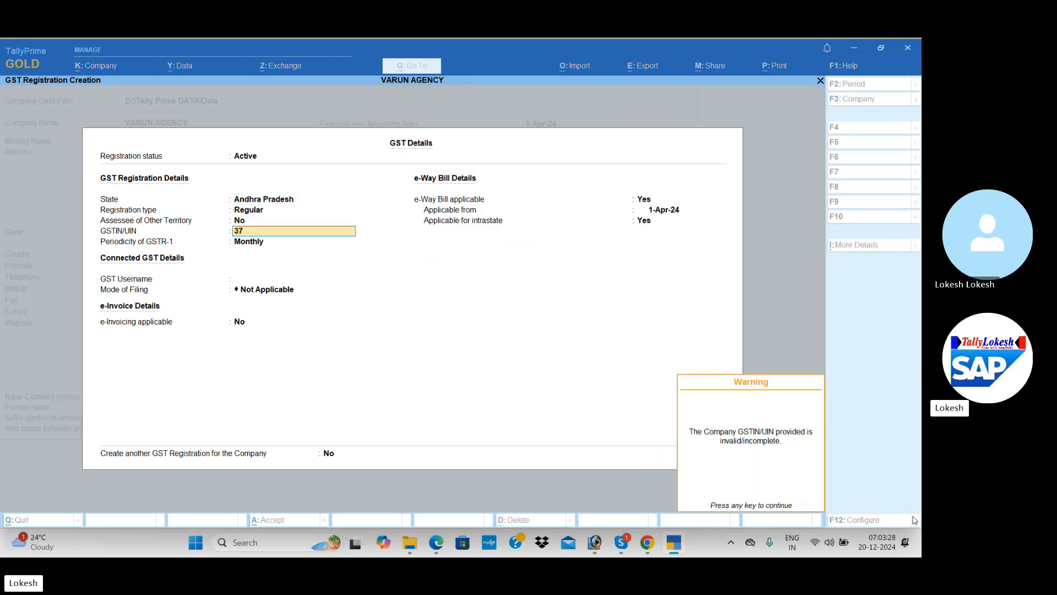
key(Return)
key(ctrl+a)
key(ctrl+a)
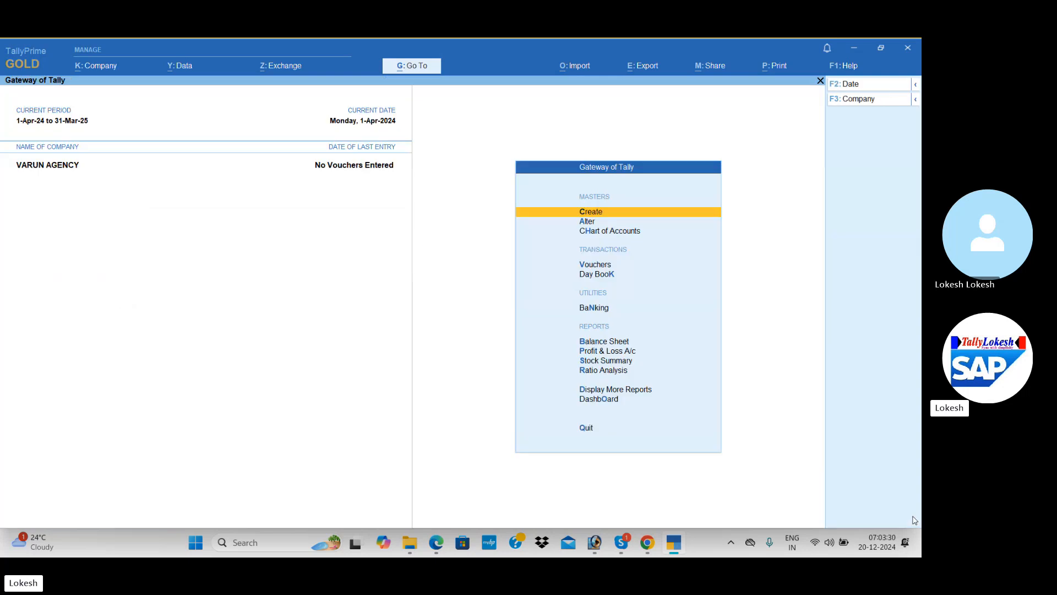
Open voucher entry from the Gateway of Tally and change the voucher type to Receipt.
key(Down)
key(Down)
key(Down)
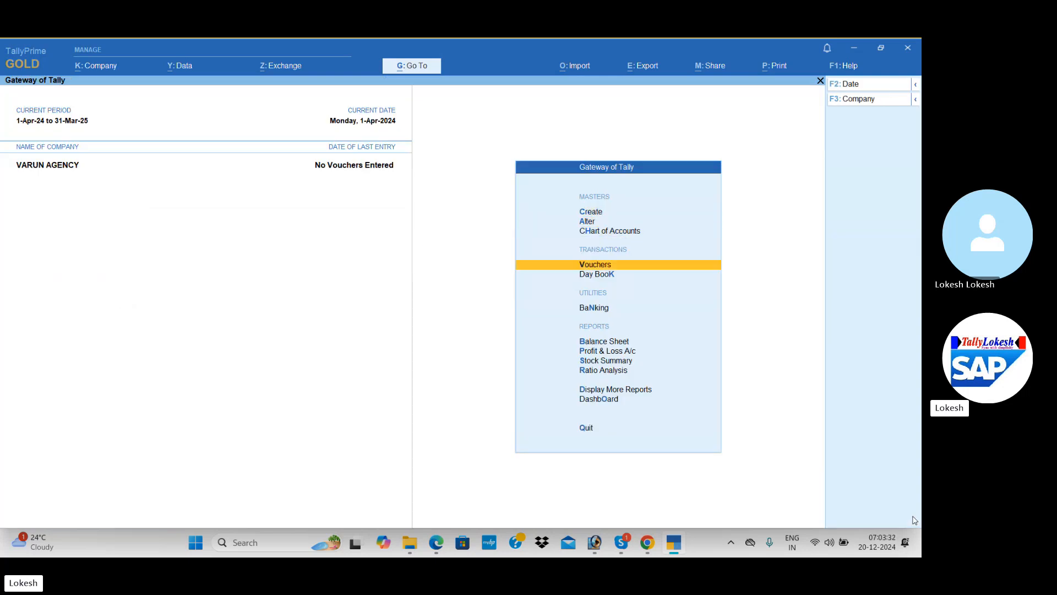
key(Return)
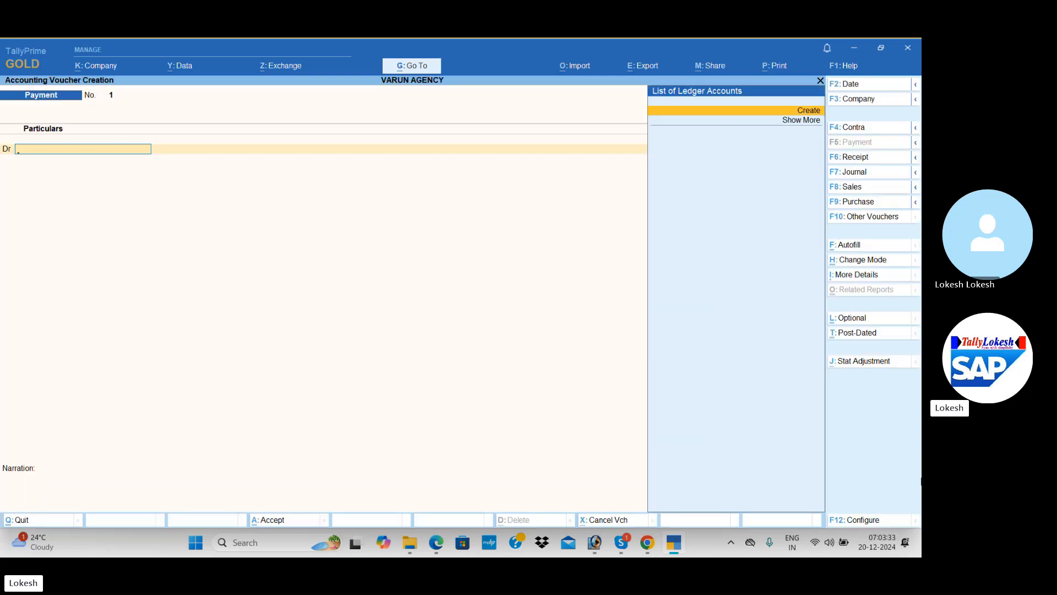
click(880, 160)
Create a ledger named Capital under Capital Account for the receipt's credit line.
key(Return)
text(C)
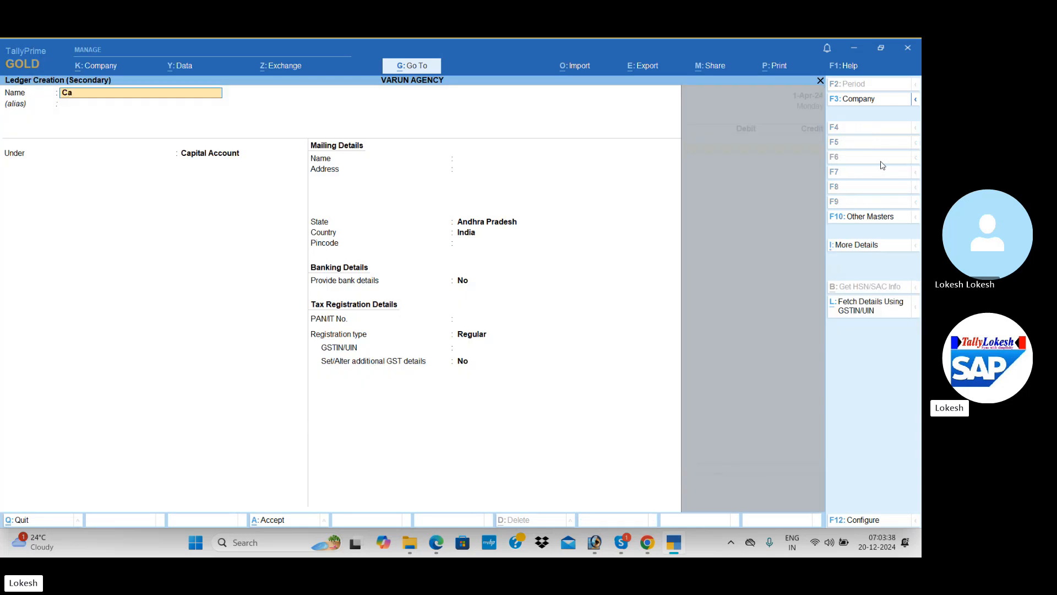
text(apital)
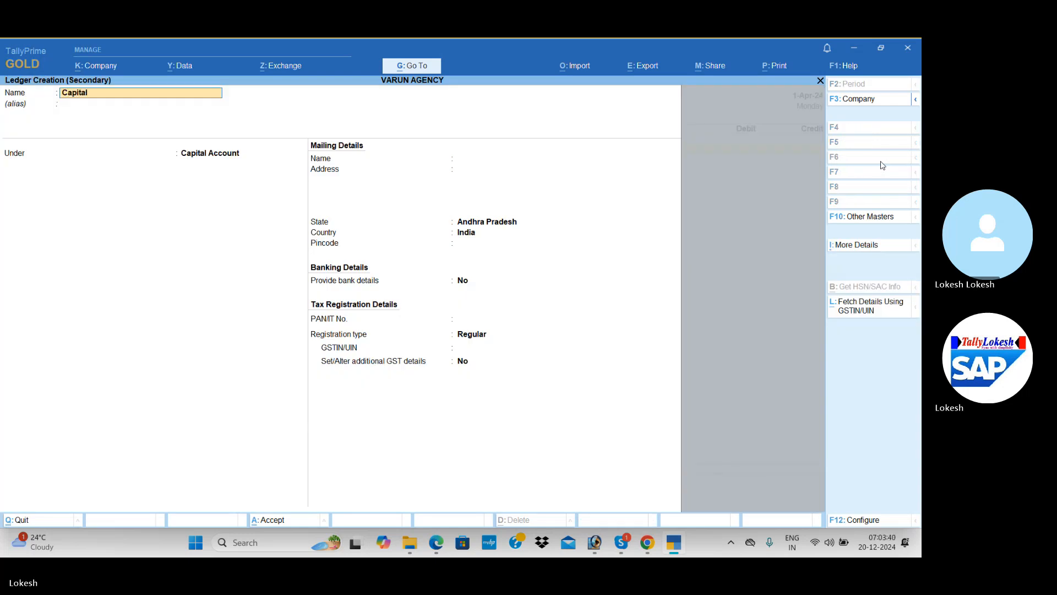
key(Return)
key(Return)
key(ctrl+a)
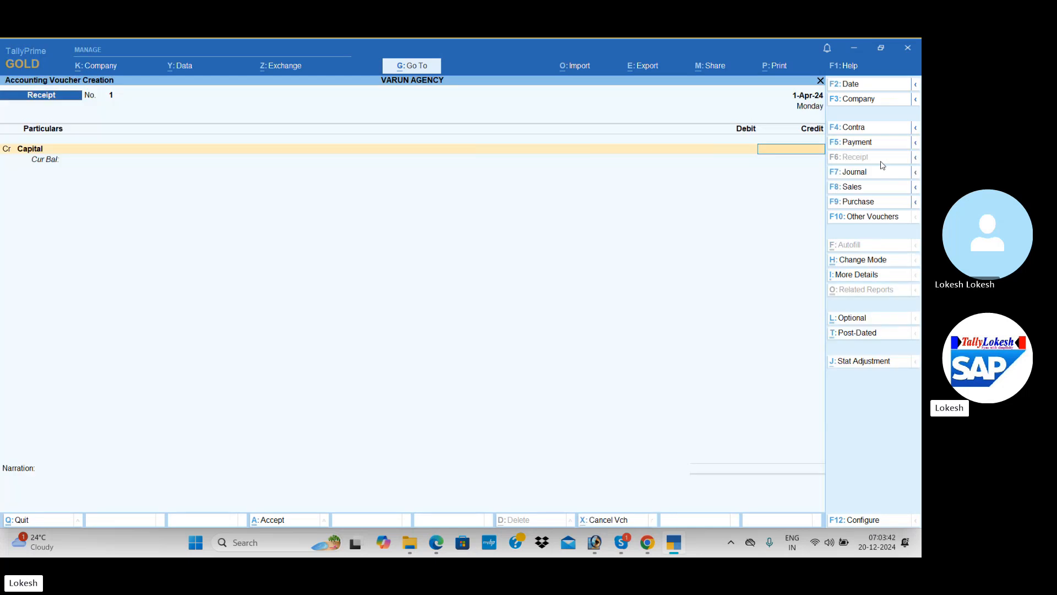
Credit Capital with 10,00,000, debit Cash for the same amount, and save the receipt voucher without a narration.
key(ctrl)
key(alt+Tab)
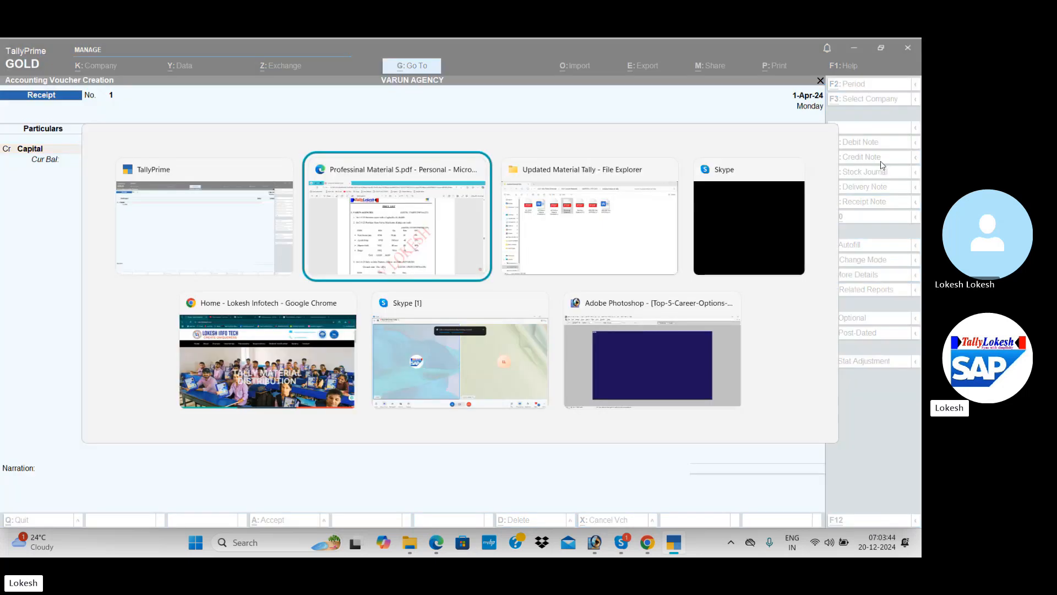
key(alt+Tab)
text(1)
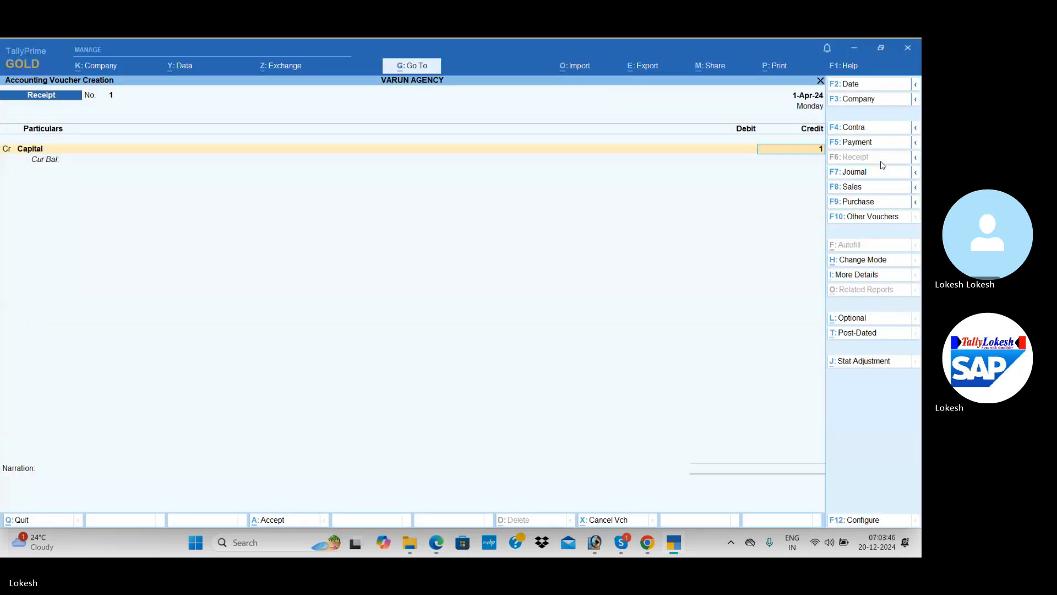
text(000000)
key(Return)
key(Down)
key(Return)
key(Return)
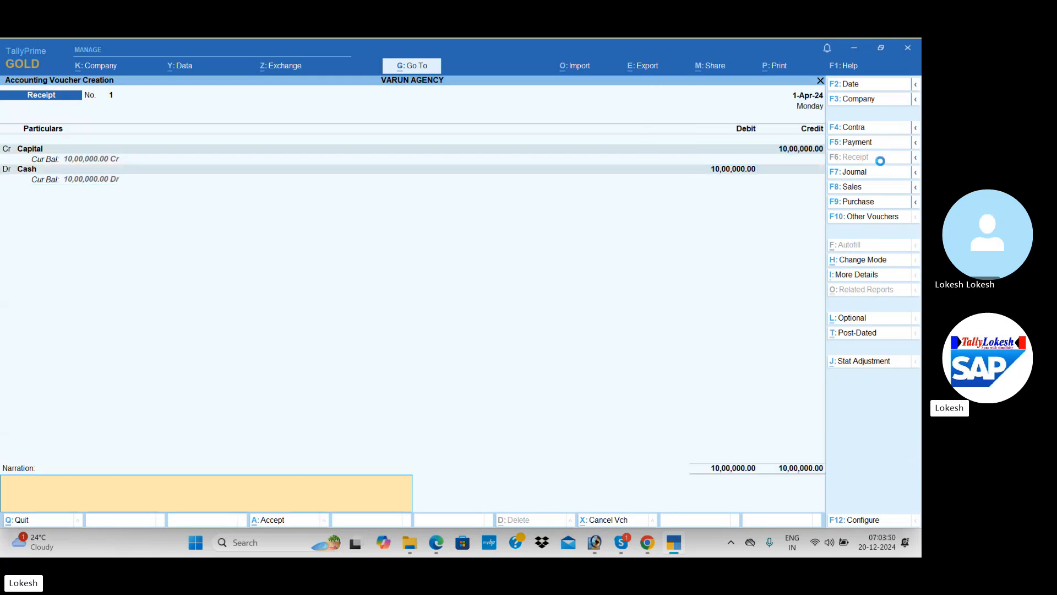
key(Return)
key(Return)
Change the voucher type to Purchase and start a new party ledger named Navya Merchants.
key(ctrl)
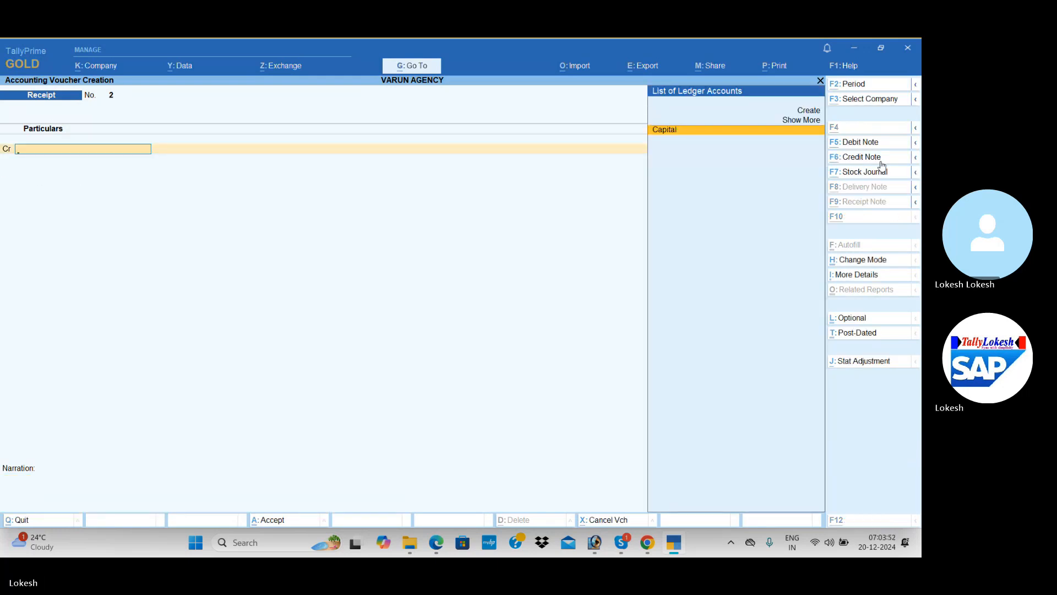
key(alt+Tab)
key(alt+Tab)
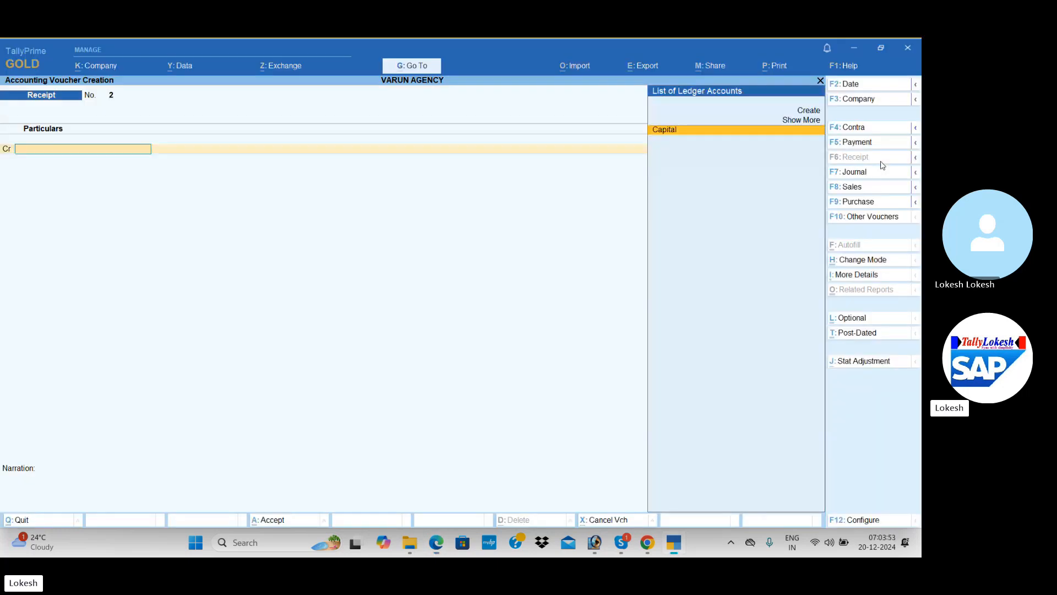
click(880, 203)
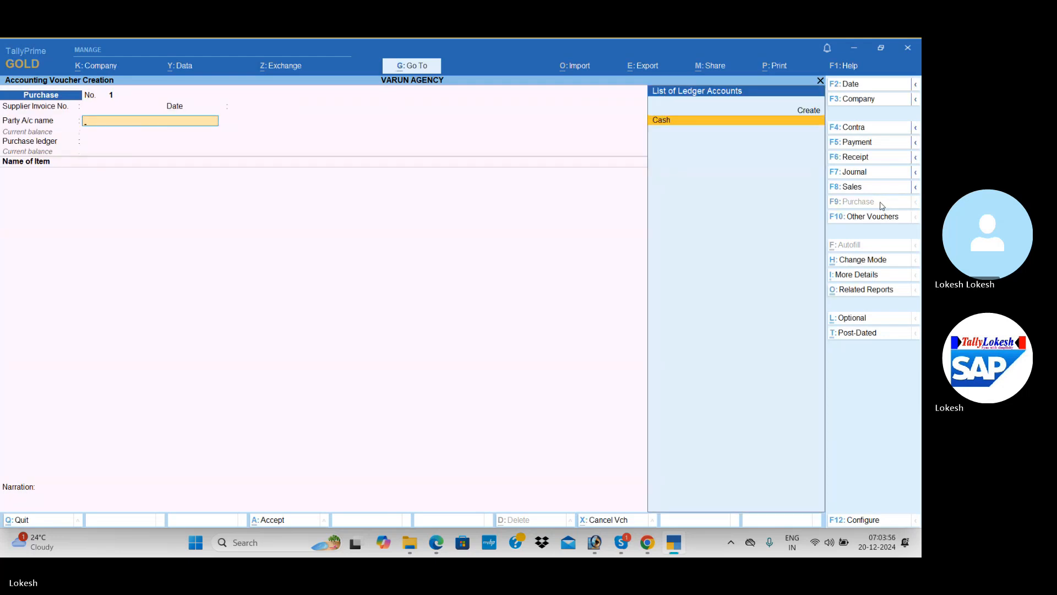
key(alt+c)
key(alt+Tab)
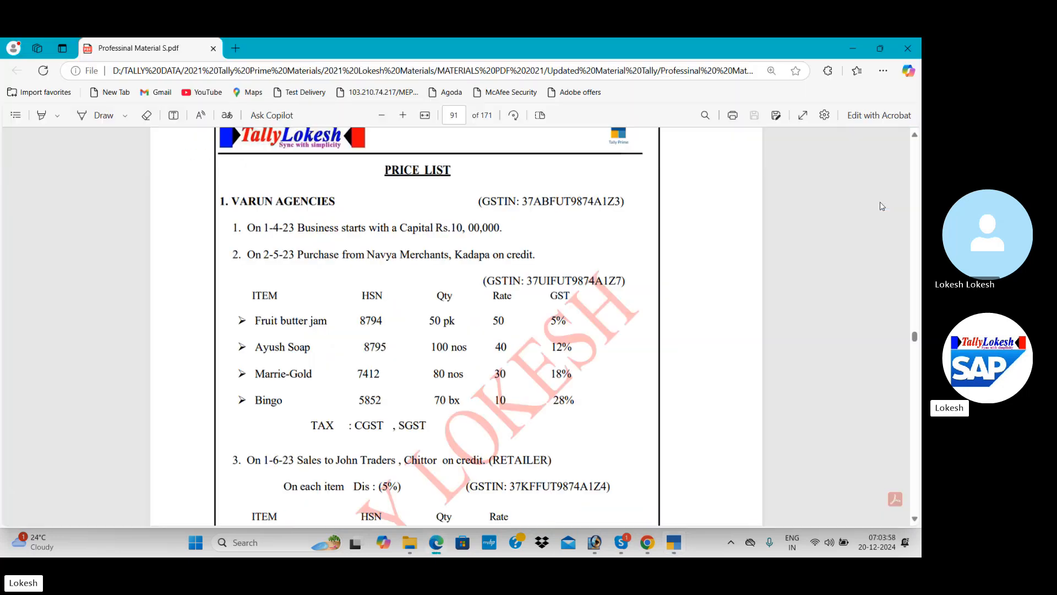
key(alt+Tab)
text(Na)
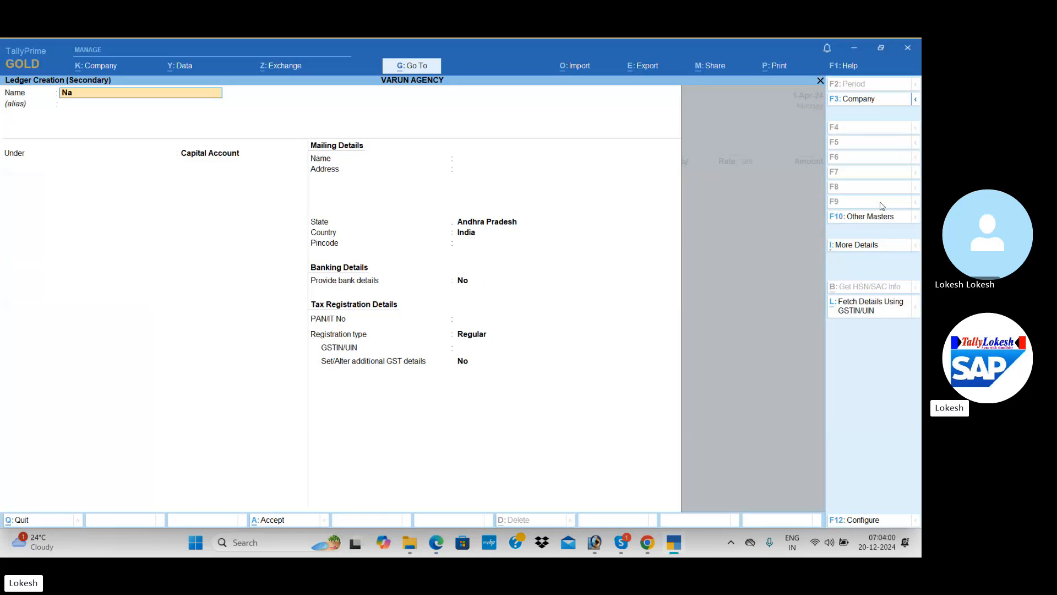
text(vya Merc)
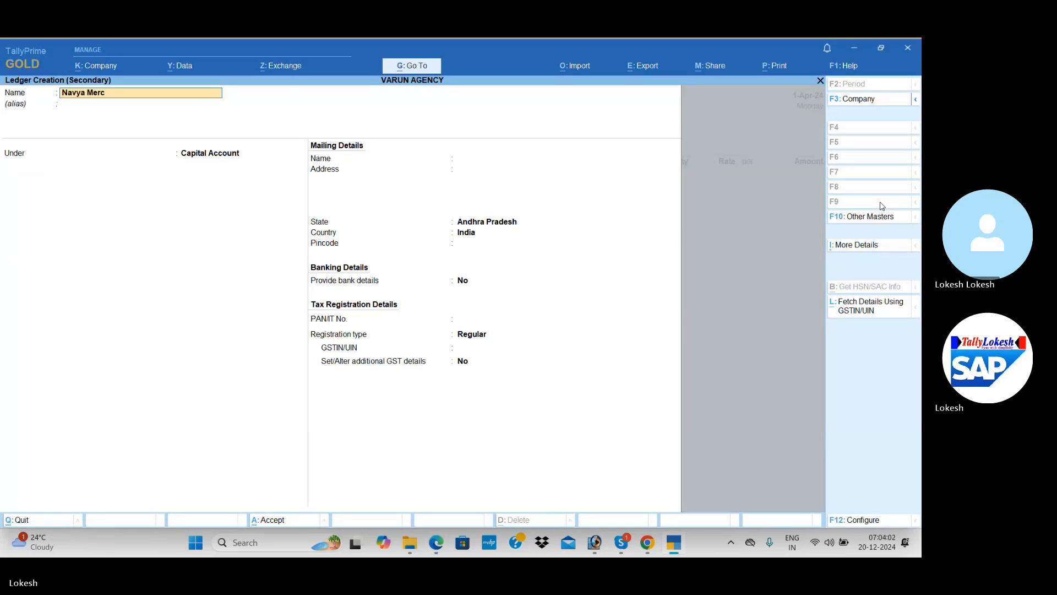
text(hants)
Place the Navya Merchants ledger under Sundry Creditors, keeping the default mailing and banking details.
key(Return)
text(Sun)
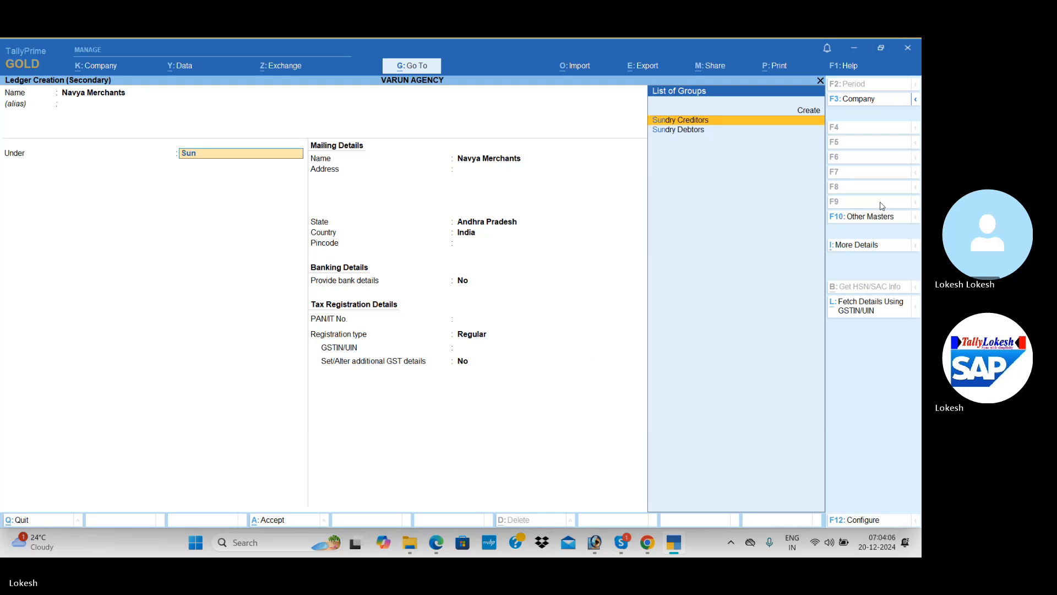
key(Return)
key(Return)
key(Return)
key(Return)
key(Return)
key(Return)
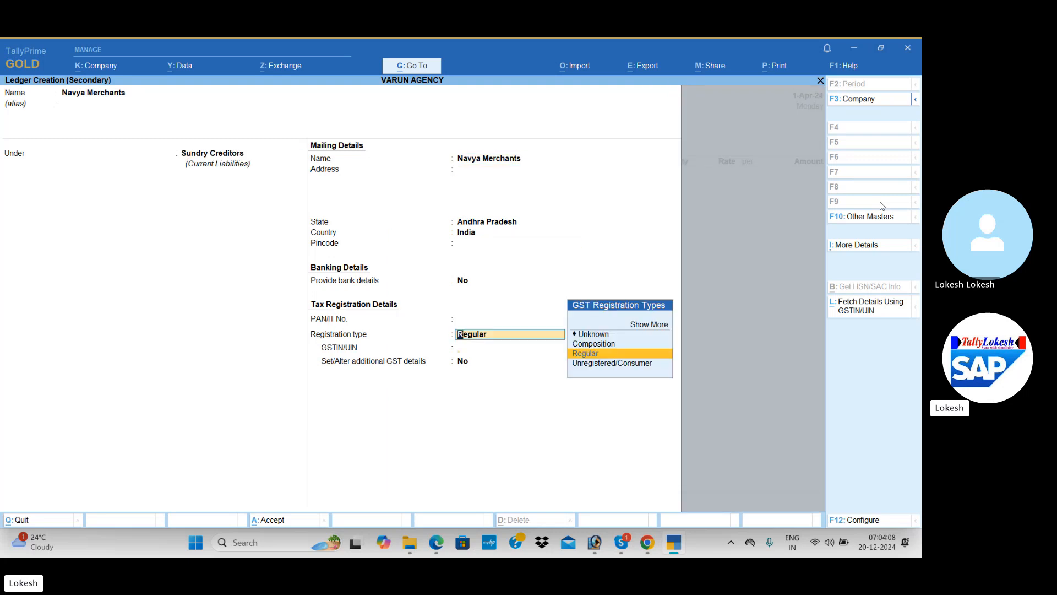
Keep the registration type Regular, enter 37 as the supplier's GSTIN/UIN, and save the ledger as the voucher's party.
key(Return)
text(37)
key(Return)
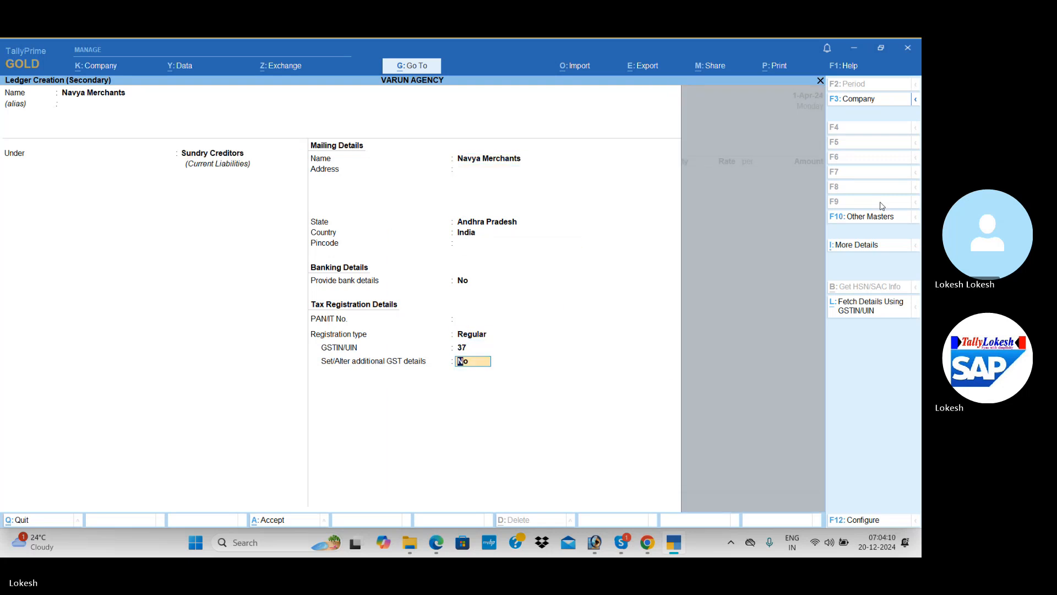
key(Return)
key(ctrl+a)
key(ctrl+a)
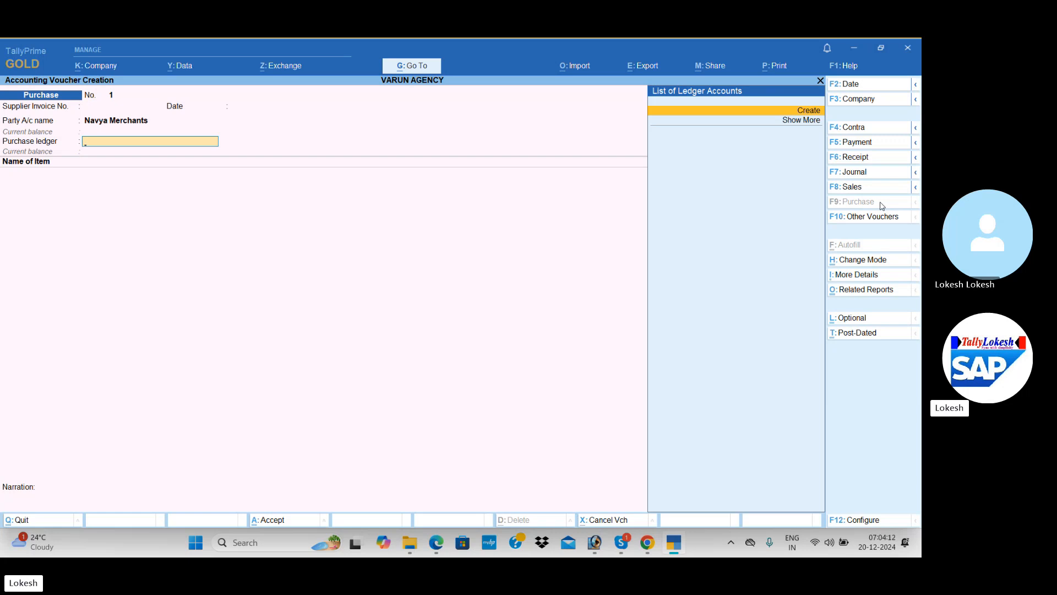
Create a ledger named Purchase under Purchase Accounts for the voucher's purchase ledger.
key(Return)
text(Purchase)
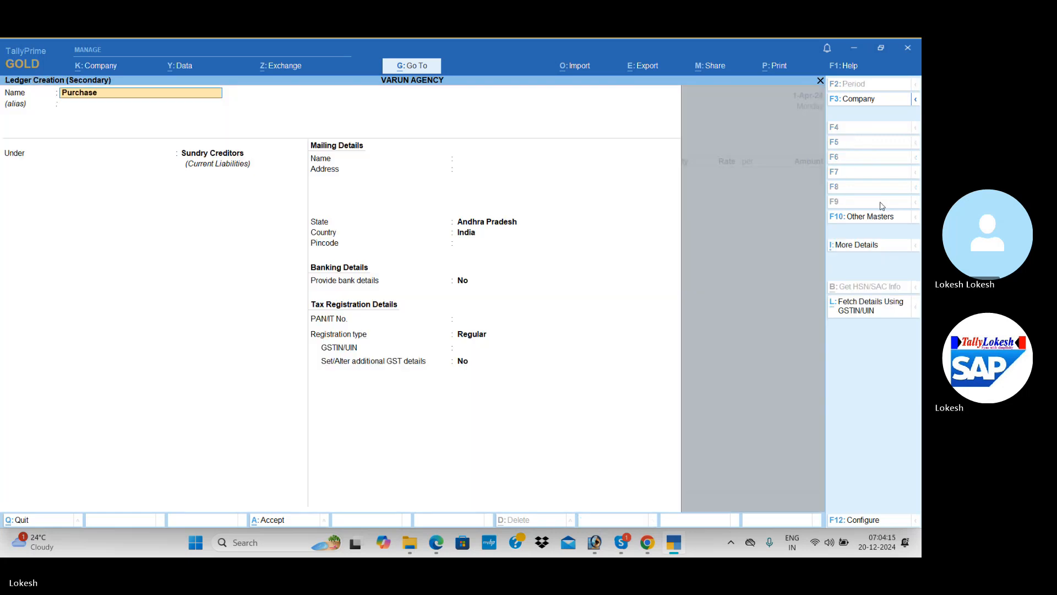
key(Return)
key(Return)
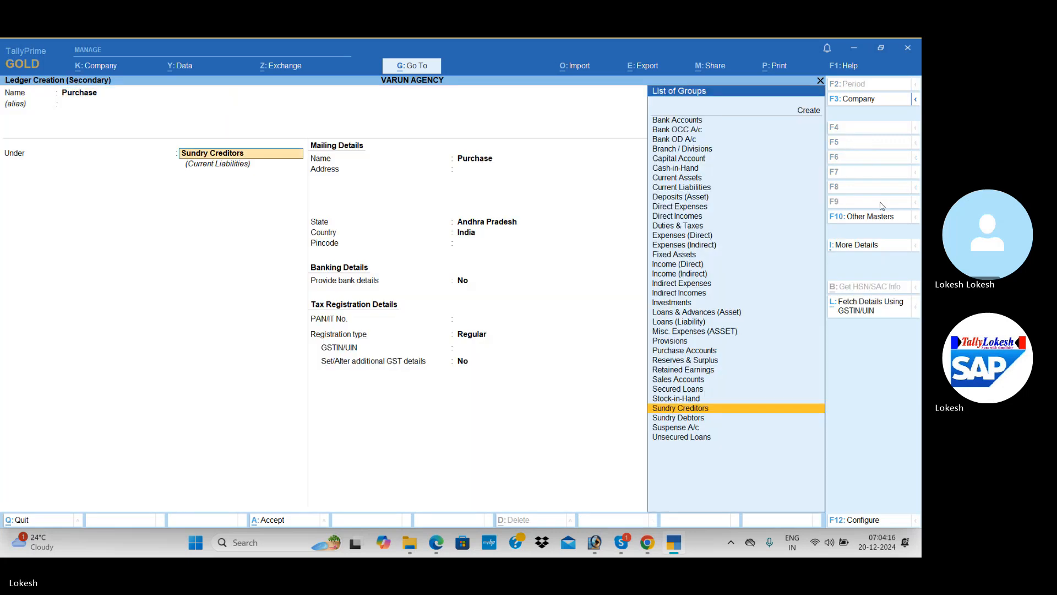
text(Pu)
key(Return)
Set the Purchase ledger's type of supply to Goods, keep its other statutory defaults, and save it.
key(Return)
key(Return)
key(Return)
key(Return)
key(Return)
key(Return)
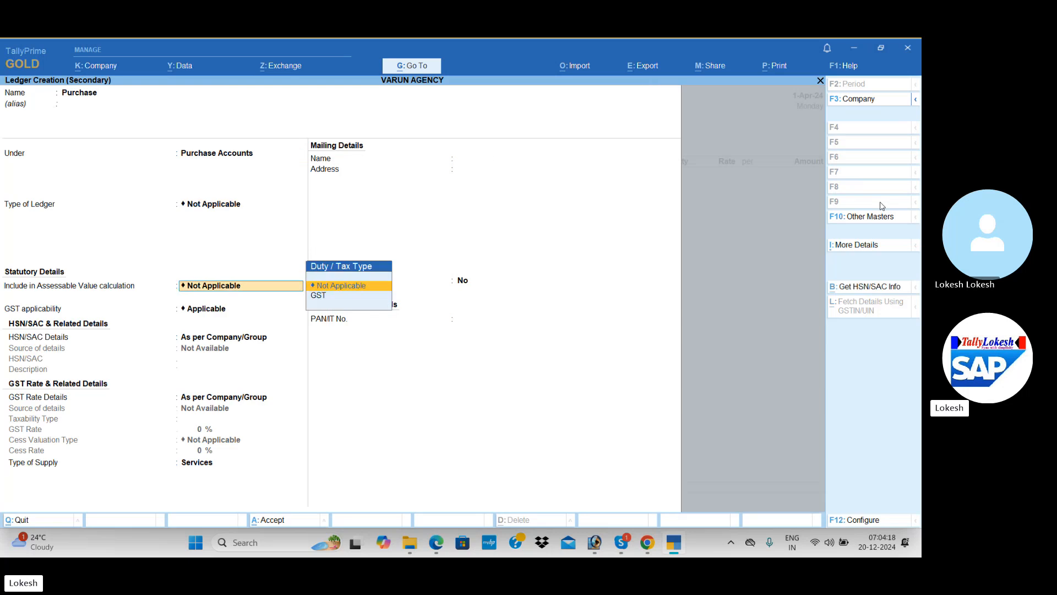
text(g)
key(Return)
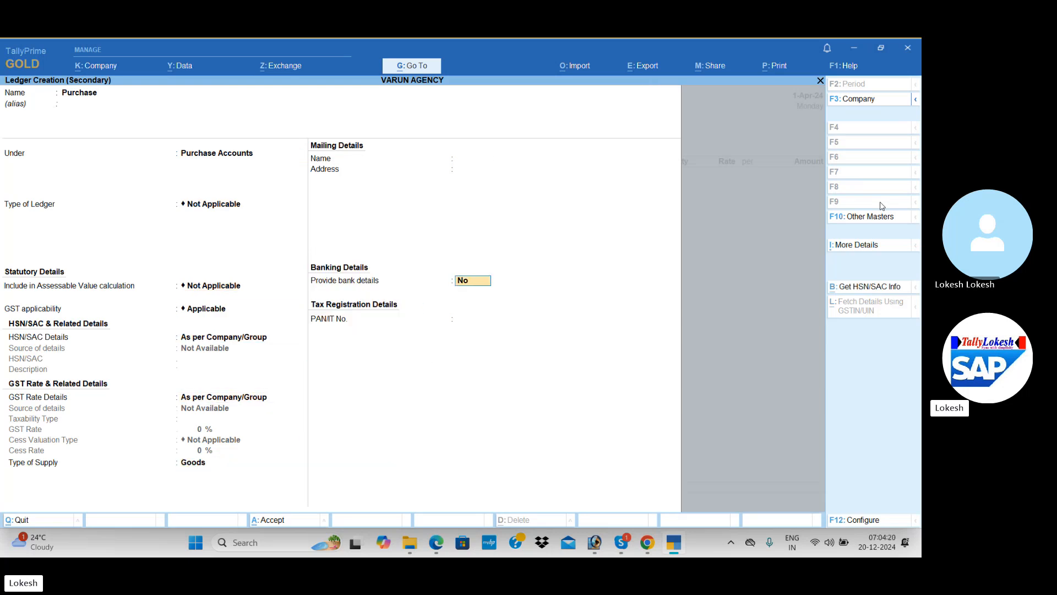
key(Return)
key(Return)
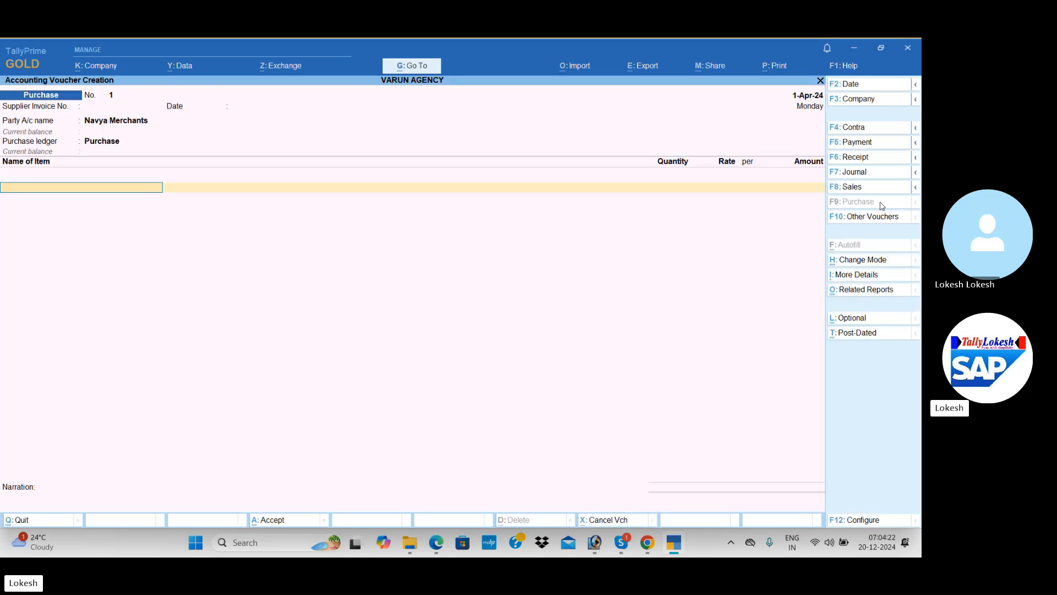
Start a new stock item named Fruit Butter Jam under Primary for the purchase voucher's first line.
key(alt+c)
key(alt+Tab)
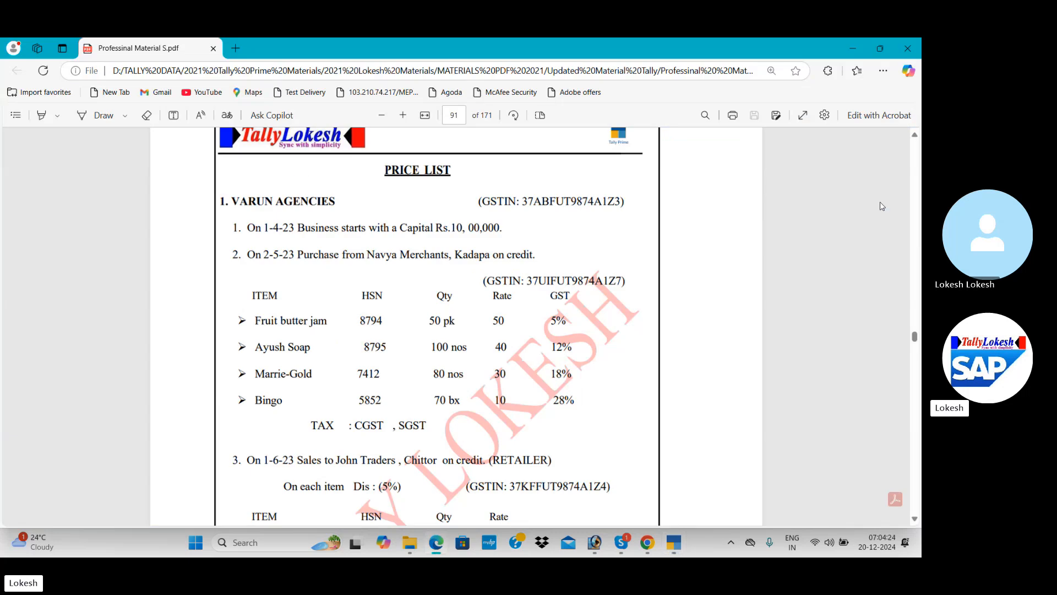
key(alt+Tab)
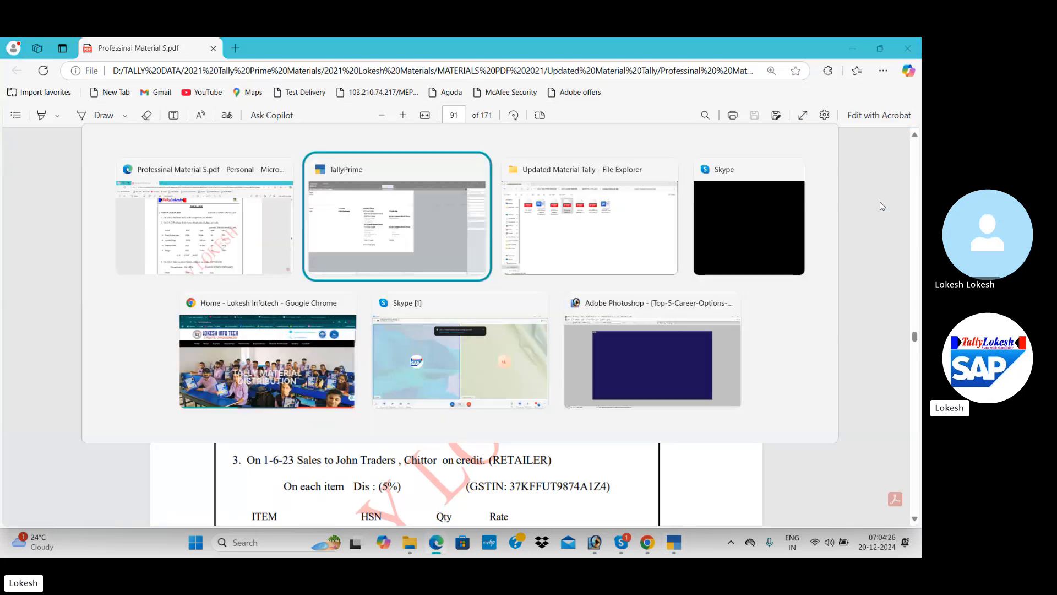
text(Fruit)
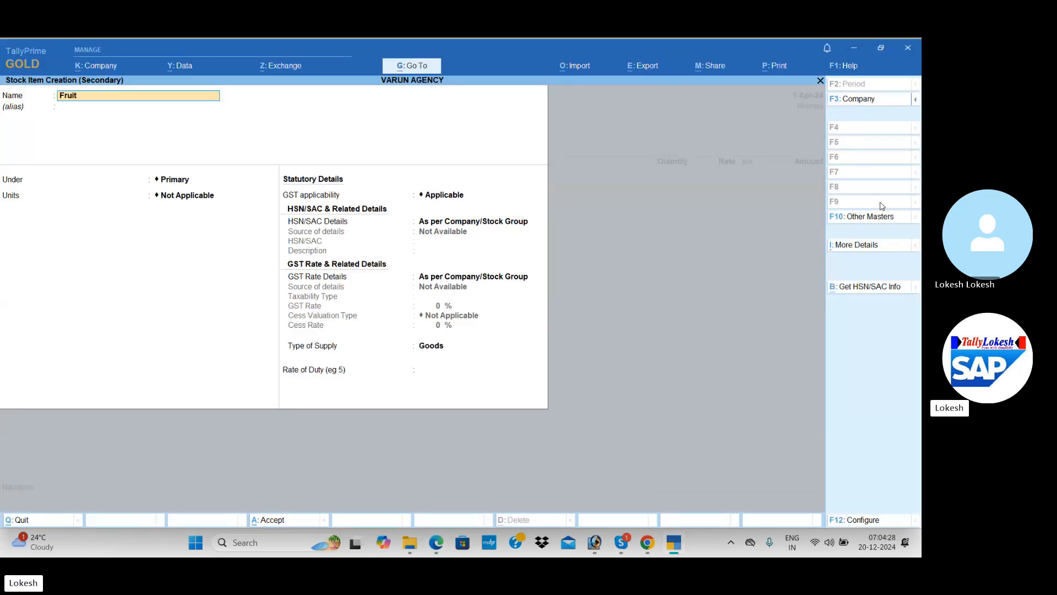
text( Butter Jam)
key(Return)
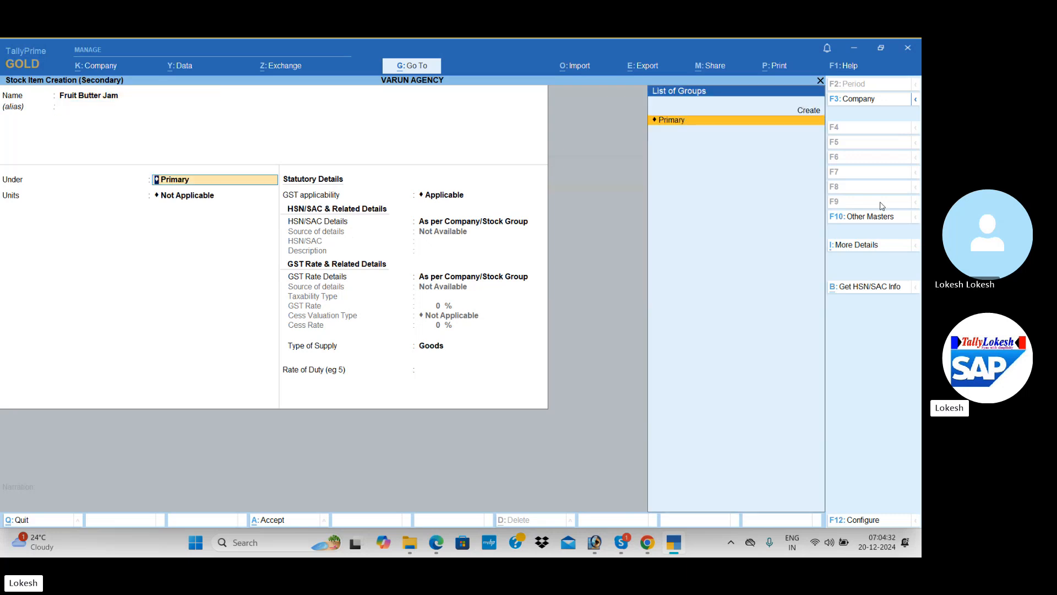
key(alt+Tab)
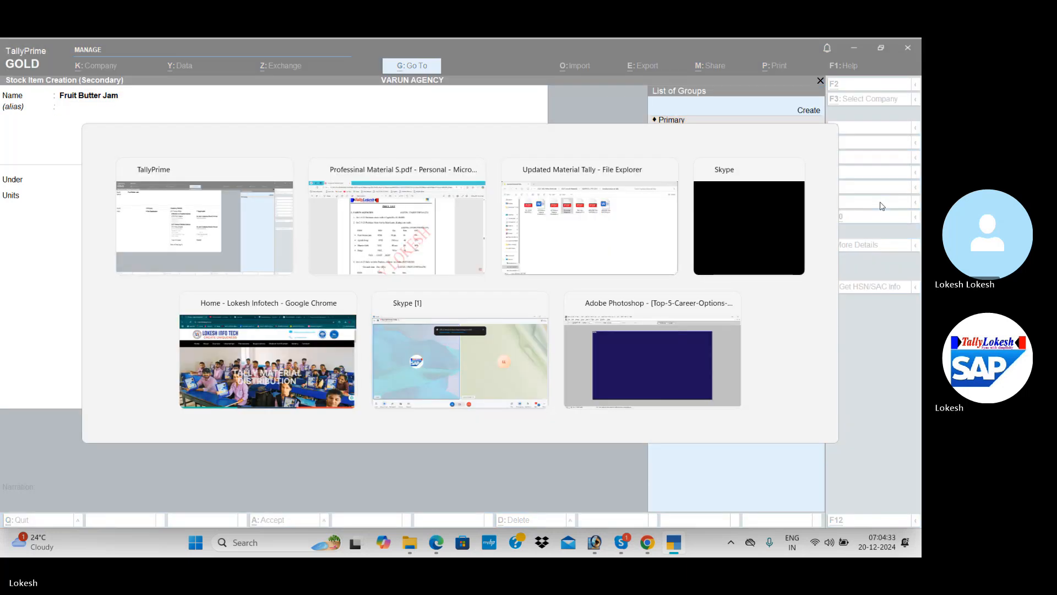
key(Return)
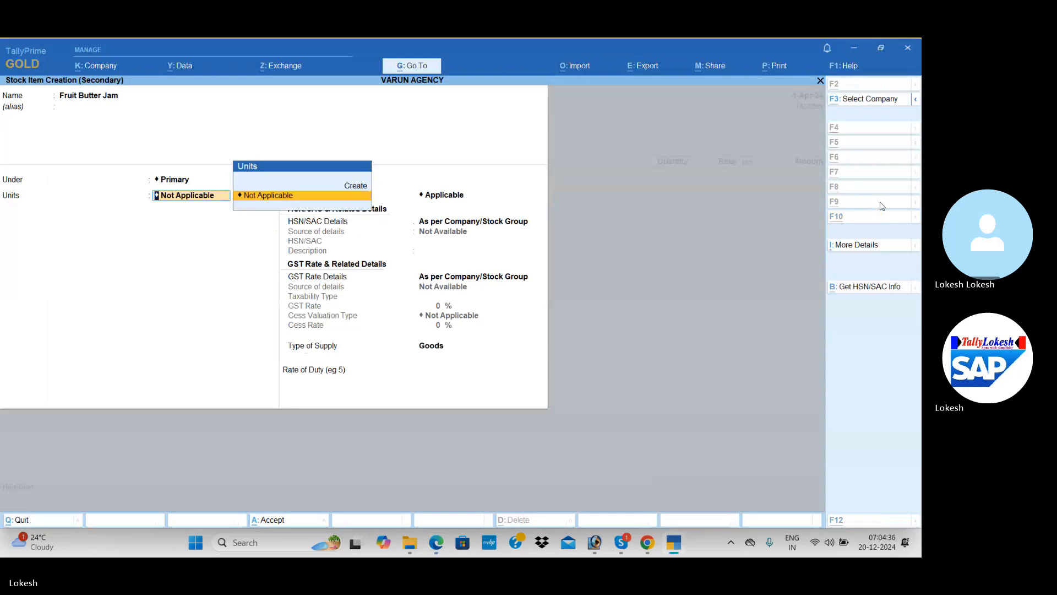
Create the simple unit nos with quantity code NOS-NUMBERS and 0 decimal places for the stock item.
key(alt+c)
text(nos)
key(Return)
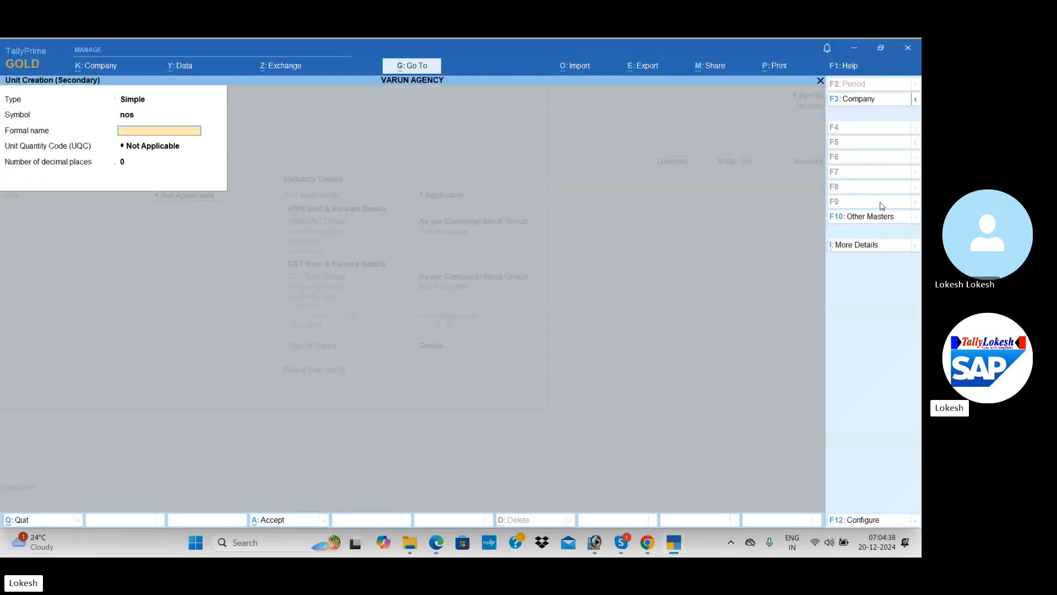
key(Return)
text(no)
key(Return)
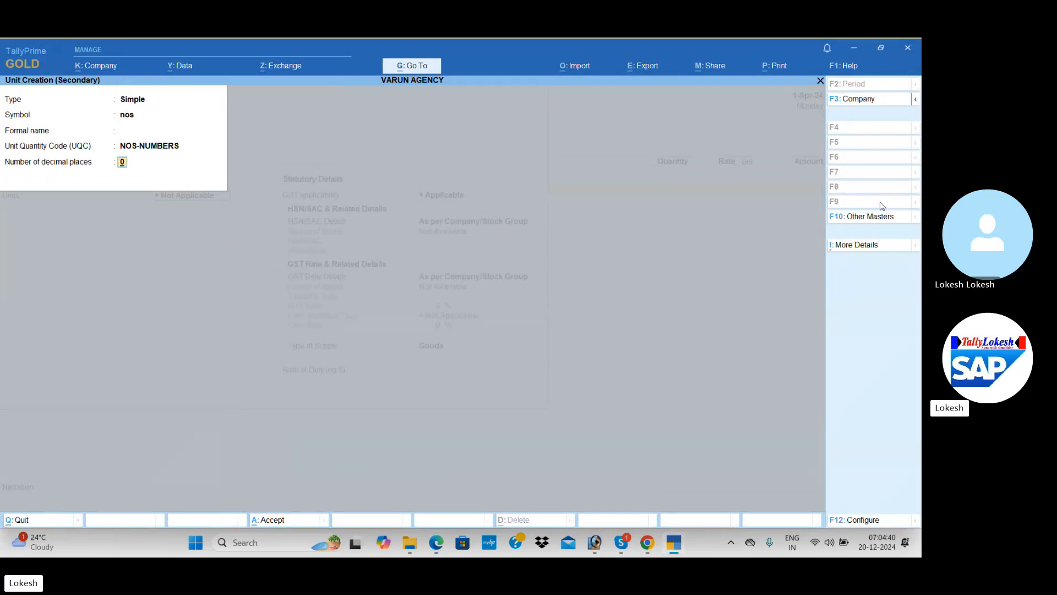
key(Return)
key(Return)
Specify the item's HSN/SAC details directly, entering 85214 as the HSN/SAC code.
key(Return)
key(Down)
key(Return)
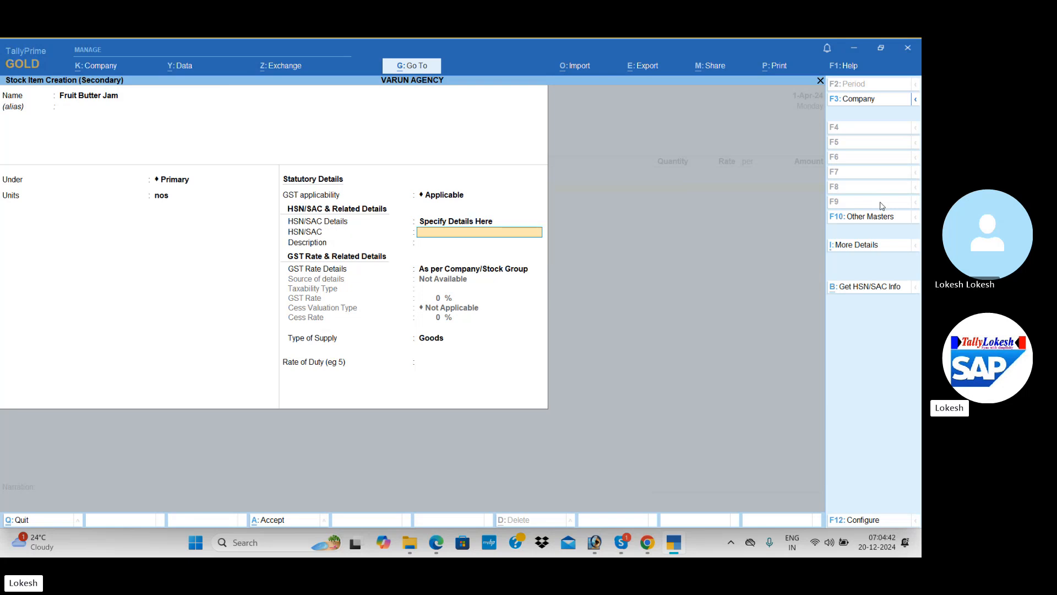
text(85214)
key(Return)
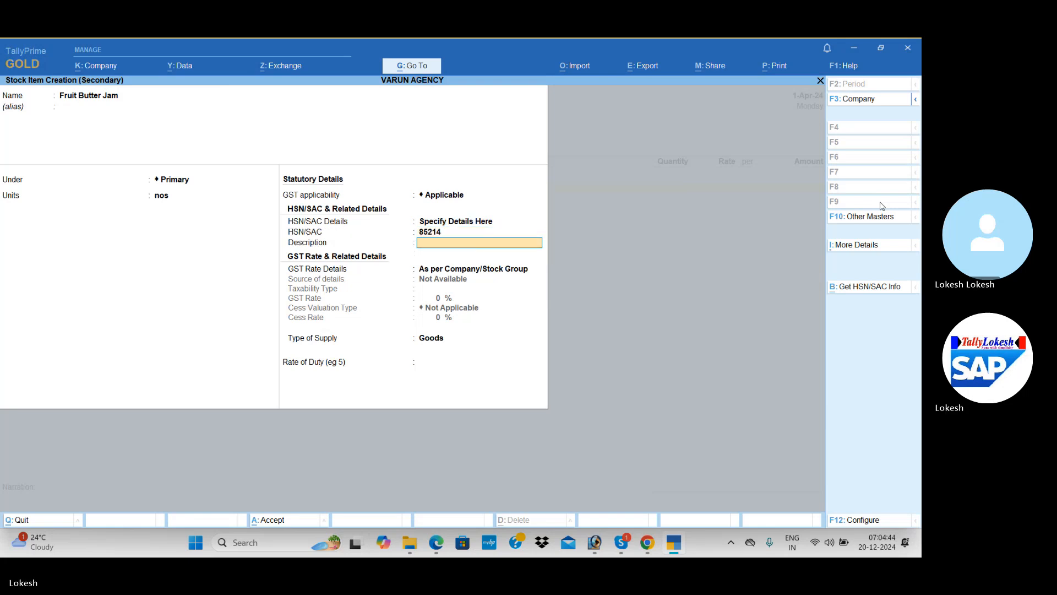
Specify the item's GST rate details directly as Taxable with a GST rate of 5%.
key(Return)
key(Down)
key(Return)
key(Return)
key(alt)
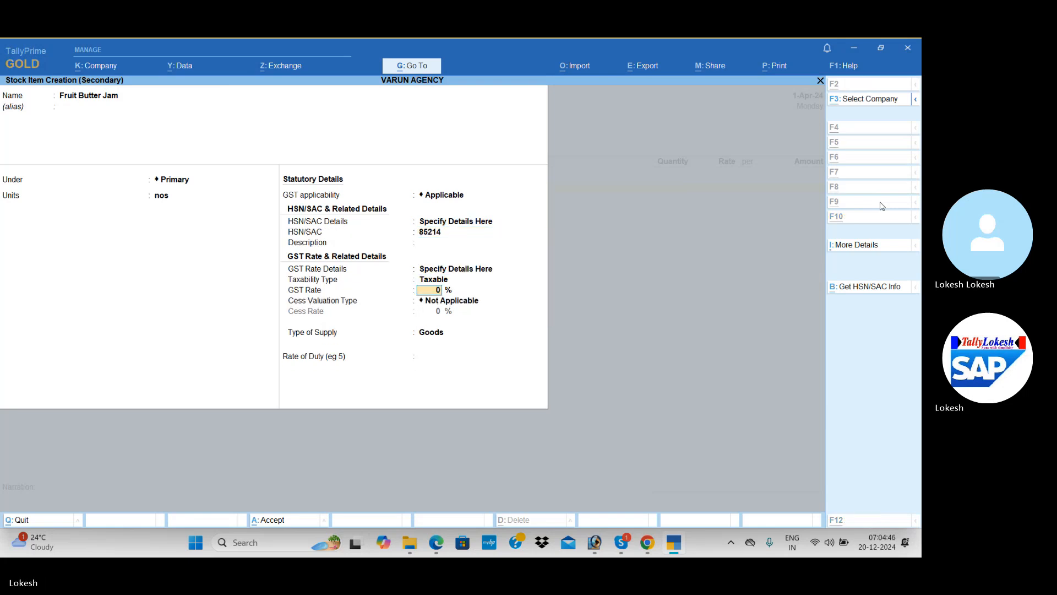
key(alt+Tab)
key(alt+Tab)
text(5)
key(Return)
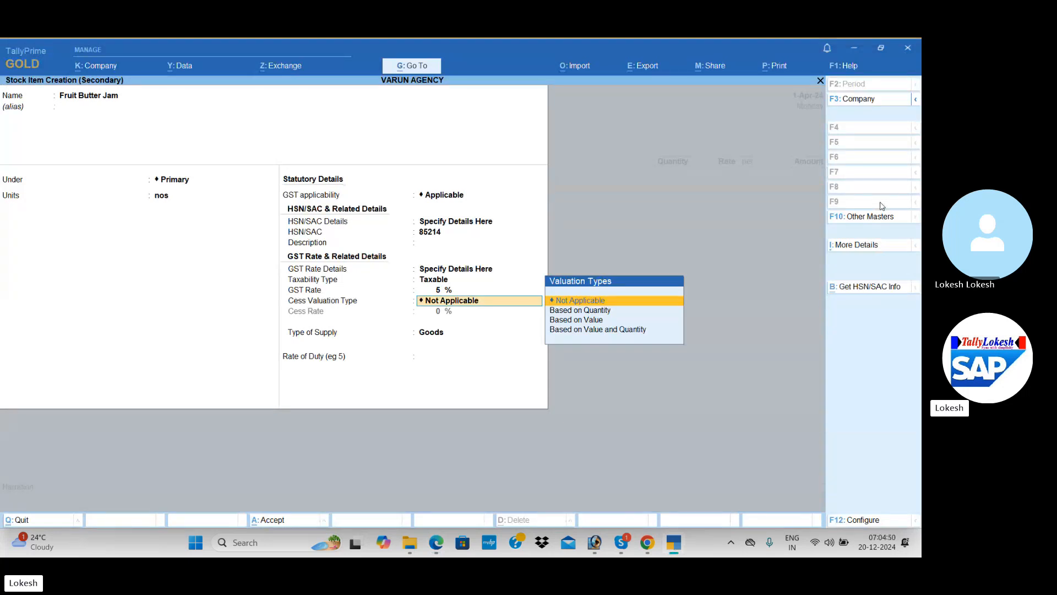
key(alt+Tab)
key(alt+Tab)
key(alt+Tab)
key(alt+Tab)
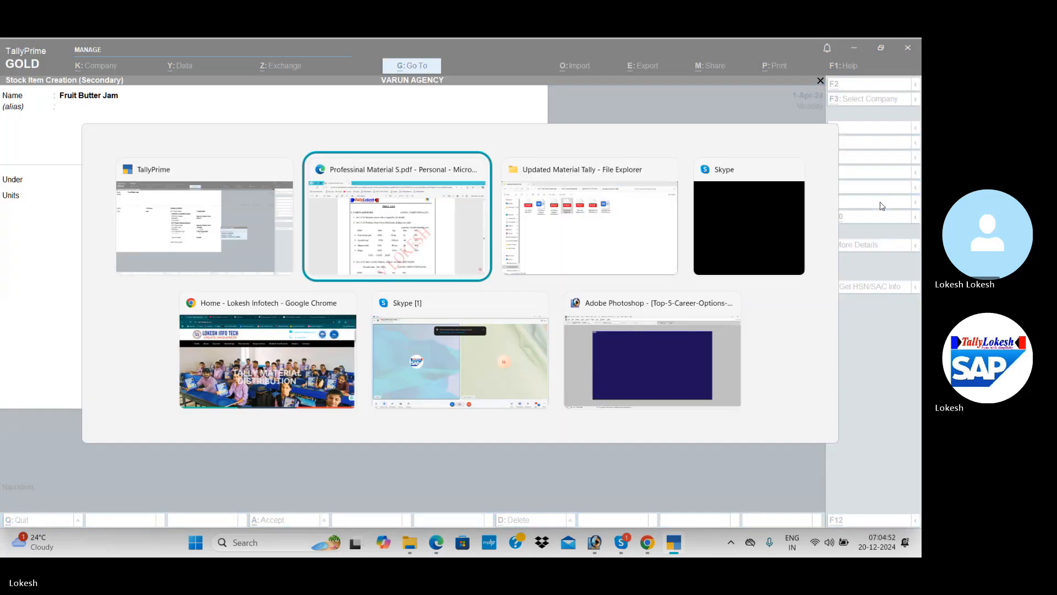
key(alt+Tab)
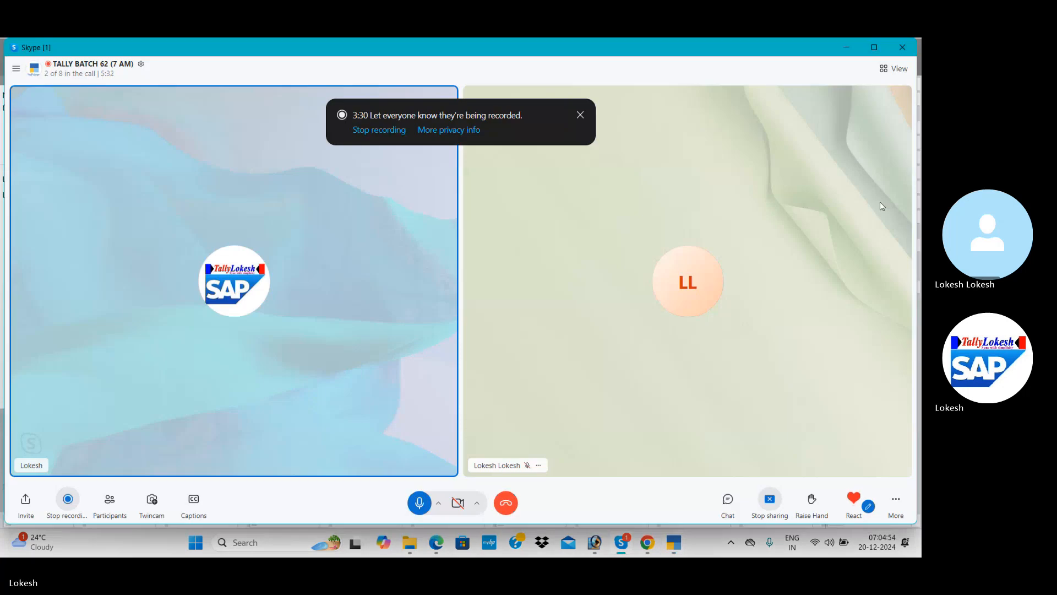
key(alt+Tab)
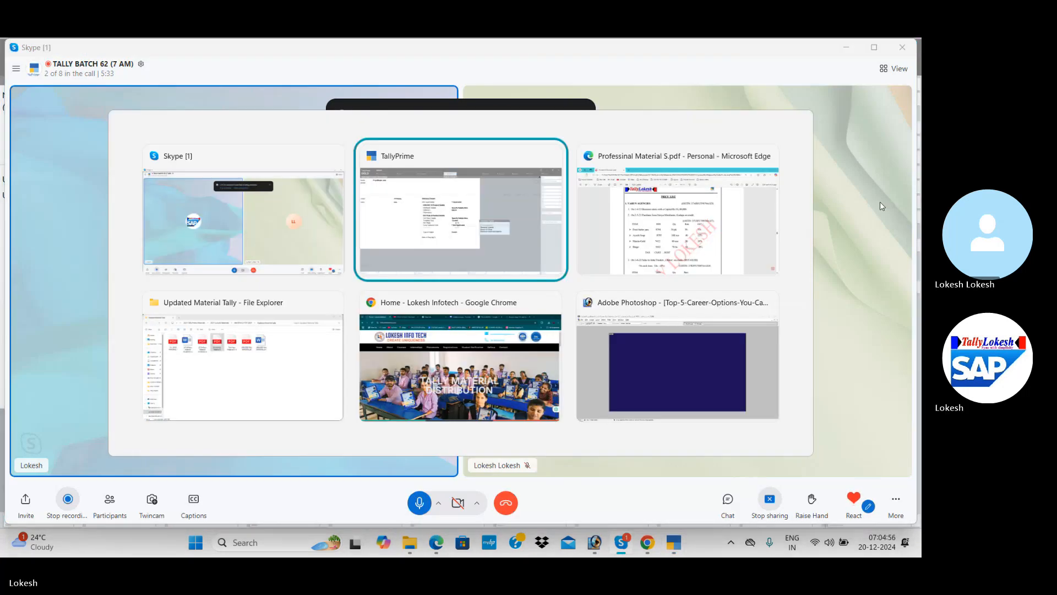
Keep cess valuation as Not Applicable and type of supply as Goods, then save the Fruit Butter Jam stock item.
key(Return)
key(Return)
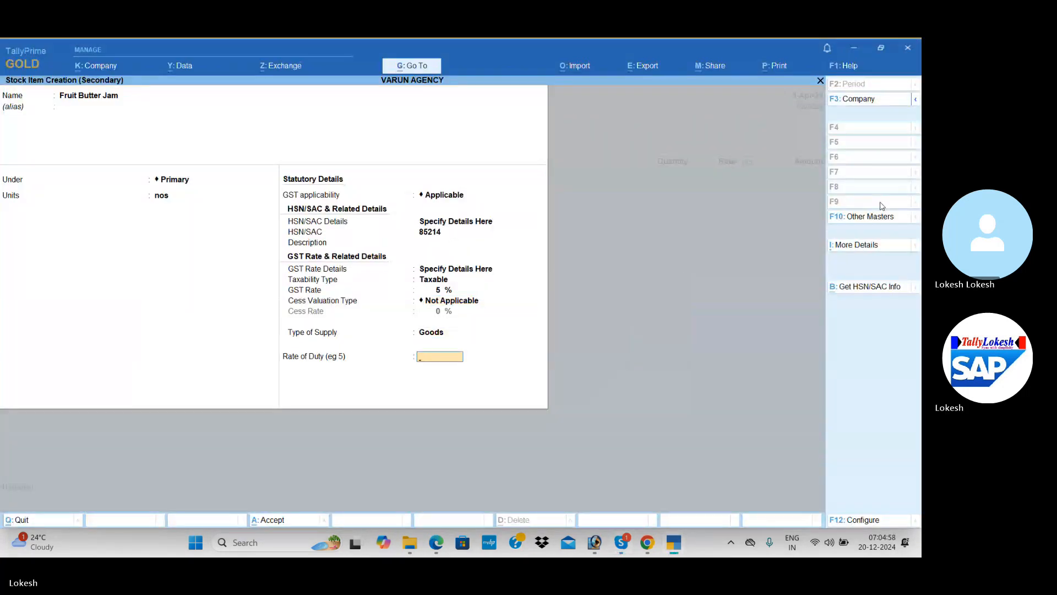
key(Return)
key(alt+Tab)
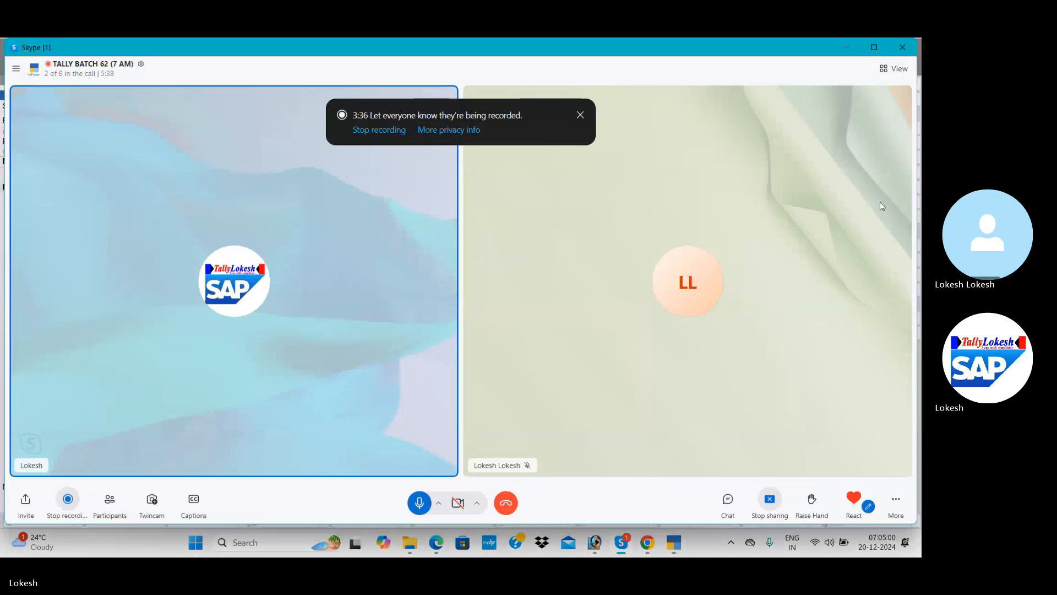
Check the PDF price list, then enter 50 nos at a rate of 50 for Fruit Butter Jam in the TallyPrime purchase voucher.
key(alt+Tab)
key(Tab)
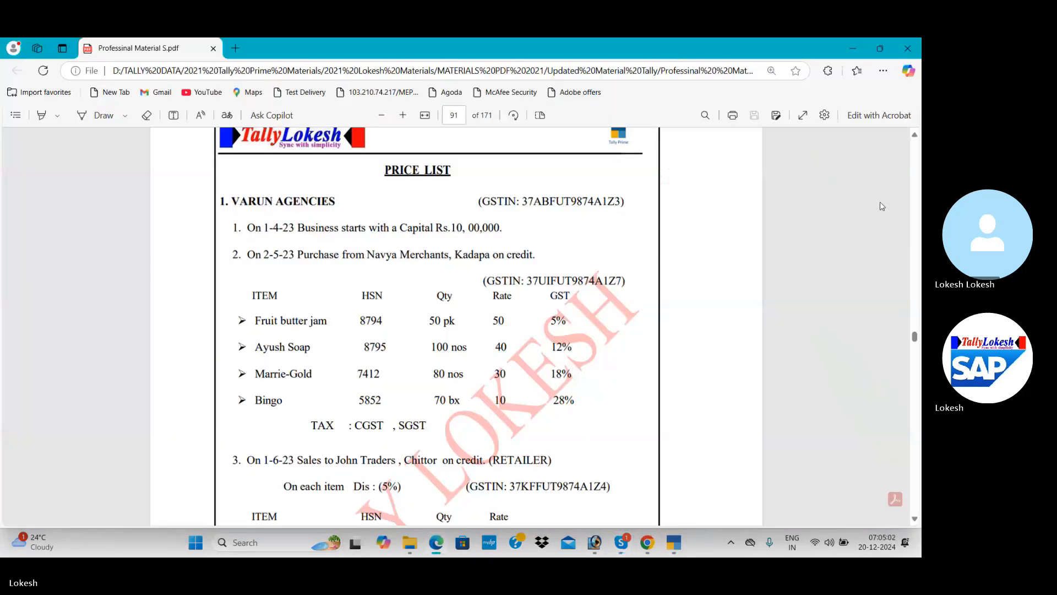
key(alt+Tab)
text(5)
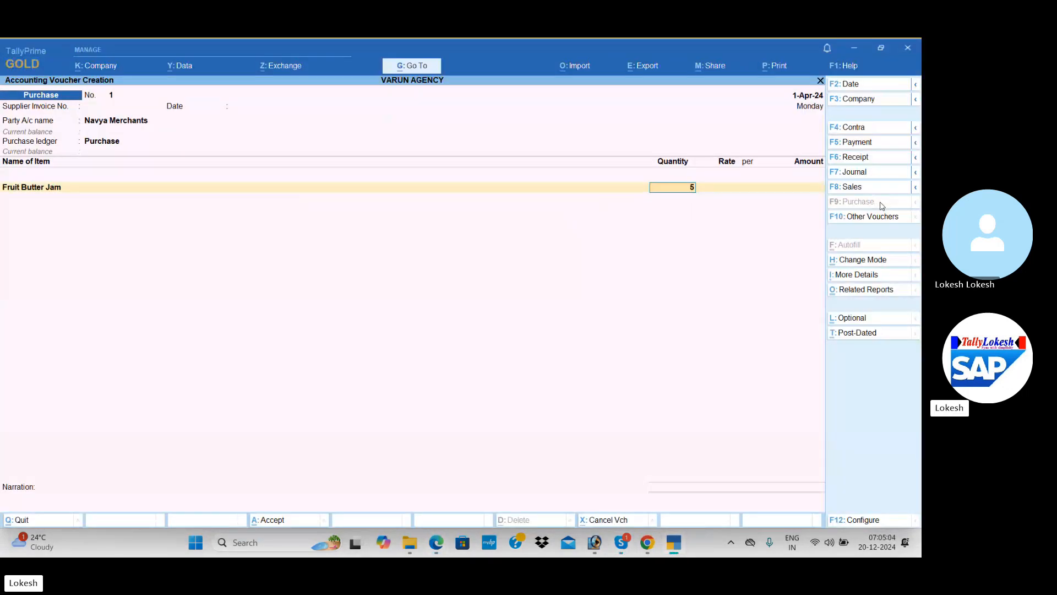
text(0)
key(Return)
text(50)
key(Return)
key(Return)
key(Return)
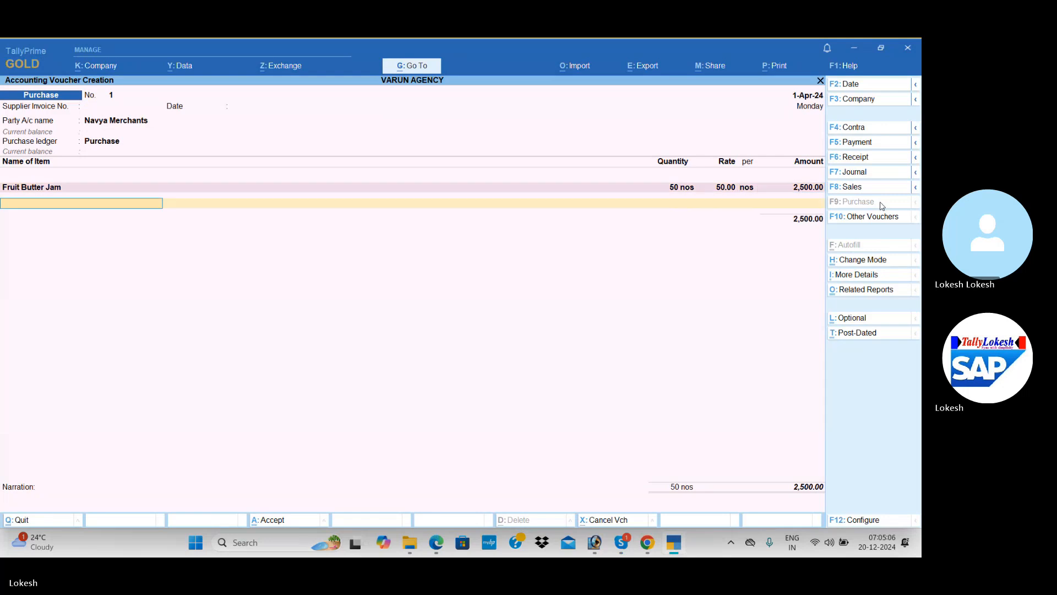
Switch to the Skype call, ring all participants not on the call, and close the participants list.
key(alt+Tab)
key(alt+Tab)
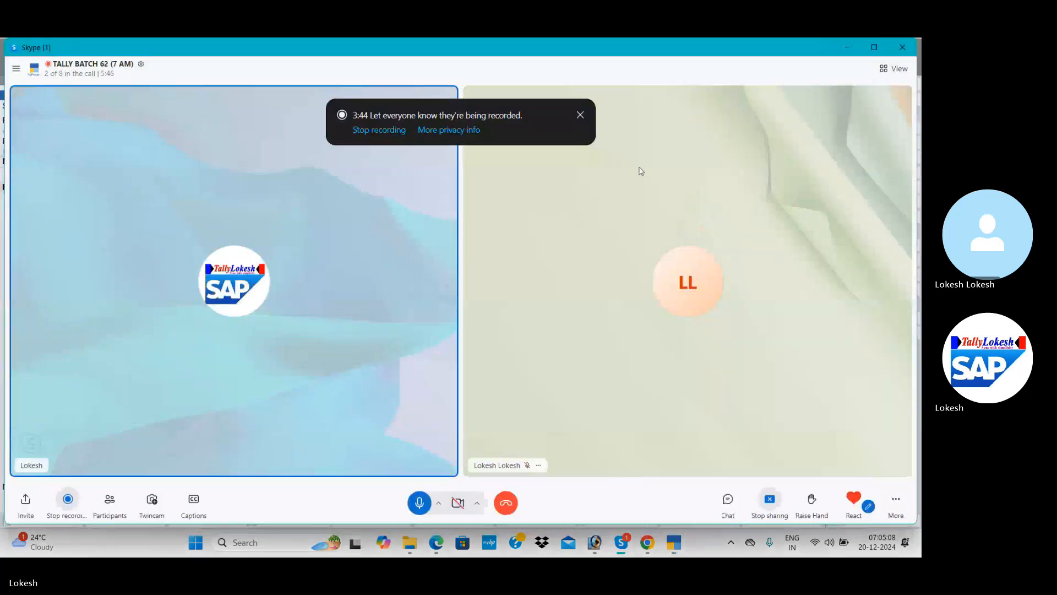
click(110, 500)
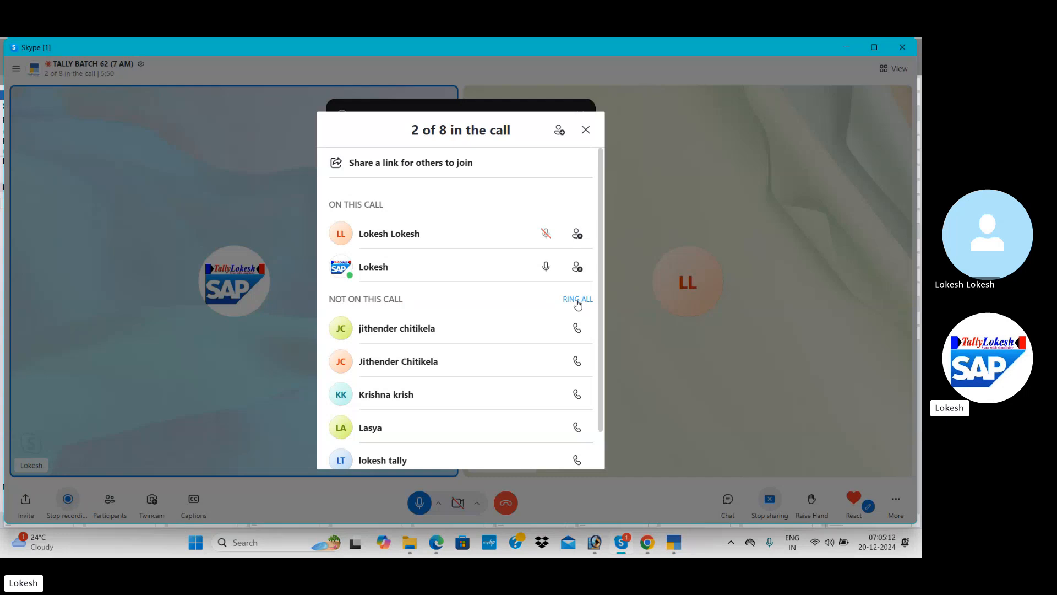
click(587, 132)
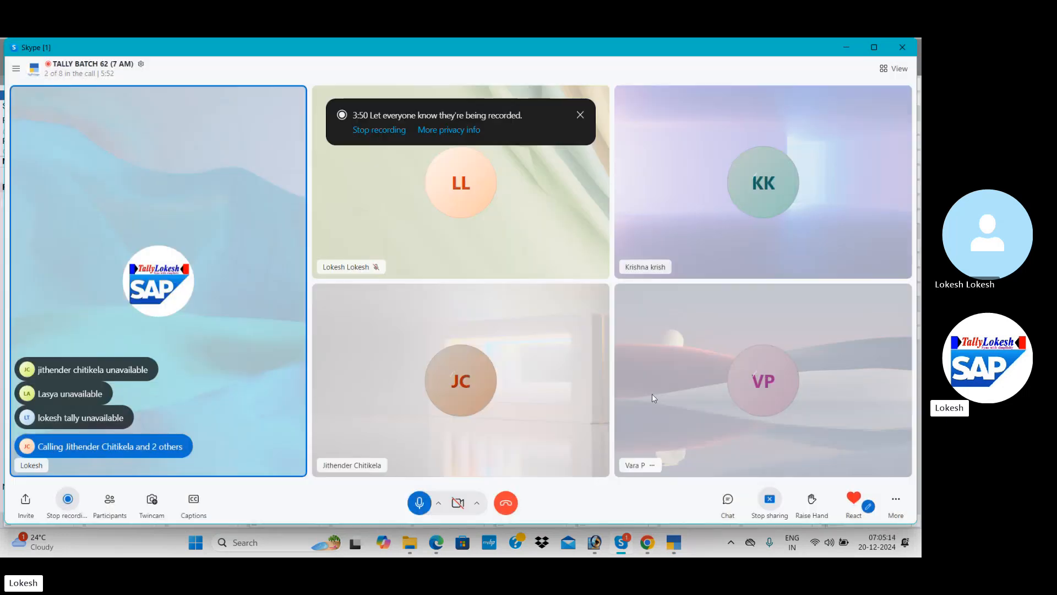
Return to the TallyPrime purchase voucher and start a new stock item named Ayush Soap under Primary with units nos.
key(alt+Tab)
key(alt+Tab)
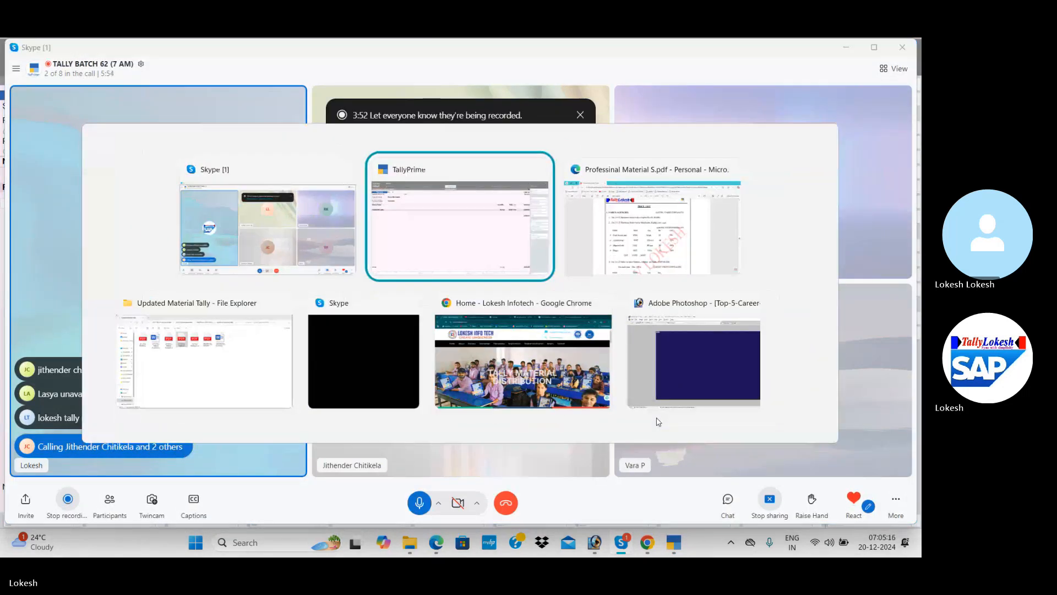
key(alt+Tab)
key(alt+Tab)
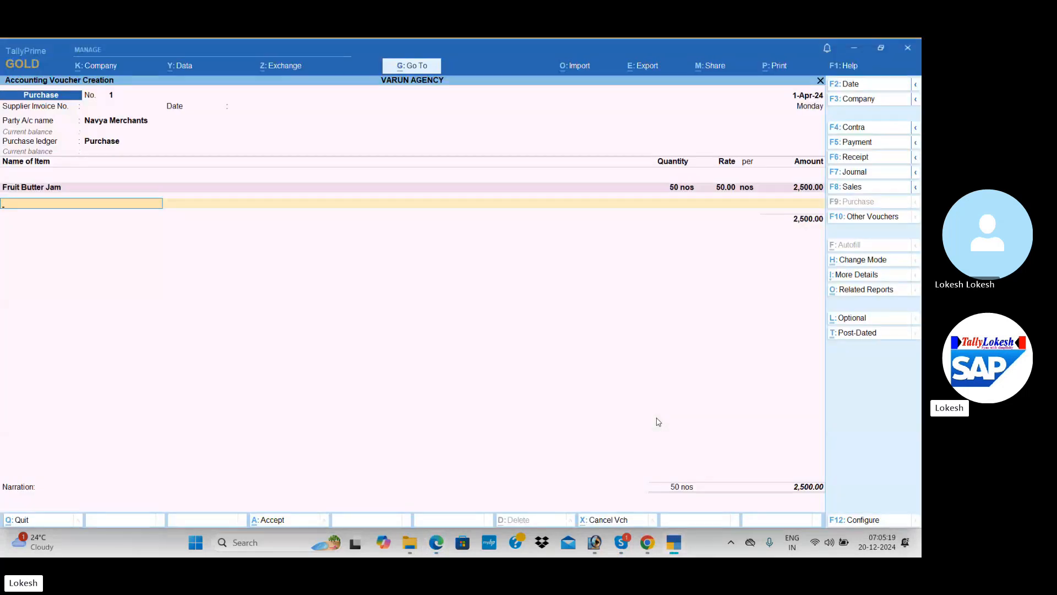
key(alt+c)
text(Ayush)
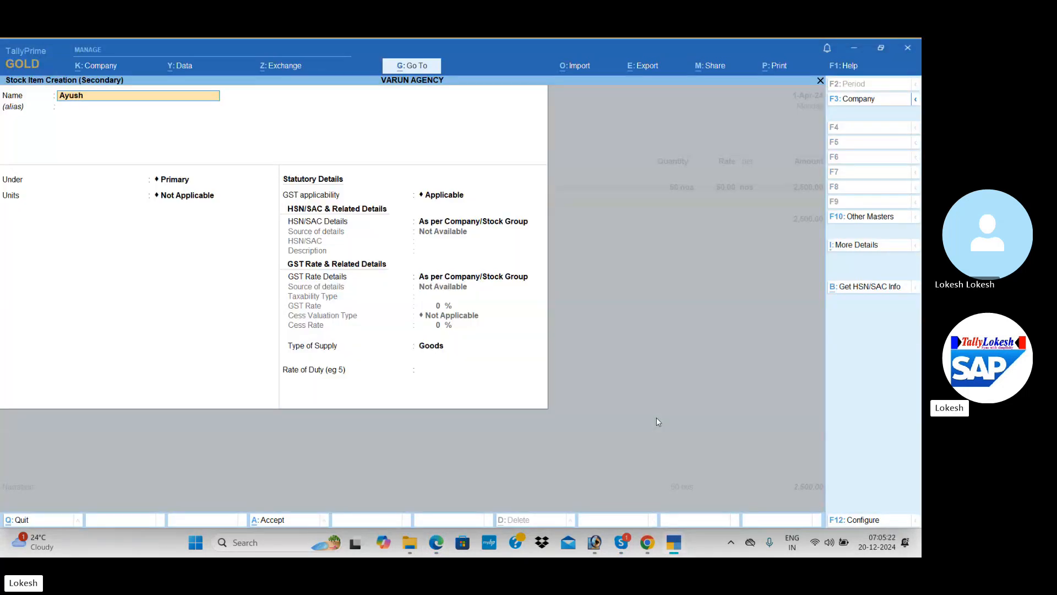
text( Soap)
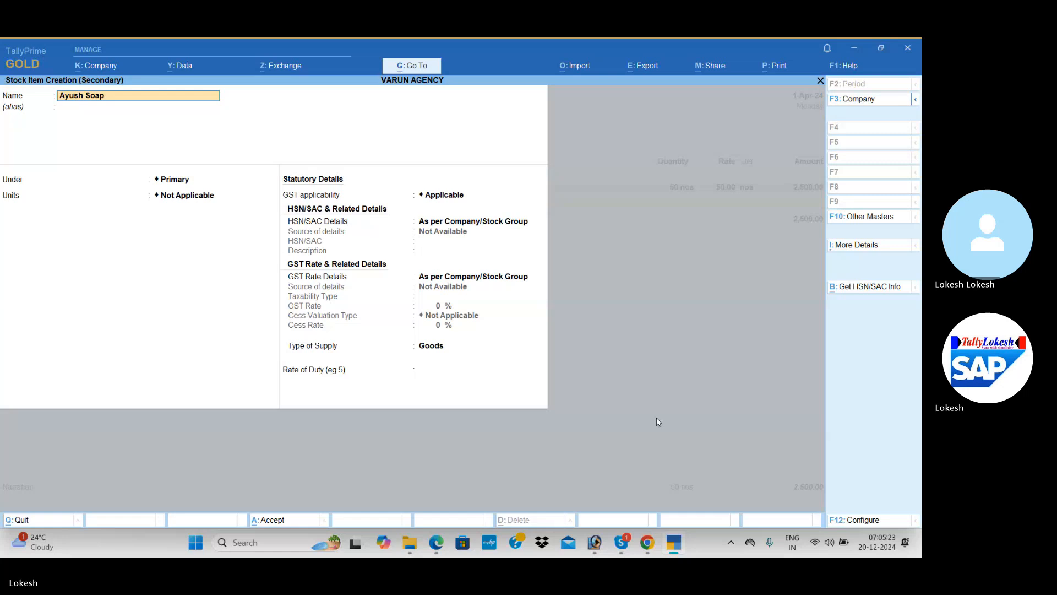
key(Return)
key(Return)
key(Return)
key(Down)
key(Return)
Keep GST applicable for Ayush Soap and specify its HSN/SAC details directly with code 7412.
key(Return)
key(Down)
key(Return)
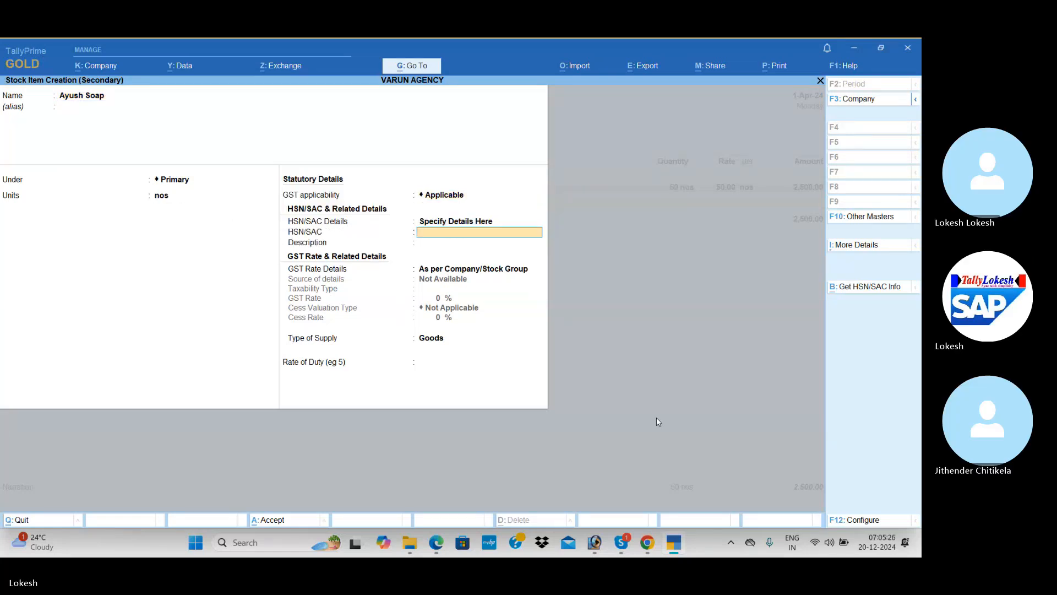
text(7412)
key(Return)
key(Return)
Specify the GST rate details for Ayush Soap directly as Taxable and save the stock item.
key(Down)
key(Return)
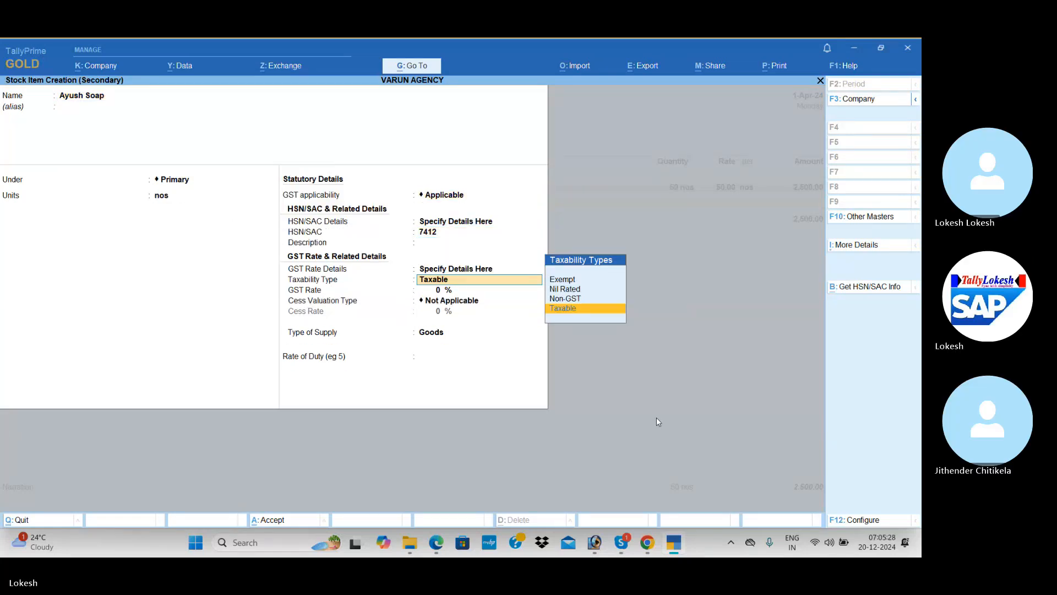
key(Return)
key(alt+Tab)
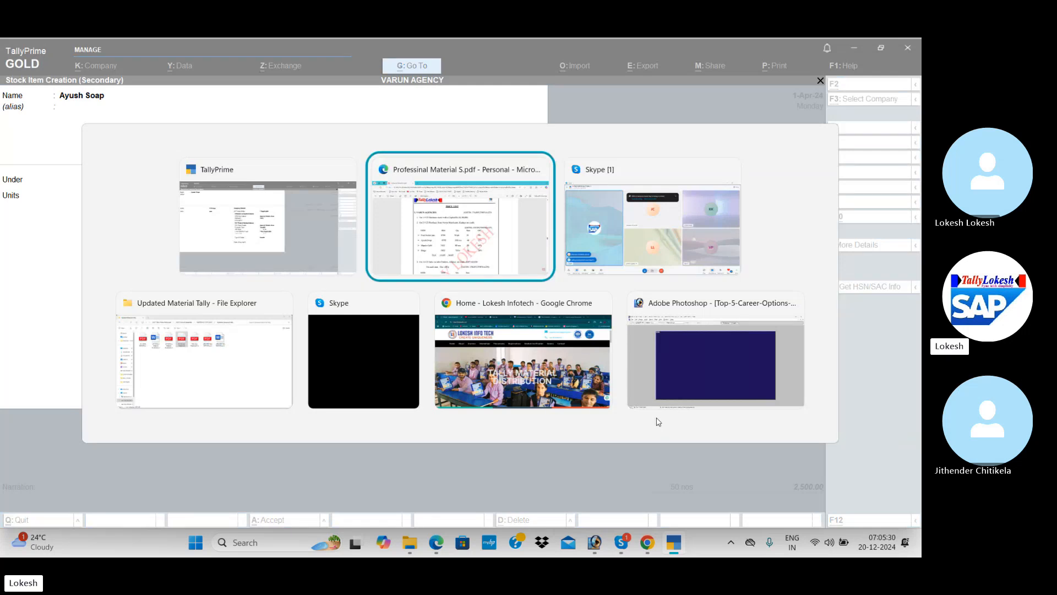
key(Escape)
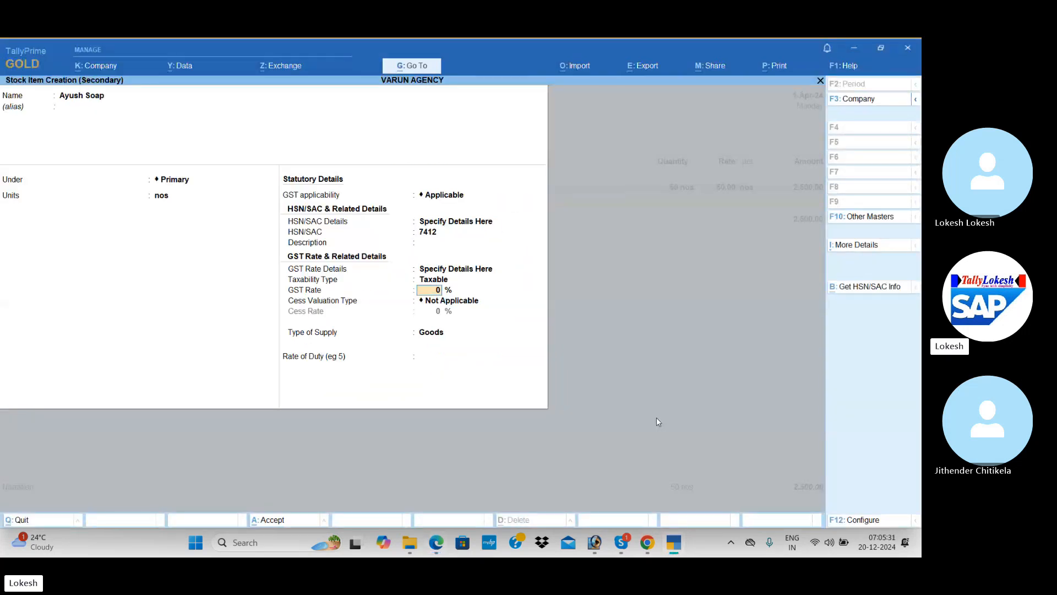
key(ctrl+a)
Check the PDF price list and enter 100 nos at a rate of 40 for Ayush Soap in the purchase voucher.
key(alt+Tab)
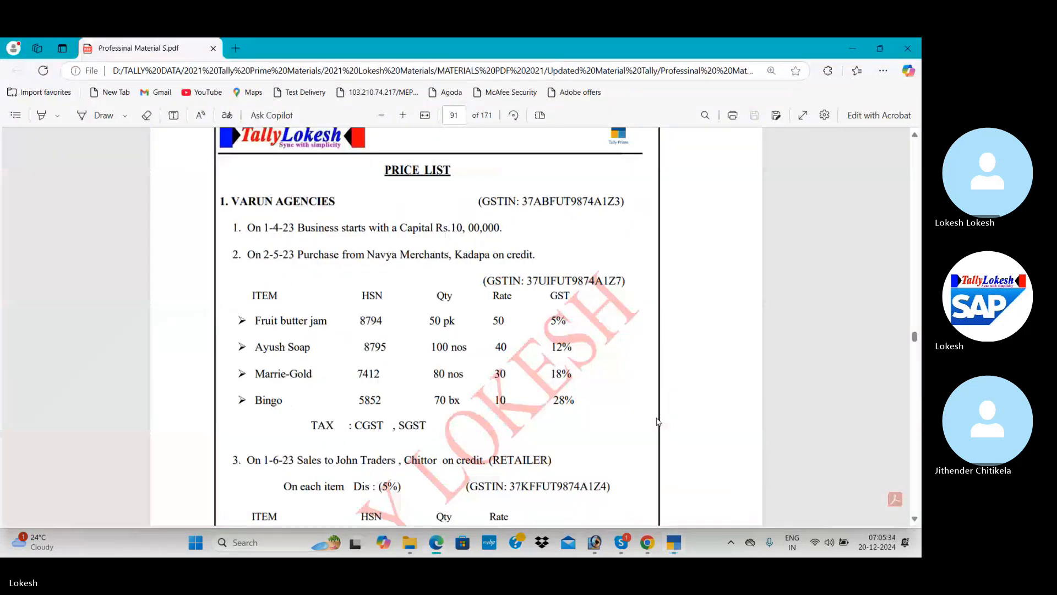
key(alt+Tab)
text(100)
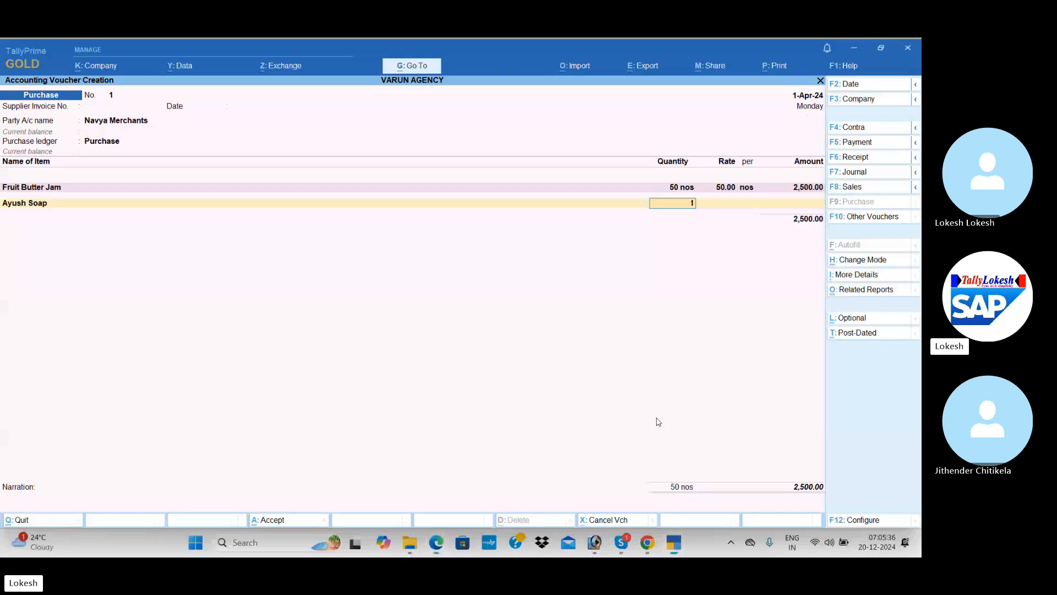
key(Return)
text(40)
key(Return)
key(Return)
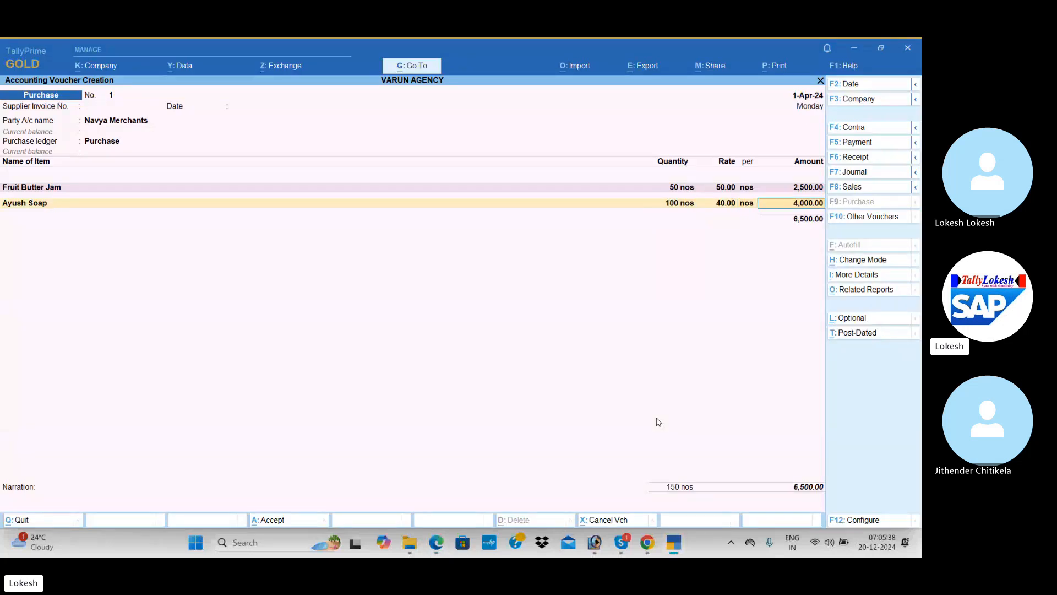
key(Return)
Start a new stock item named Marria Gold under Primary with units nos, consulting the PDF price list.
key(alt+c)
key(alt+Tab)
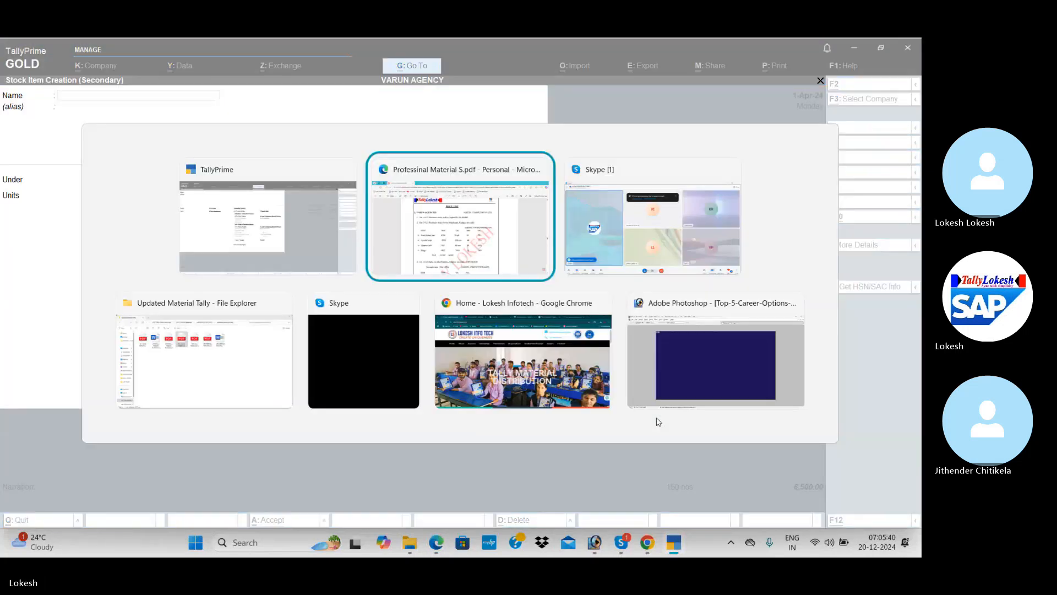
key(alt+Tab)
text(Mar)
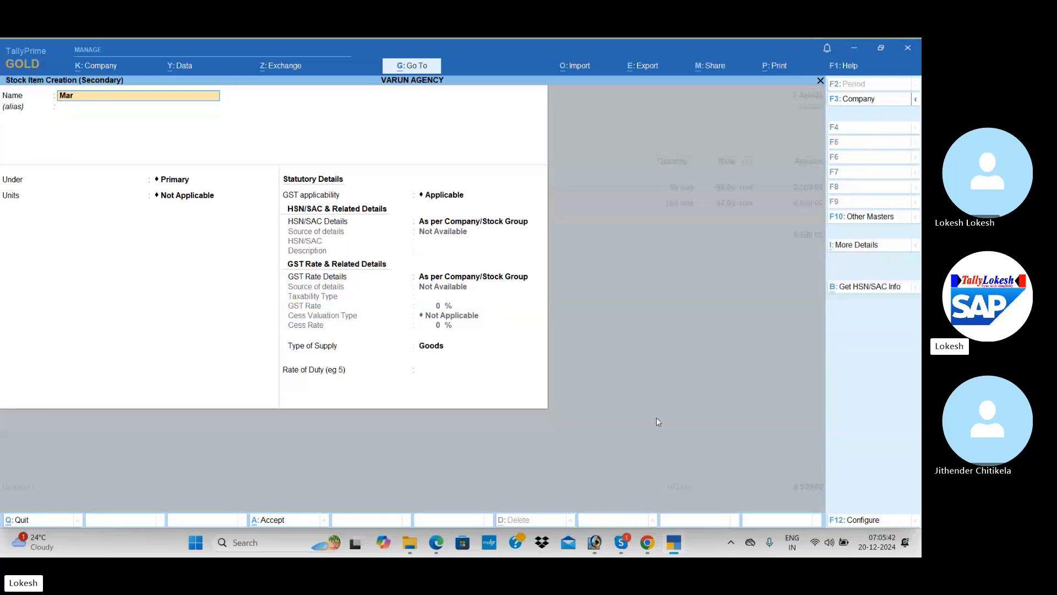
text(riag)
key(BackSpace)
text(Gold)
key(Return)
key(Return)
key(Return)
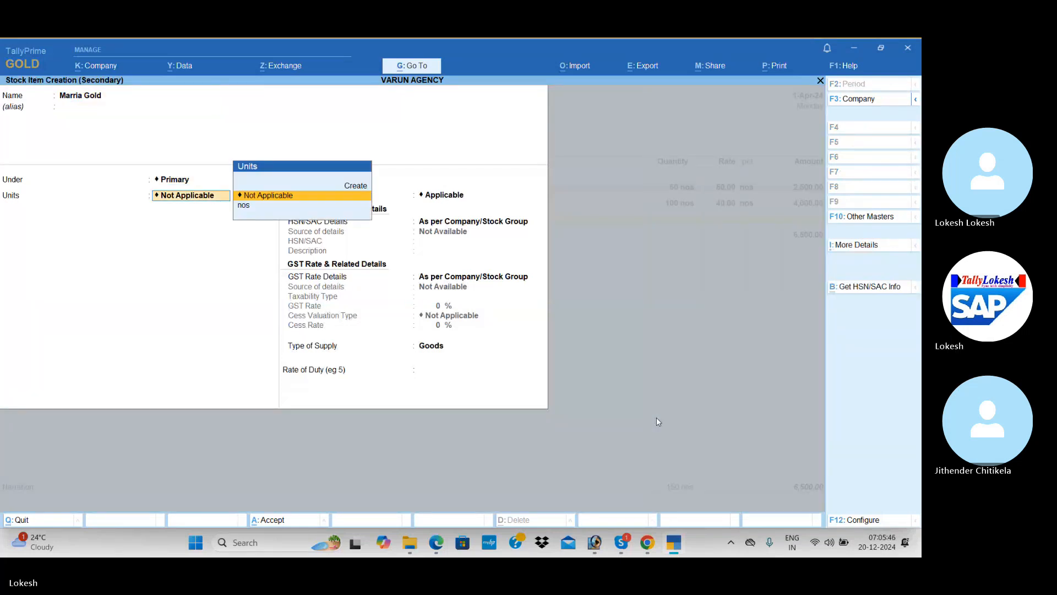
key(Down)
key(Return)
Keep GST applicable for Marria Gold and specify its HSN/SAC details directly with code 8741.
key(Return)
key(Down)
key(Return)
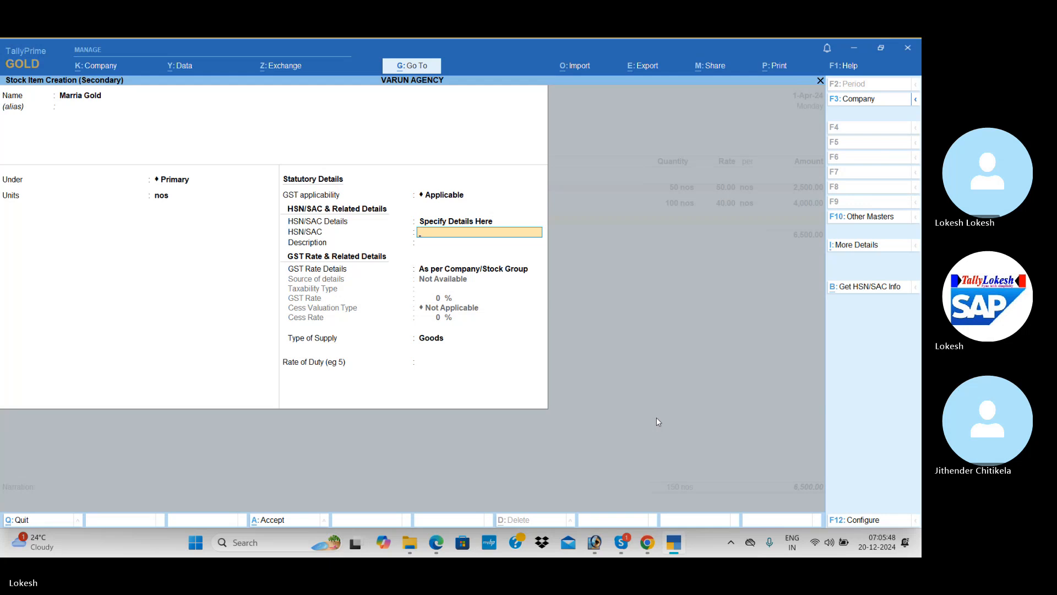
text(8741)
key(Return)
key(Return)
Specify the GST rate details for Marria Gold directly as Taxable at 18%, the PDF's rate, and save the stock item.
key(Down)
key(Return)
key(Return)
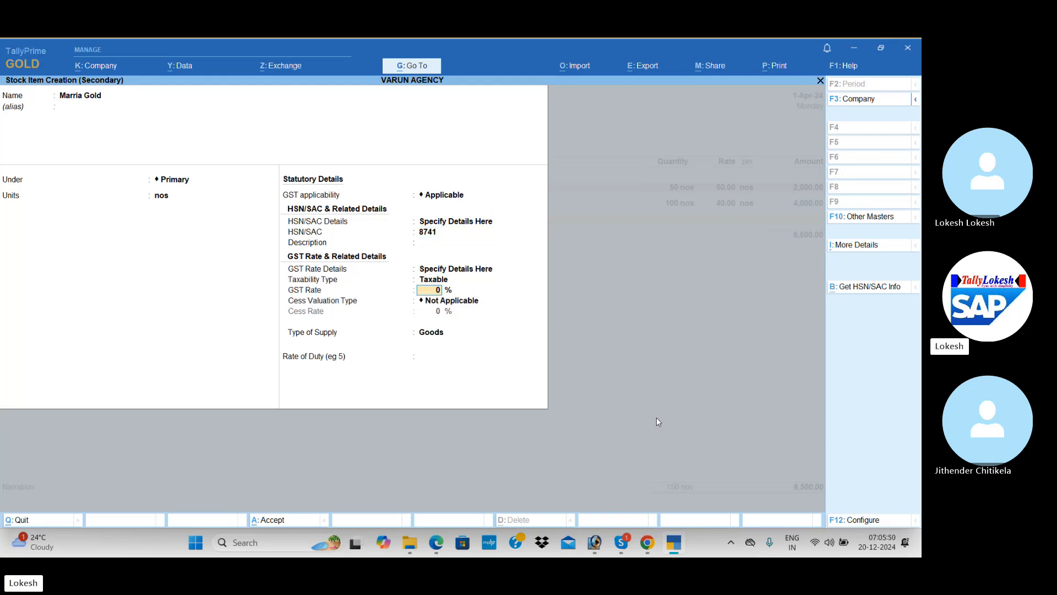
key(alt+Tab)
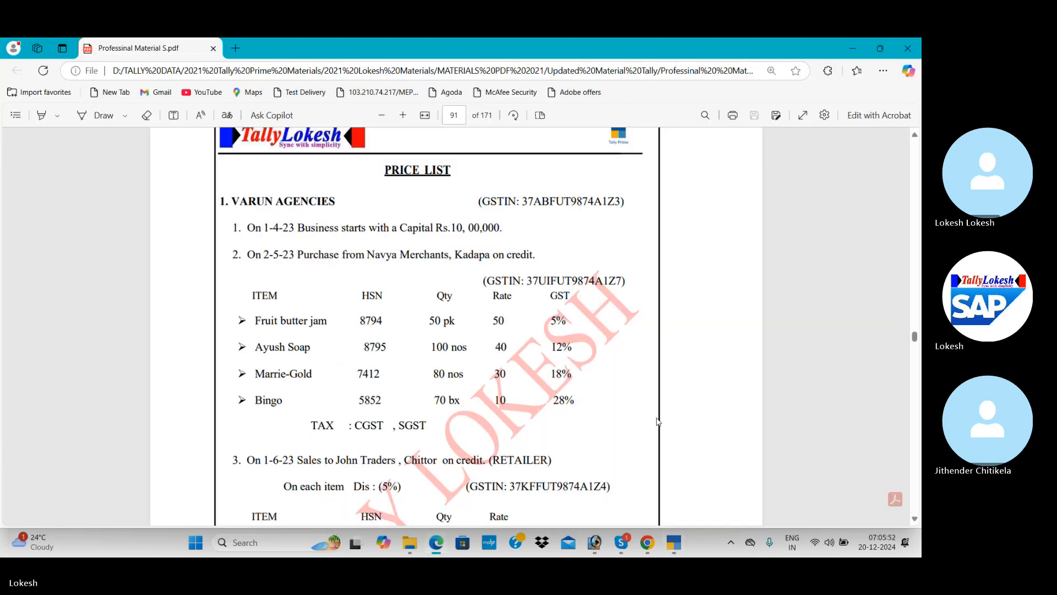
key(alt+Tab)
text(18)
key(Return)
key(Return)
key(Return)
key(Return)
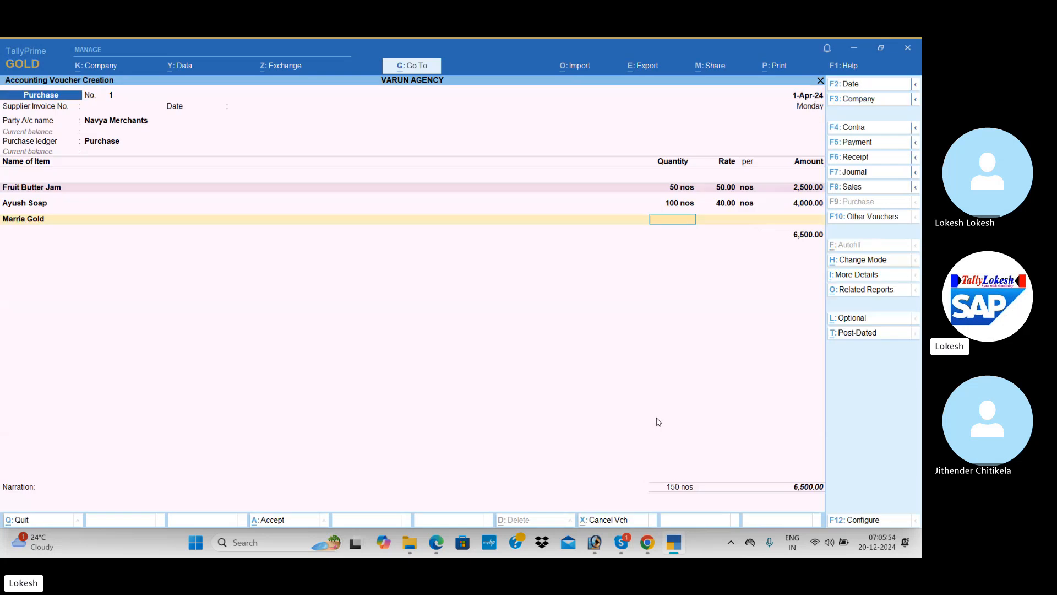
Check the PDF price list and enter 80 nos at a rate of 30 for Marria Gold in the purchase voucher.
key(alt+Tab)
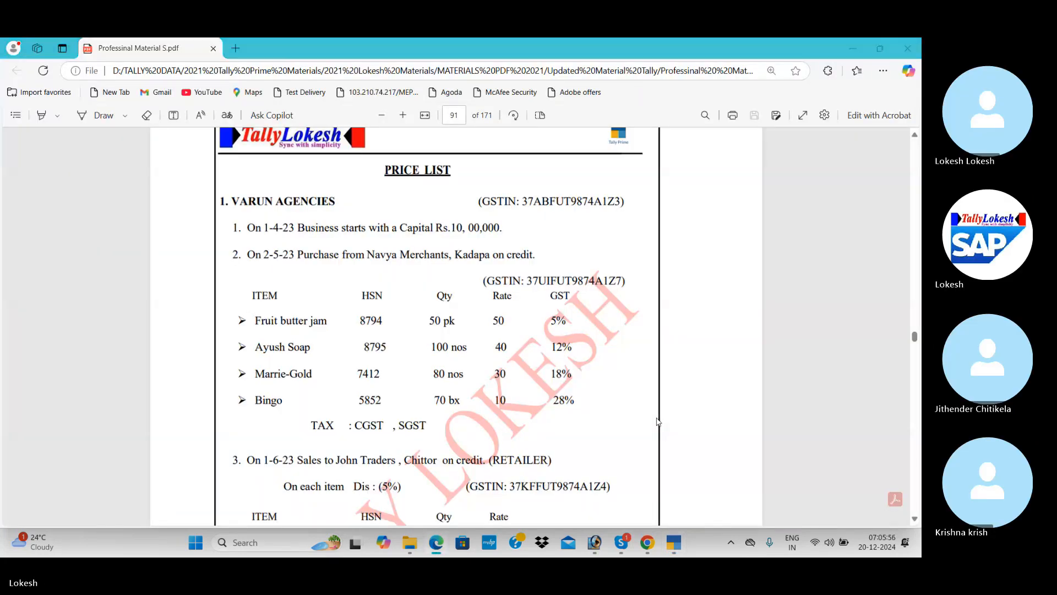
key(alt+Tab)
text(80)
key(Return)
text(30)
key(Return)
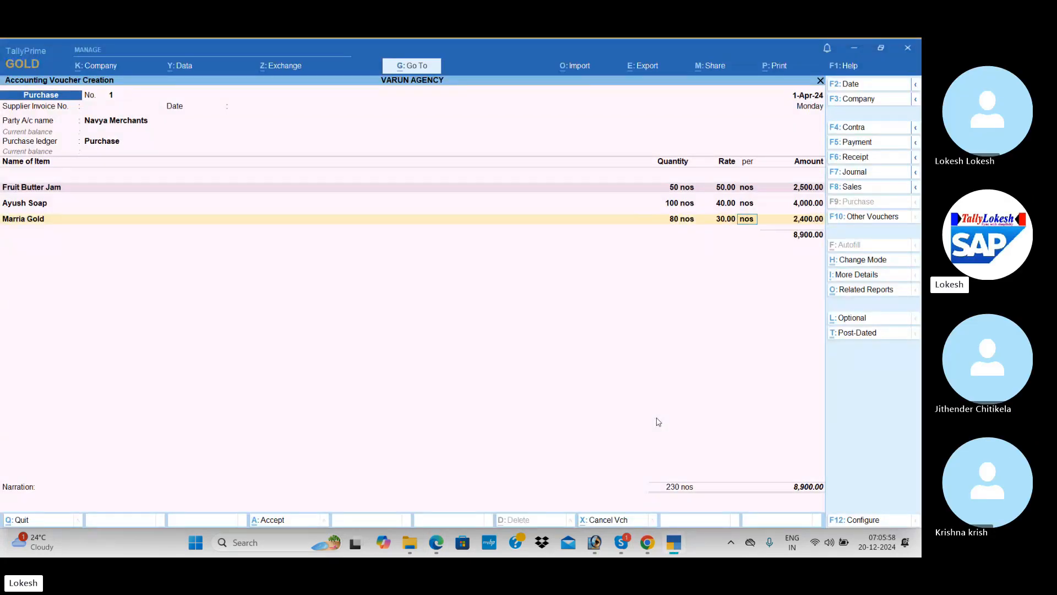
key(Return)
key(Return)
Start a new stock item named Bingo under Primary with units nos, consulting the PDF price list.
key(alt+c)
key(alt+Tab)
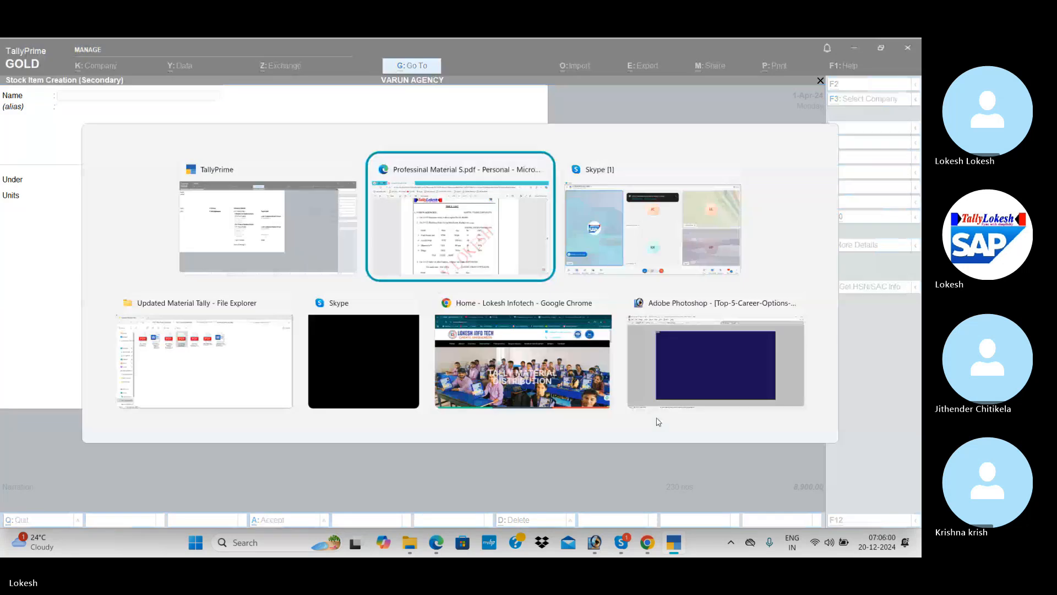
key(alt+Tab)
text(Bingo)
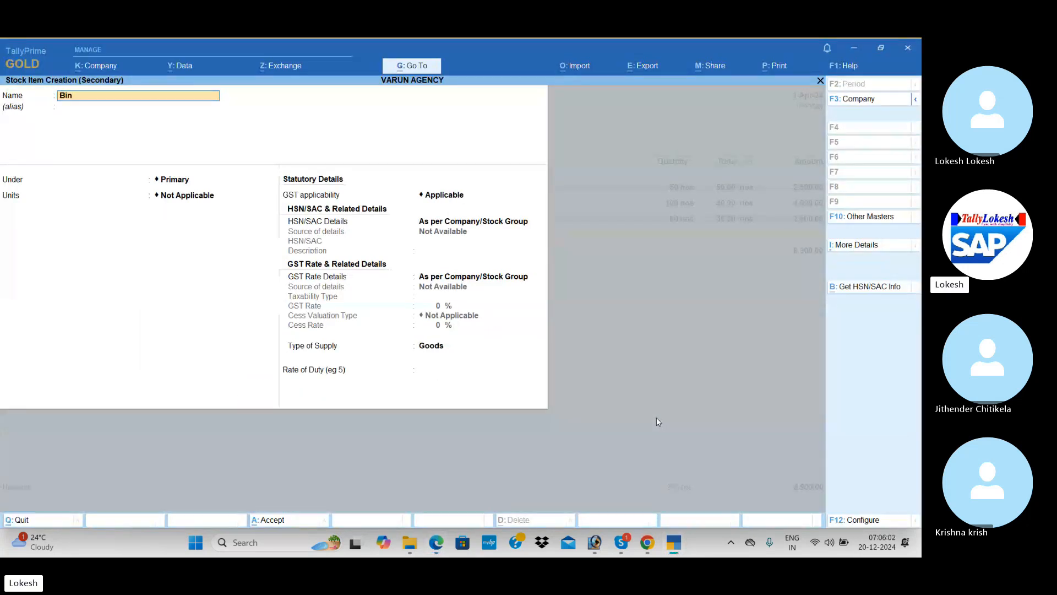
key(Return)
key(Return)
key(Return)
key(Down)
key(Return)
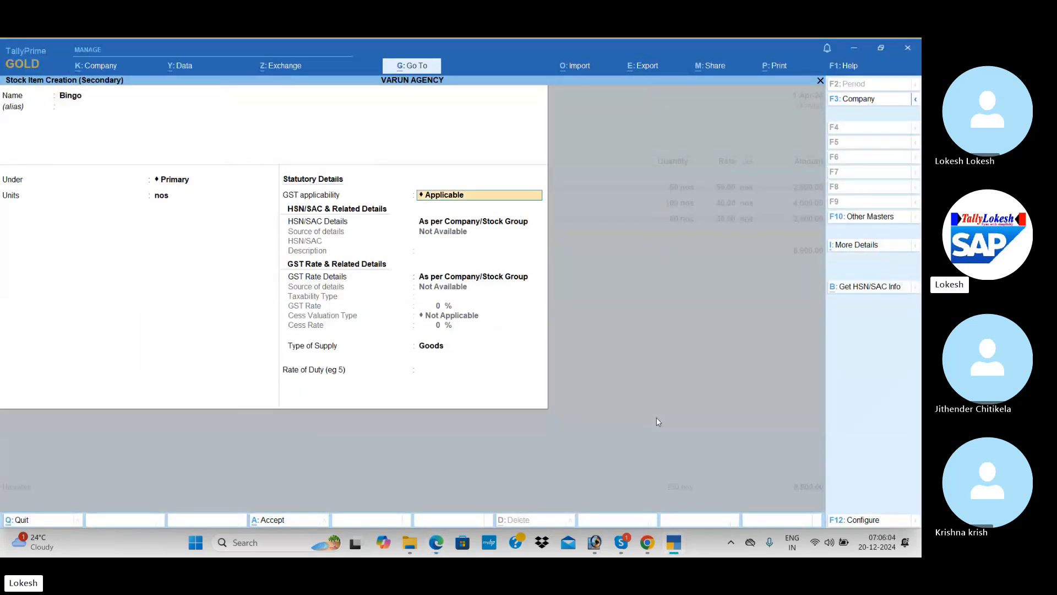
Keep GST applicable for Bingo and specify its HSN/SAC details directly with code 9874.
key(Return)
key(Down)
key(Return)
text(98)
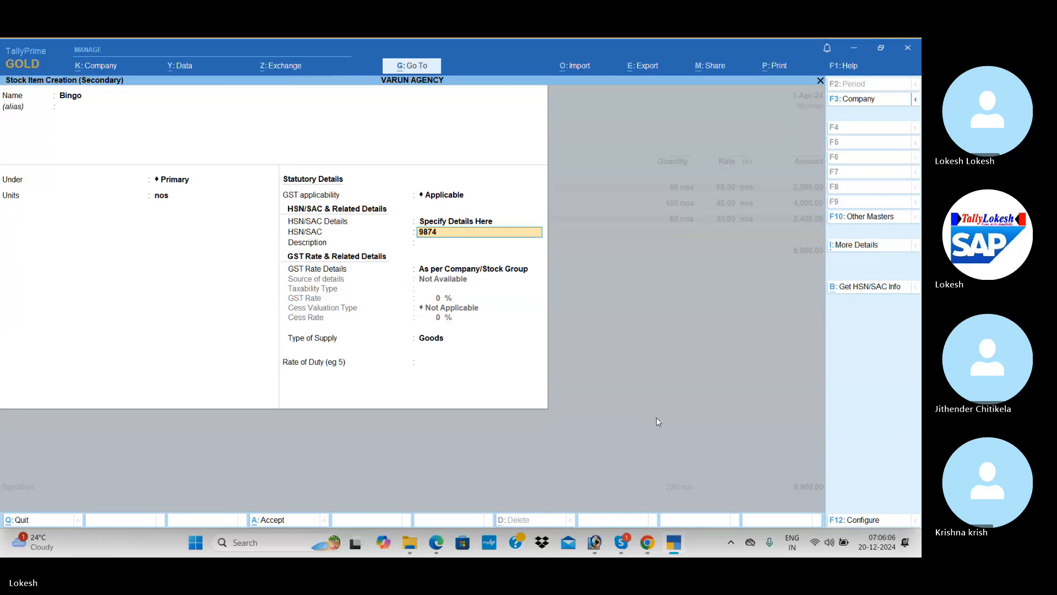
text(74)
key(Return)
Specify the GST rate details for Bingo directly as Taxable at 28%, keep the supply type as Goods, and save the stock item.
key(Down)
key(Return)
key(Return)
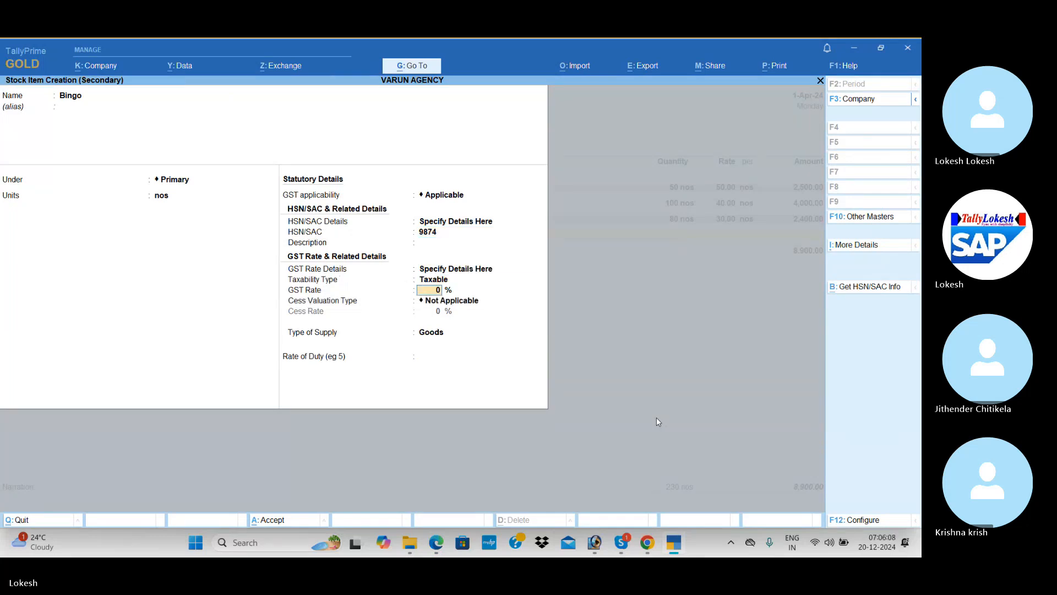
text(28)
key(Return)
key(Return)
key(Return)
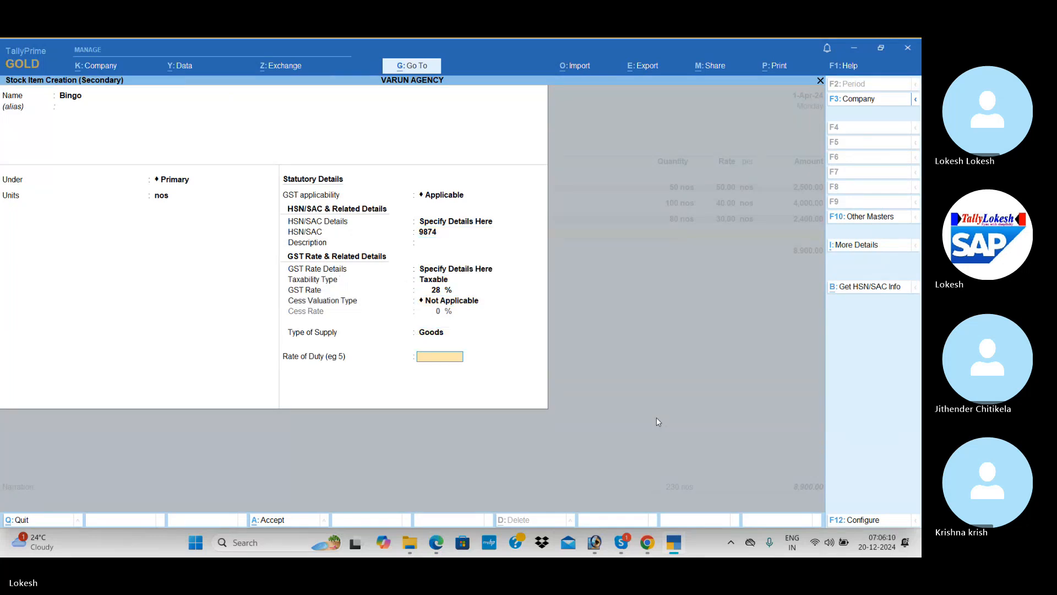
key(Return)
key(Return)
Check the PDF price list and enter 70 nos at a rate of 10 for Bingo in the purchase voucher.
key(alt+Tab)
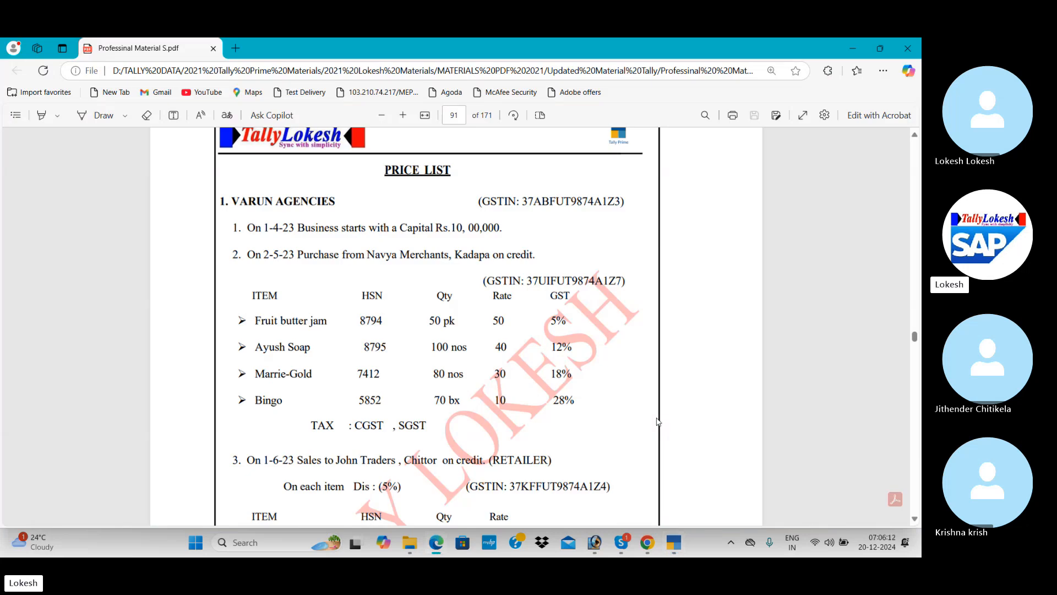
key(alt+Tab)
text(70)
key(Return)
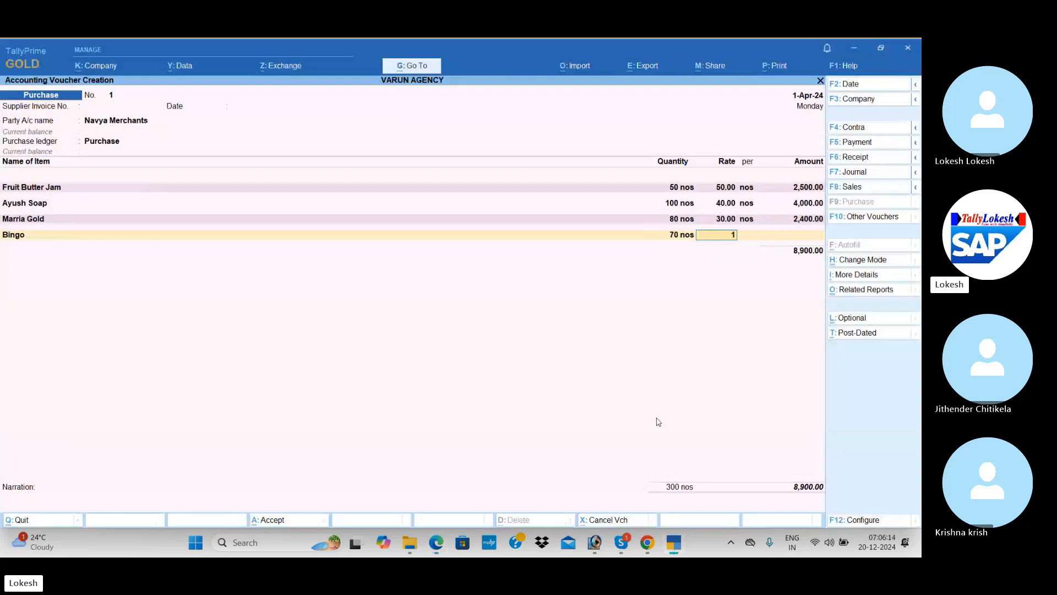
text(10)
key(Return)
key(Return)
key(Return)
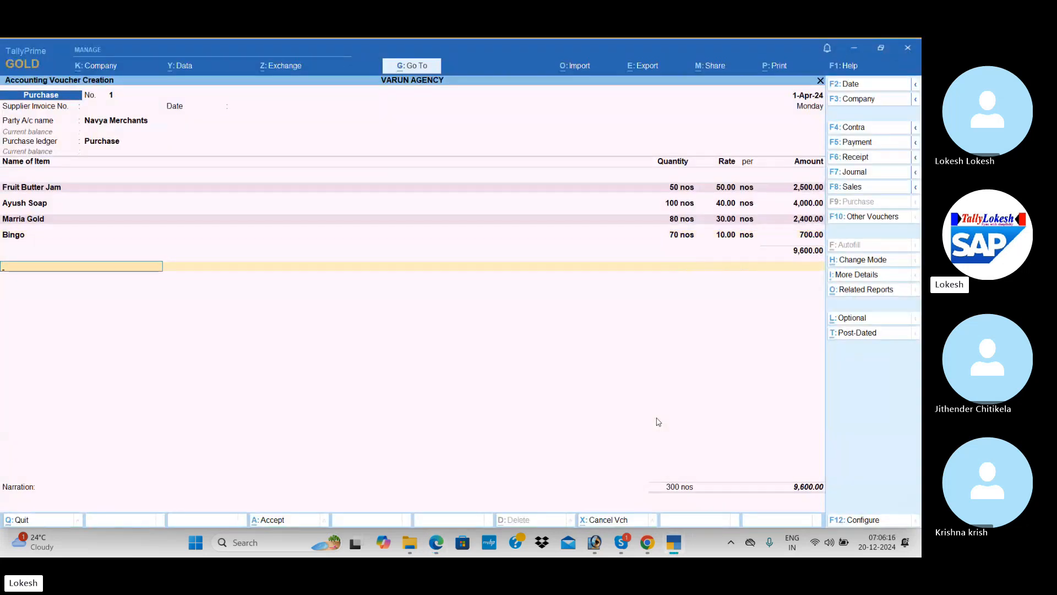
Start a new tax ledger named CGST under Duties & Taxes from the purchase voucher.
key(Return)
key(alt+c)
text(CGST)
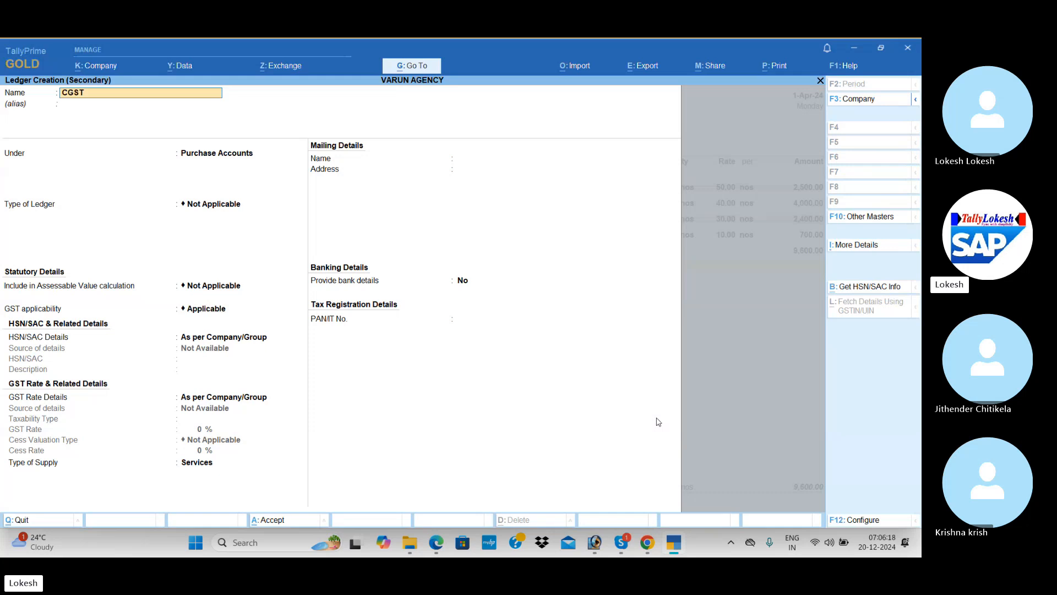
key(Return)
key(Return)
text(du)
key(Return)
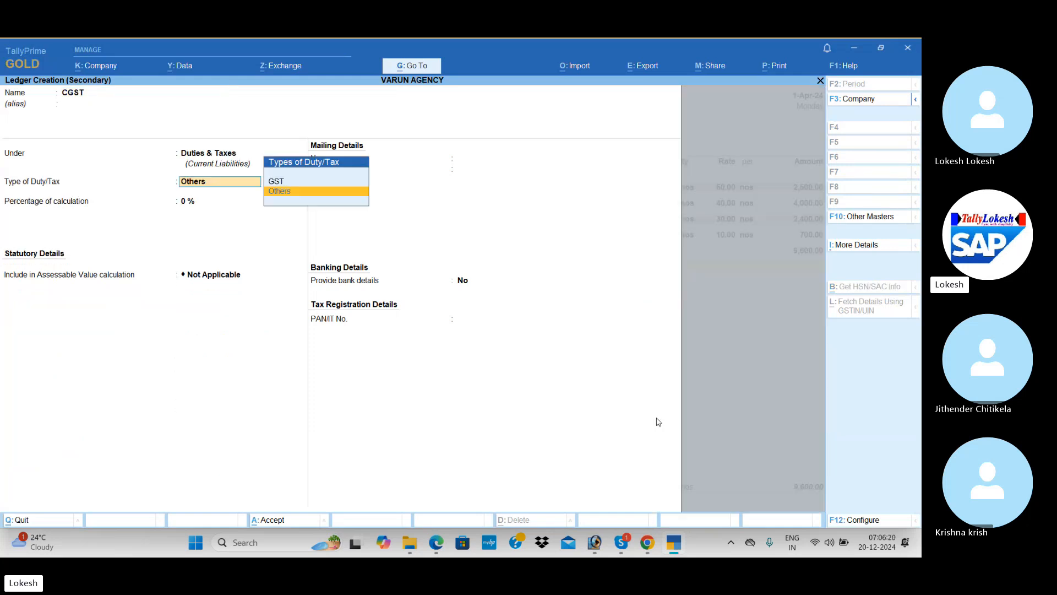
Set the CGST ledger's duty type to GST and tax type to CGST, and save it into the purchase voucher.
text(g)
key(Return)
key(Down)
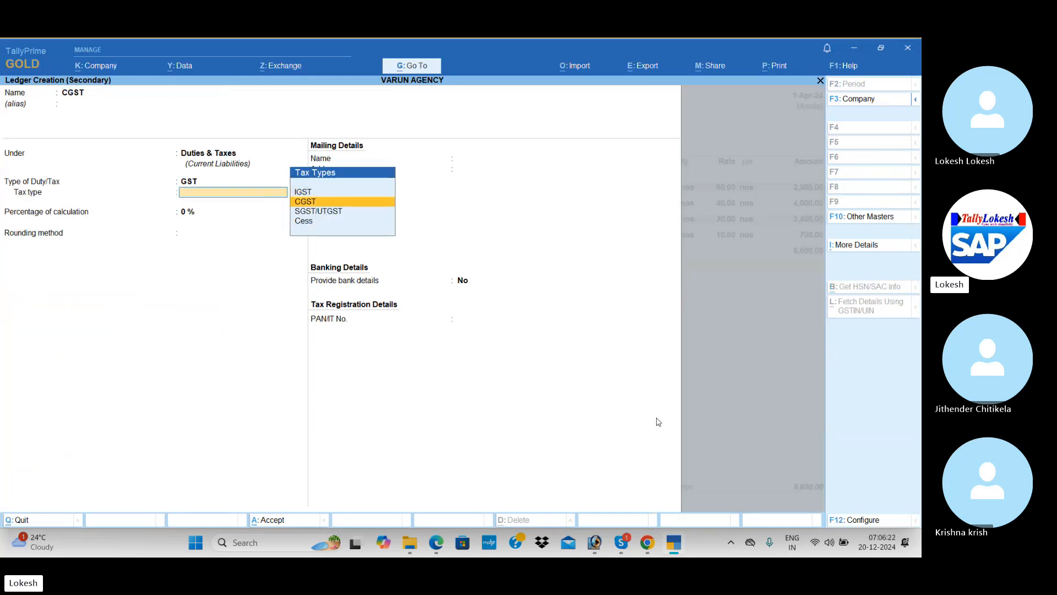
key(Return)
key(Return)
key(Return)
key(Return)
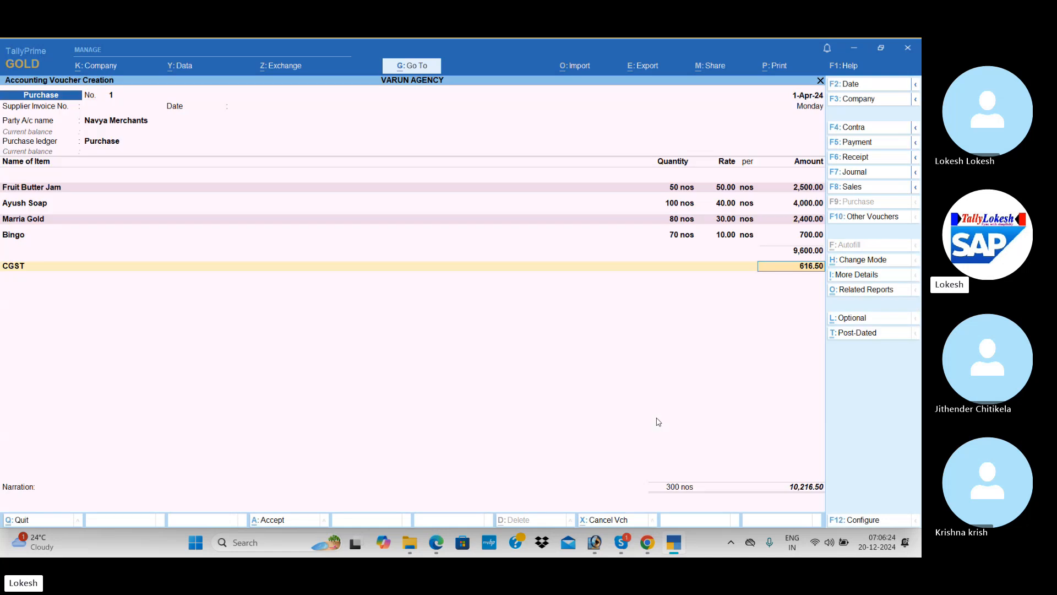
Start another tax ledger named SGST, kept under Duties & Taxes, from the line below CGST.
key(Return)
key(alt+c)
text(S)
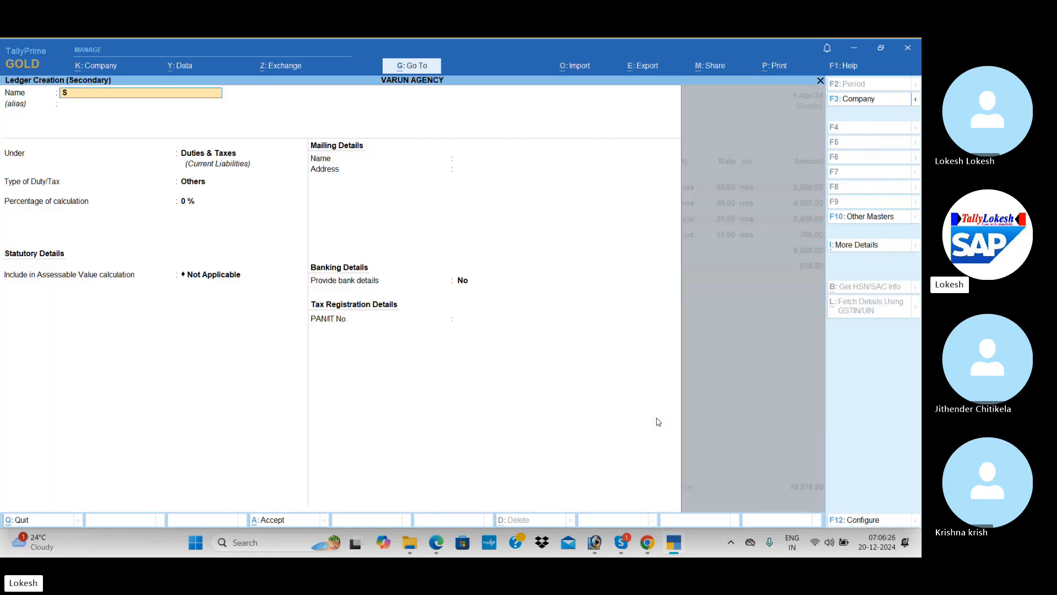
text(GST)
key(Return)
key(Return)
key(Return)
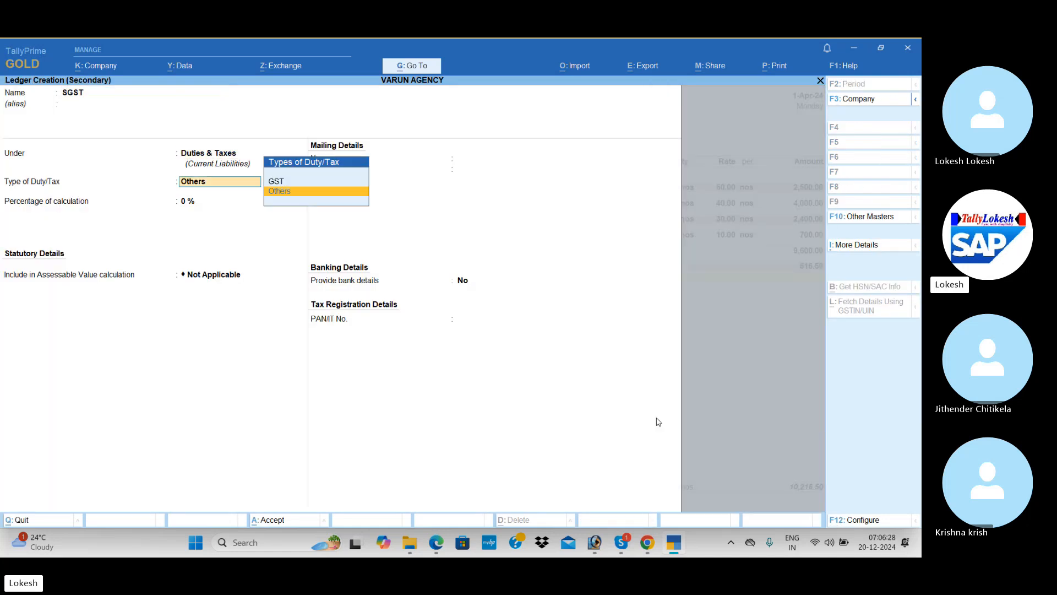
Set the SGST ledger's duty type to GST and tax type to SGST/UTGST, leave rounding Not Applicable, and save it.
key(Up)
key(Return)
key(Down)
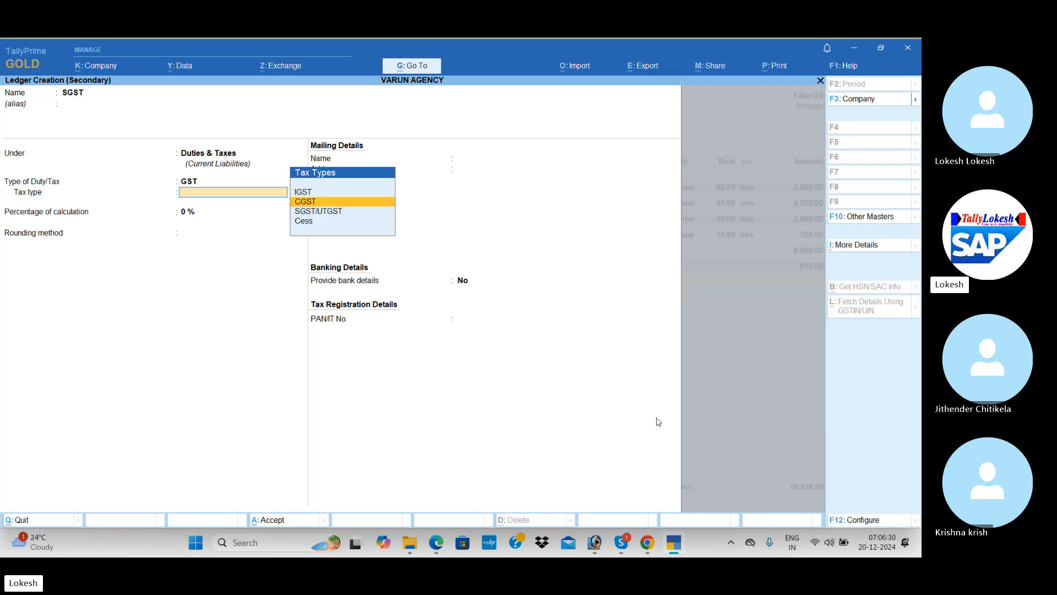
key(Down)
key(Return)
key(Return)
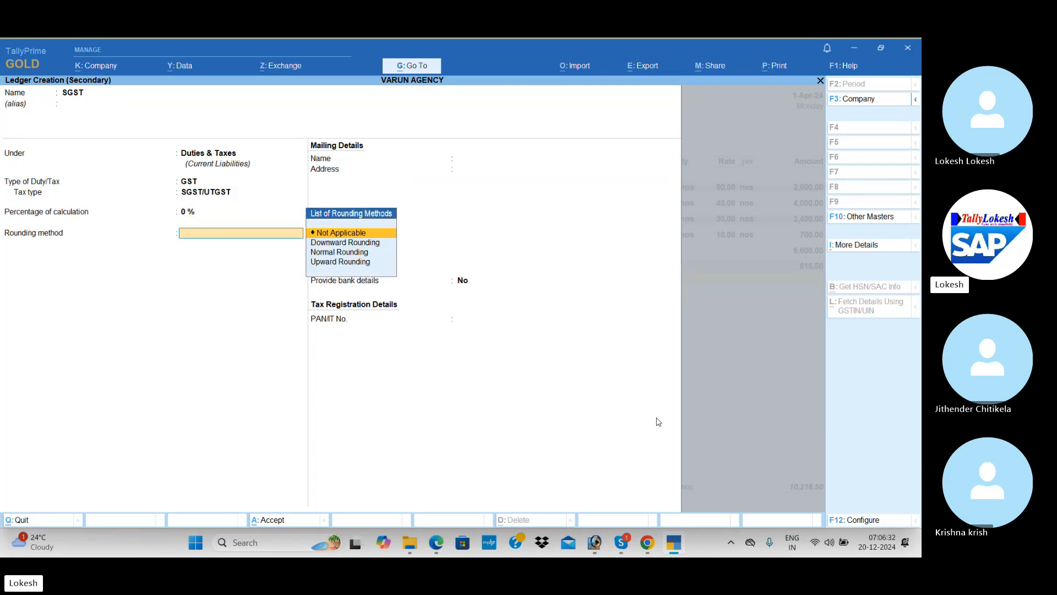
key(Return)
key(Return)
Finish the purchase voucher with the SGST line, leave the narration blank, and save it.
key(Return)
key(Return)
key(Return)
key(Return)
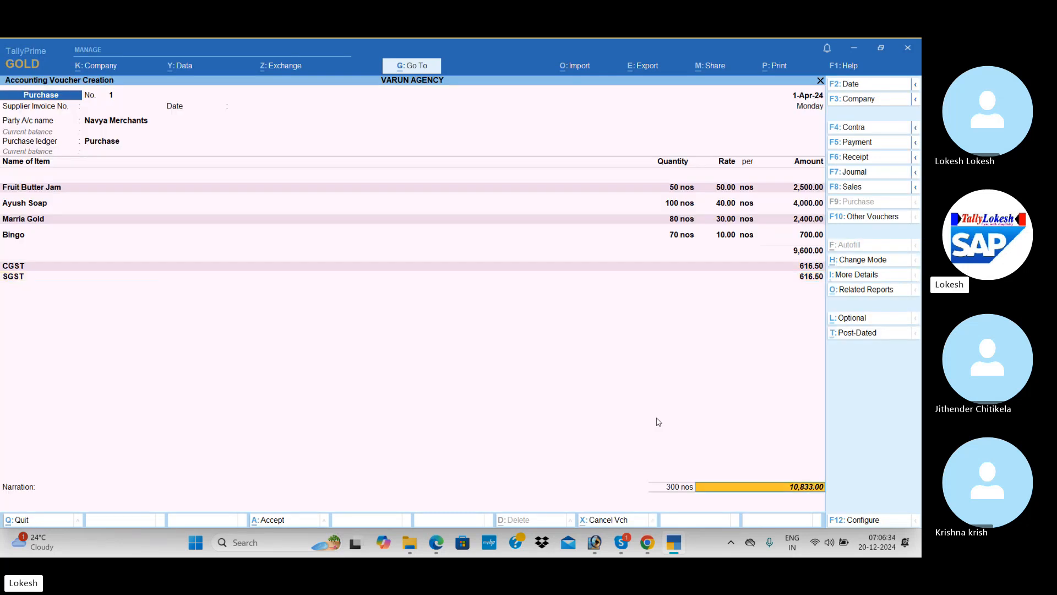
key(Return)
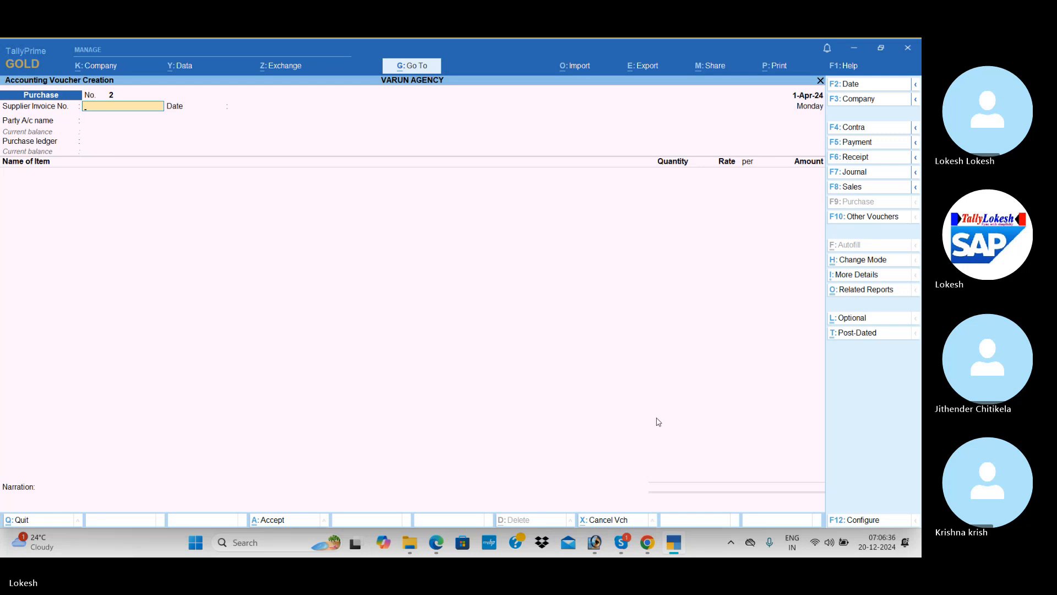
Review the retailer sale to John Traders in the PDF material, and return to the Gateway of Tally in TallyPrime.
key(alt+Tab)
scroll(658, 421, down, 4)
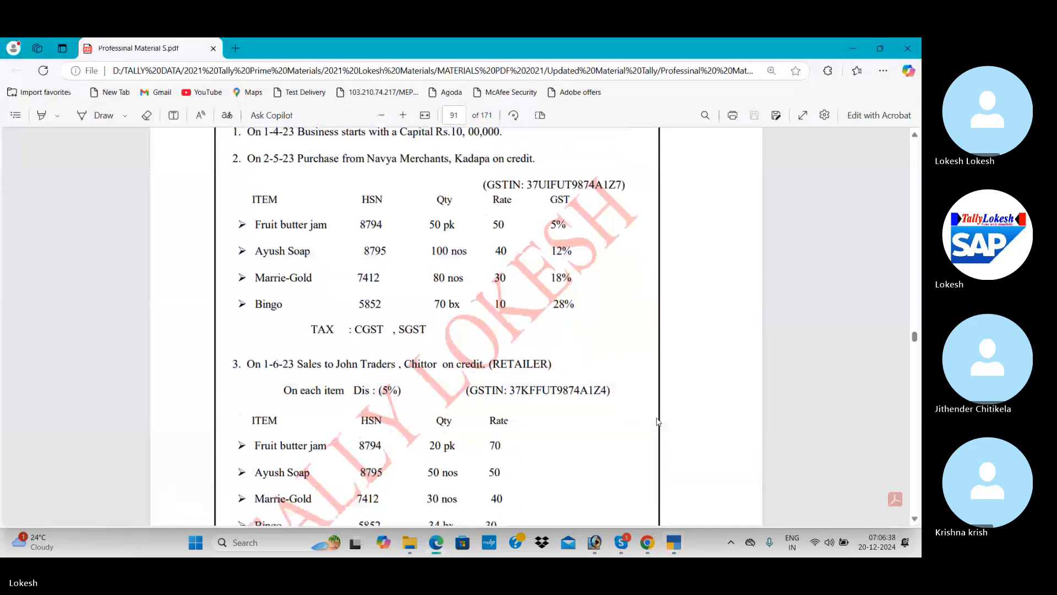
scroll(657, 422, down, 3)
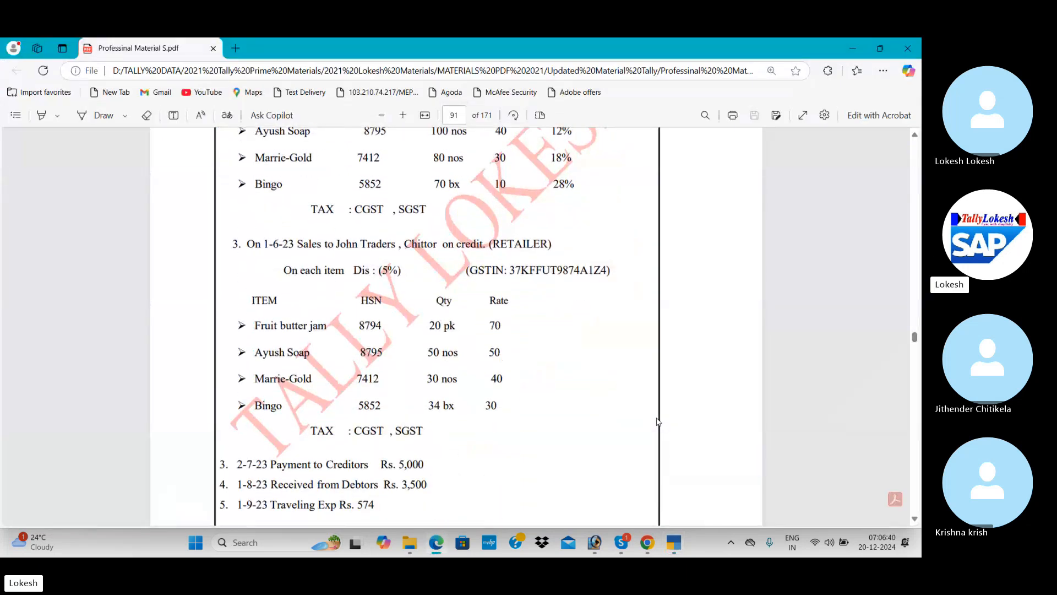
key(alt)
key(alt+Tab)
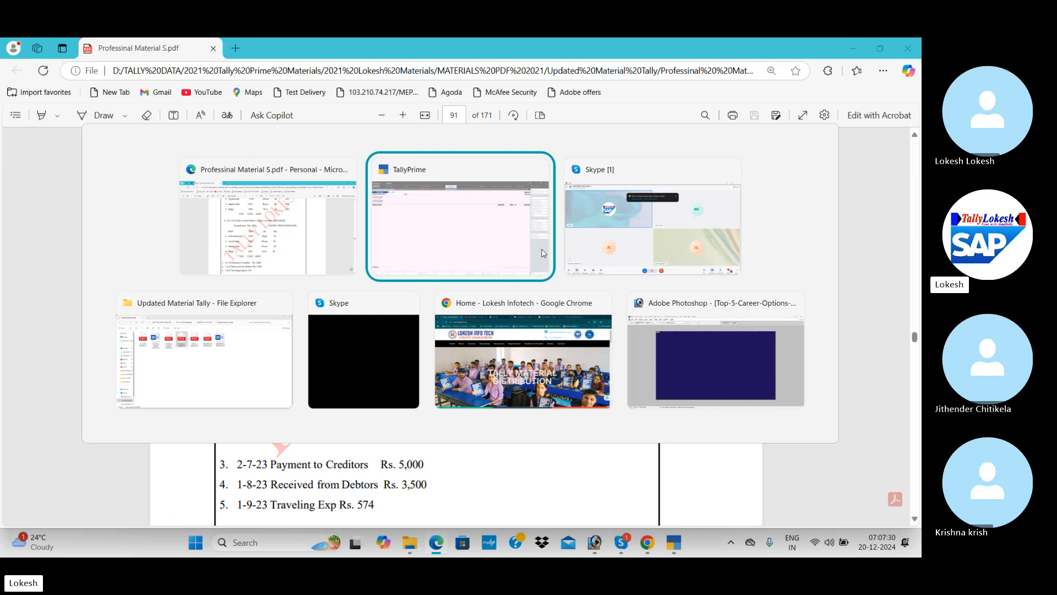
key(Escape)
key(y)
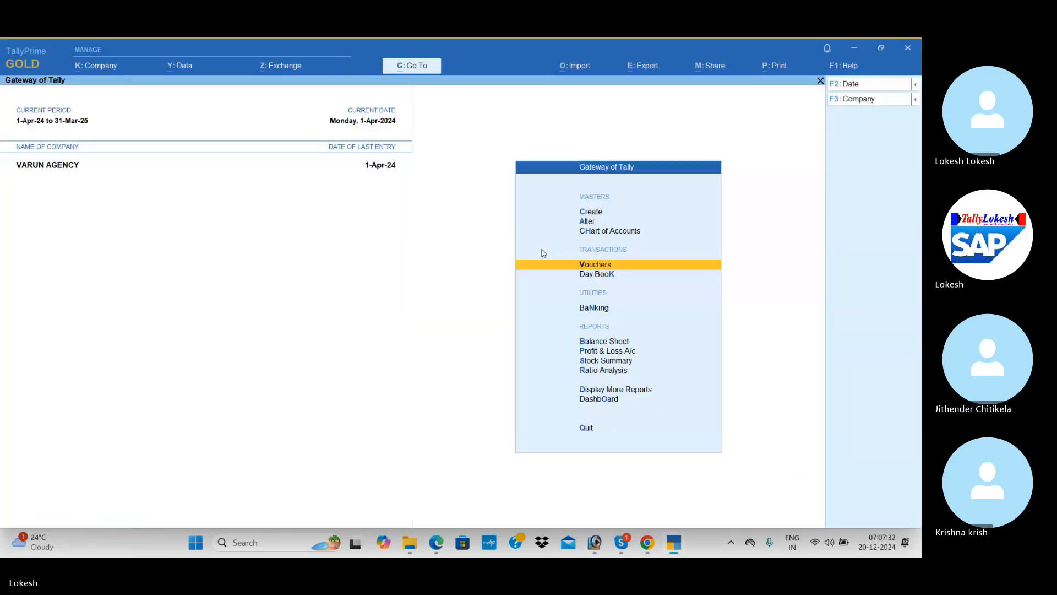
Open the company price levels from the inventory masters for creation.
key(Up)
key(Up)
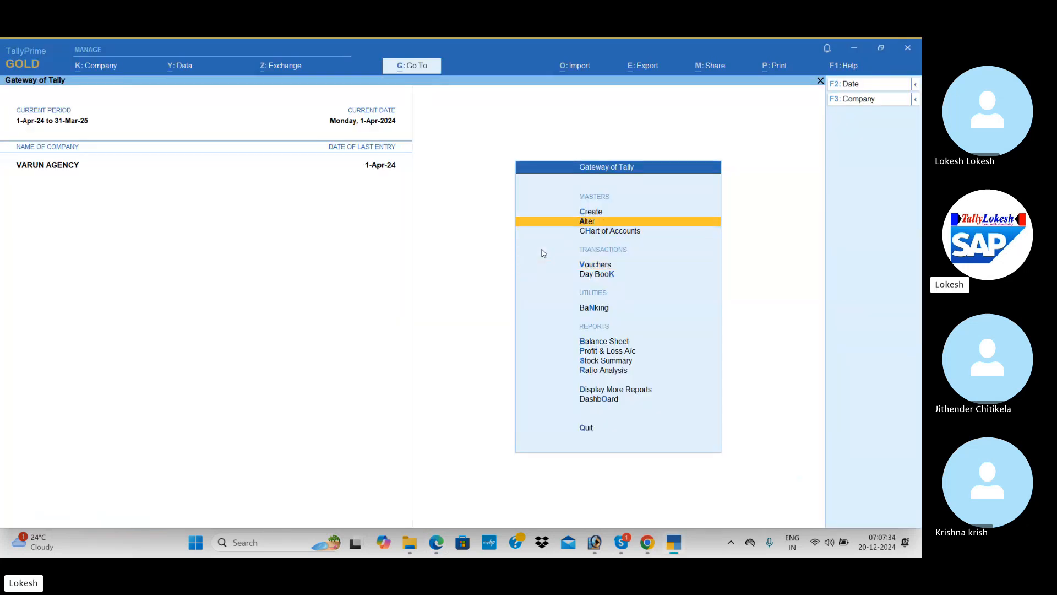
key(Up)
key(Return)
key(Down)
key(Down)
key(Down)
key(Down)
key(Down)
key(Down)
key(Down)
key(Down)
key(Down)
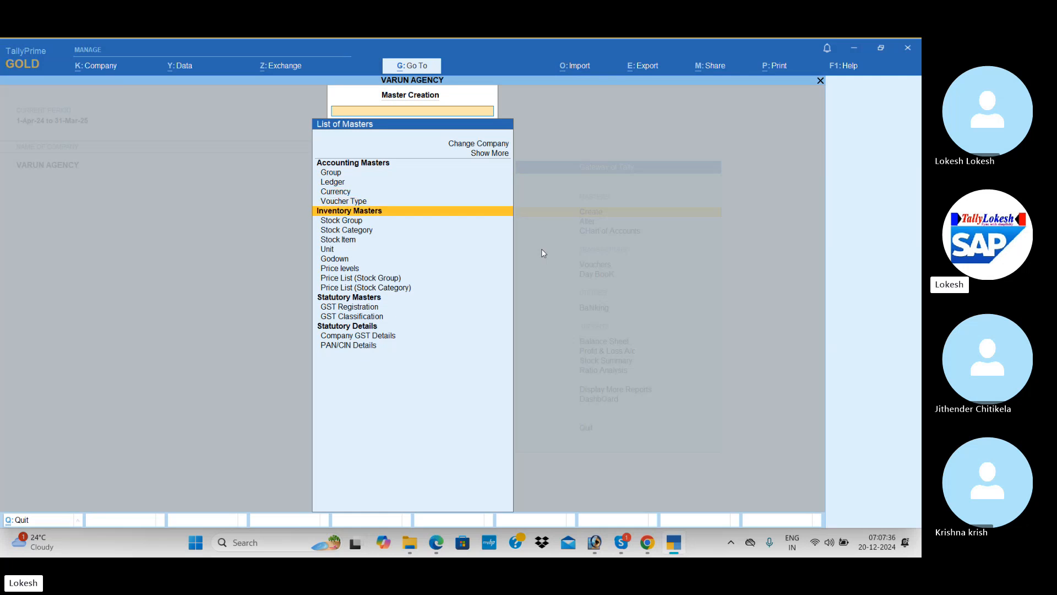
key(Return)
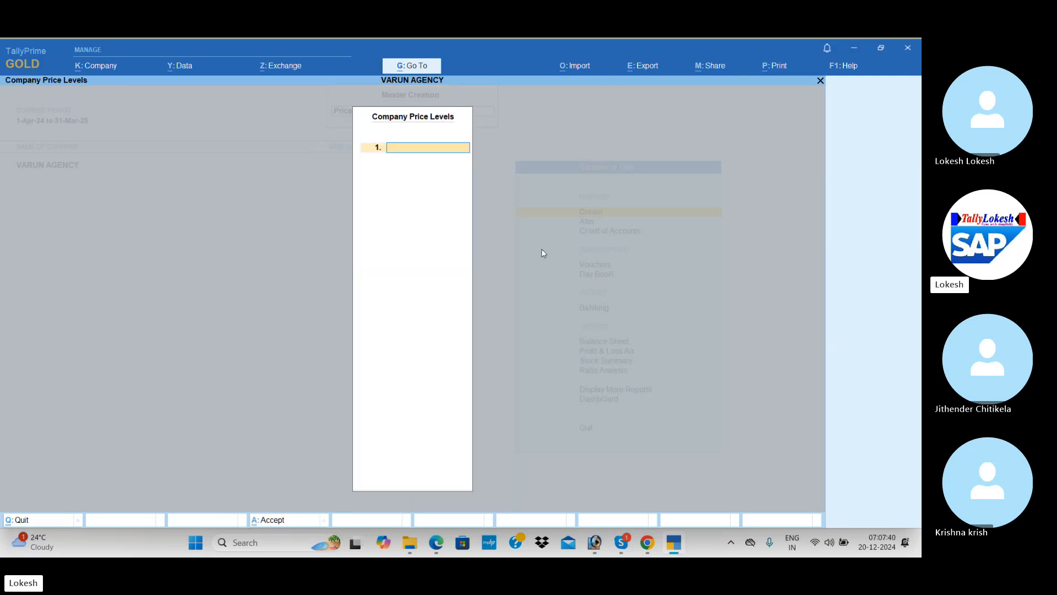
Create the company price levels RETAILERS, WHOLESELLERS and DISTRIBUTORS, and save them.
text(RETAILERS)
key(Return)
text(WHO)
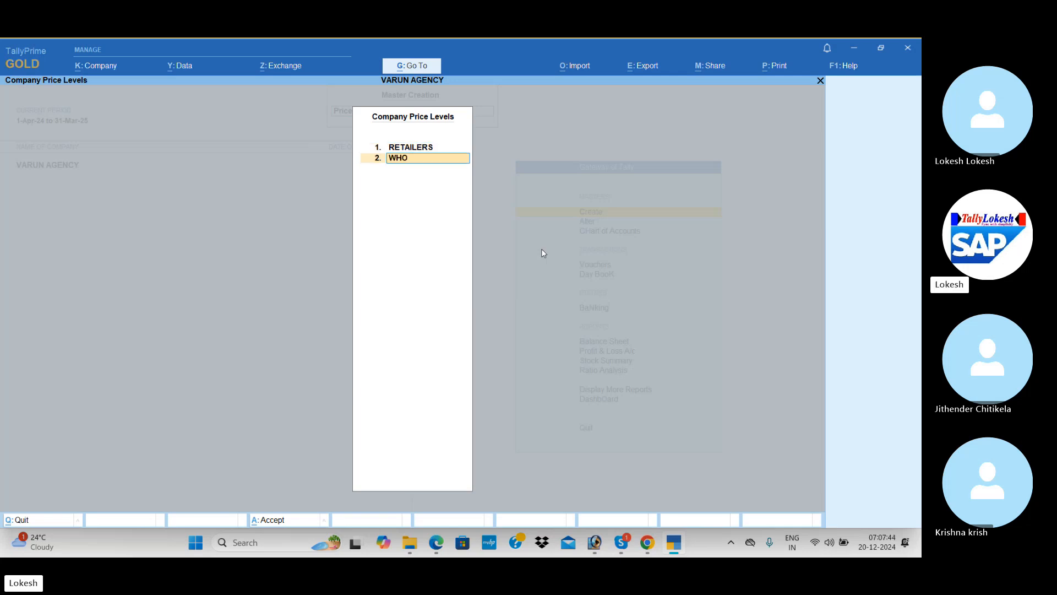
text(LESELLERS)
key(Return)
text(DIS)
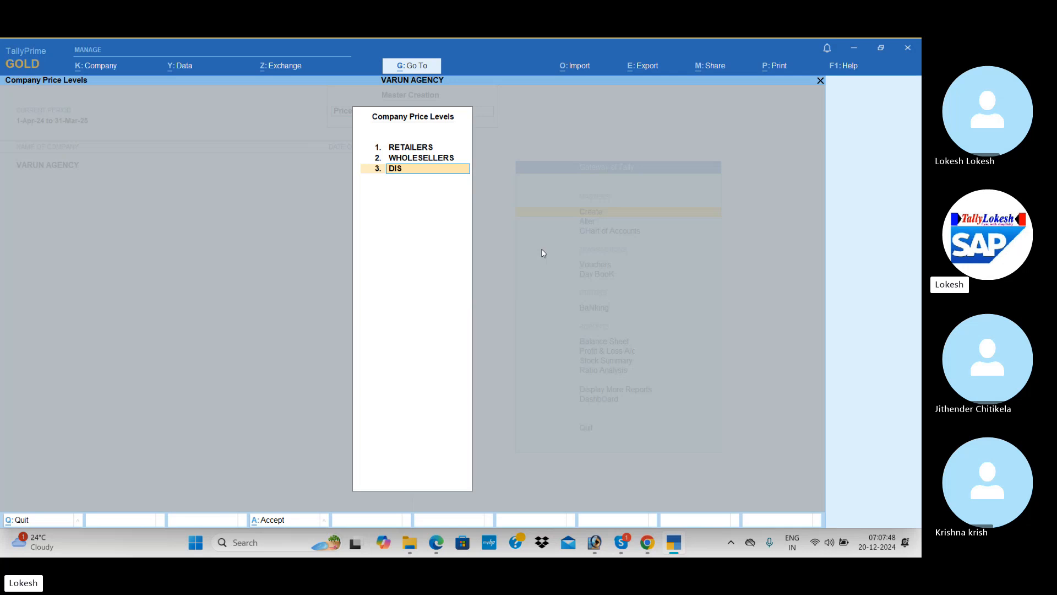
text(TRIBUTORS)
key(Return)
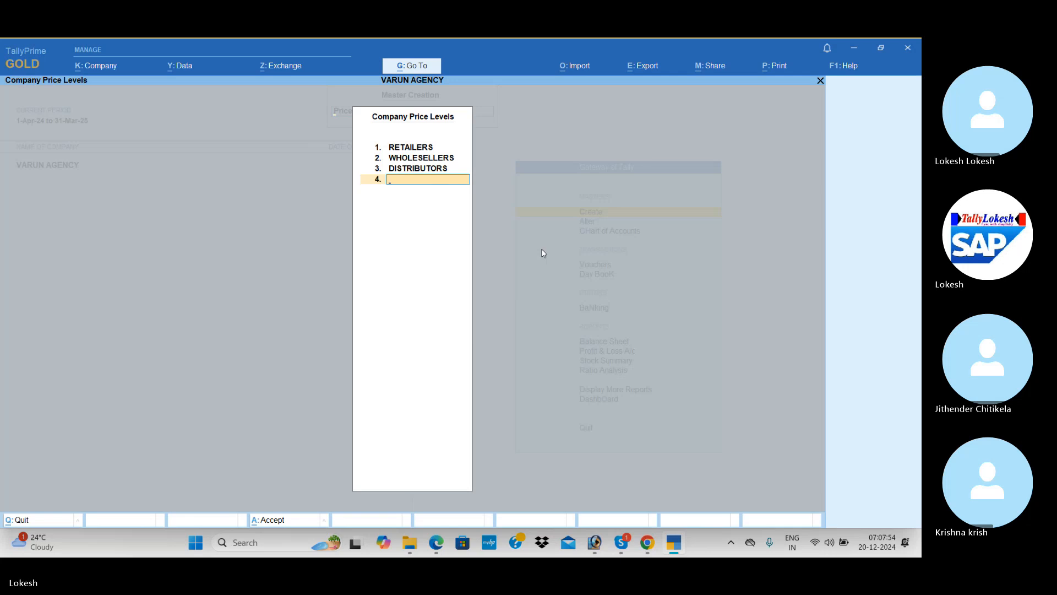
key(Return)
Start a stock group price list for All Items at the RETAILERS price level, applicable from 1-Apr-24.
key(Down)
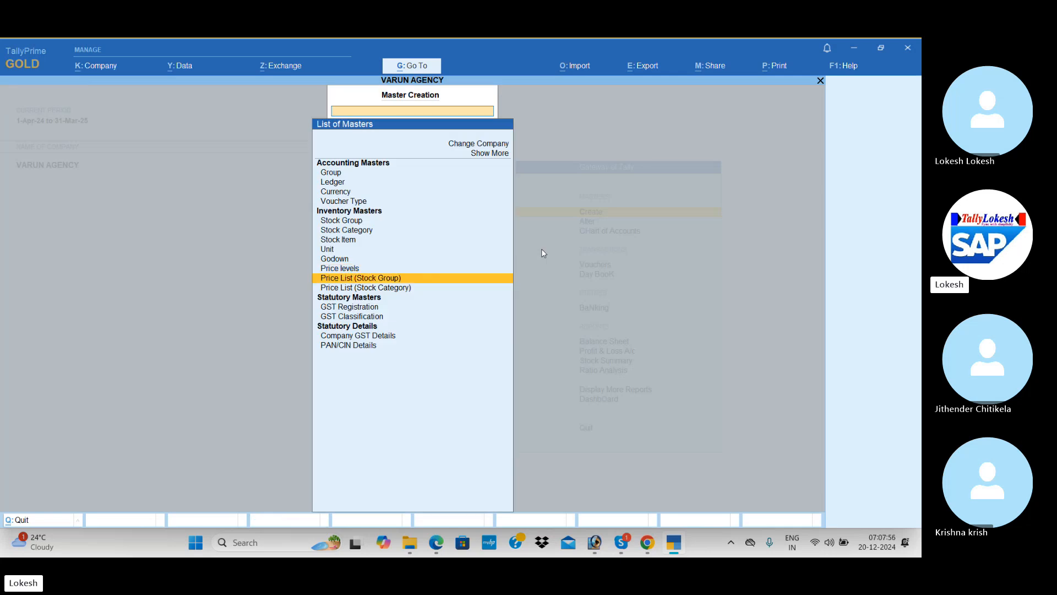
key(Return)
key(Return)
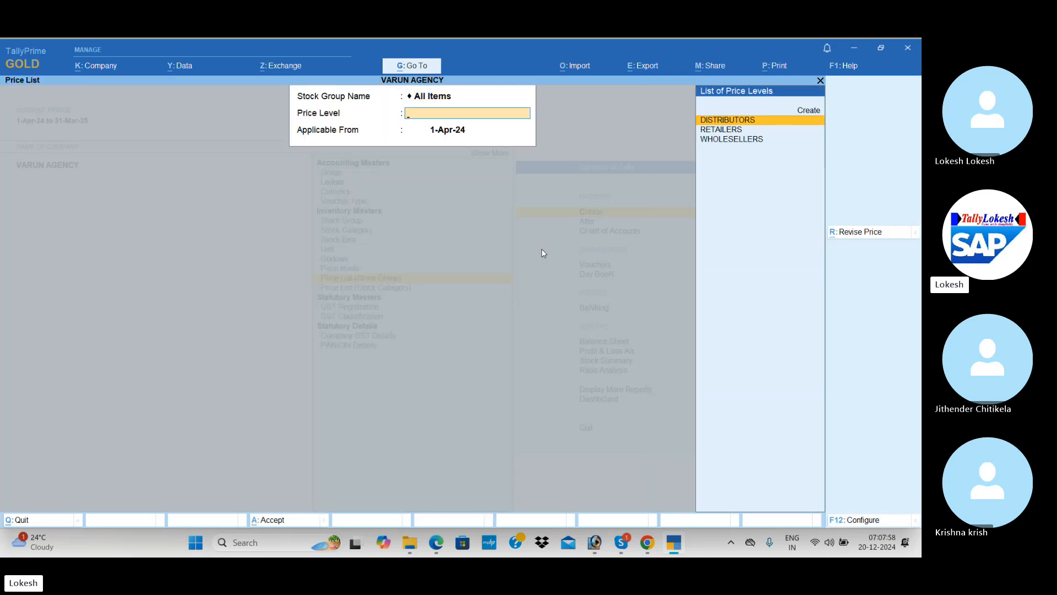
key(Down)
key(Return)
key(Return)
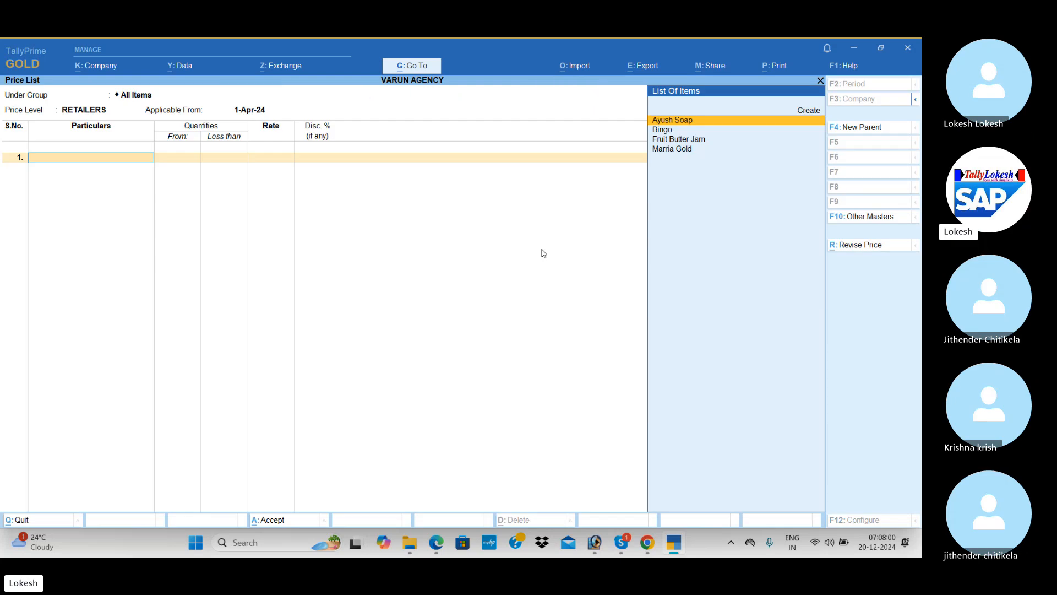
Add Fruit Butter Jam as the first price list item and check its sale terms in the PDF.
key(alt+Tab)
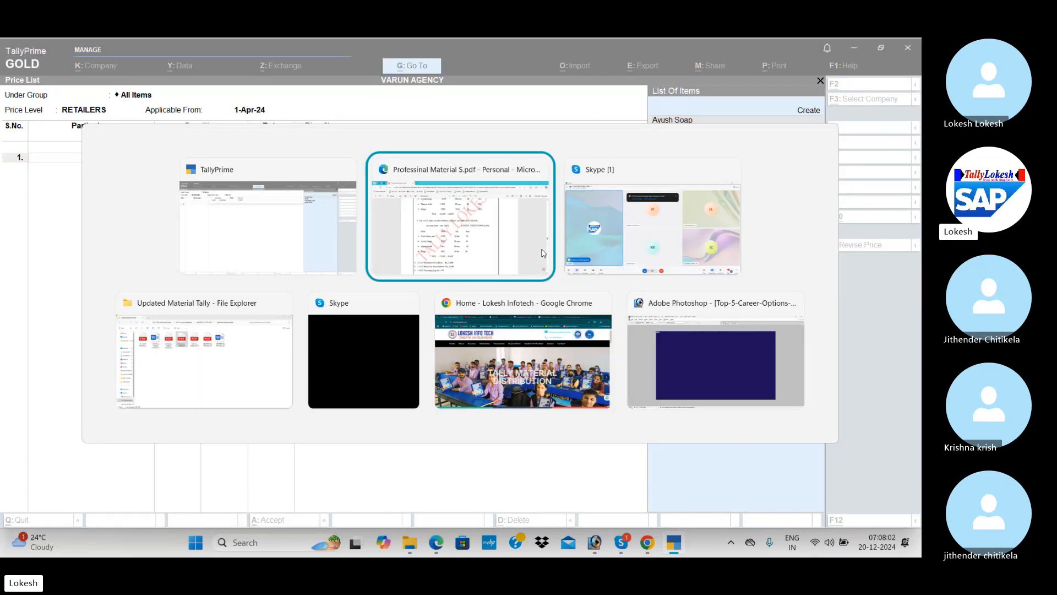
key(alt+Tab)
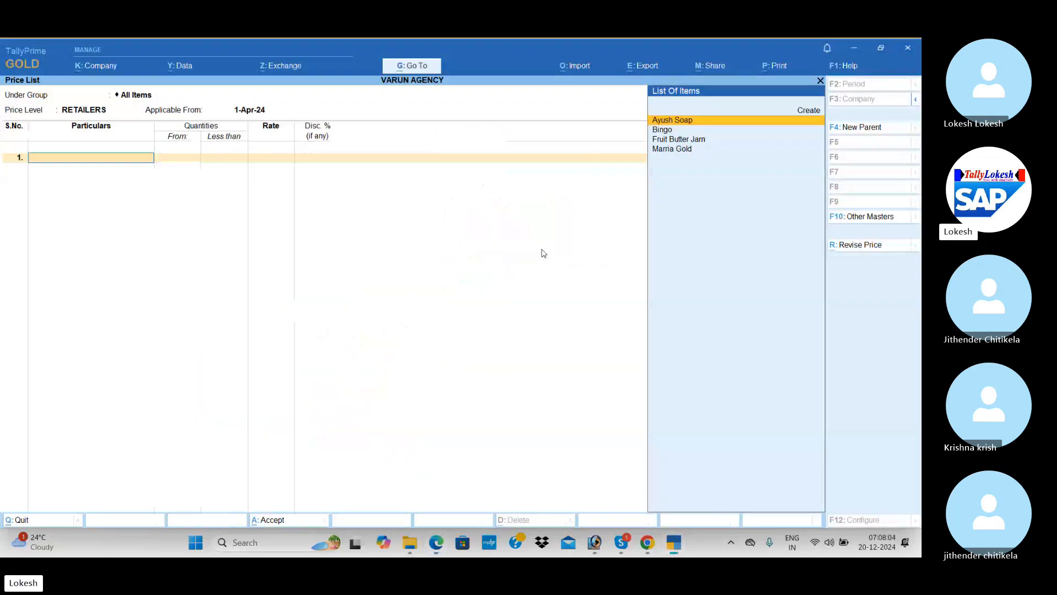
text(f)
key(Return)
key(alt+Tab)
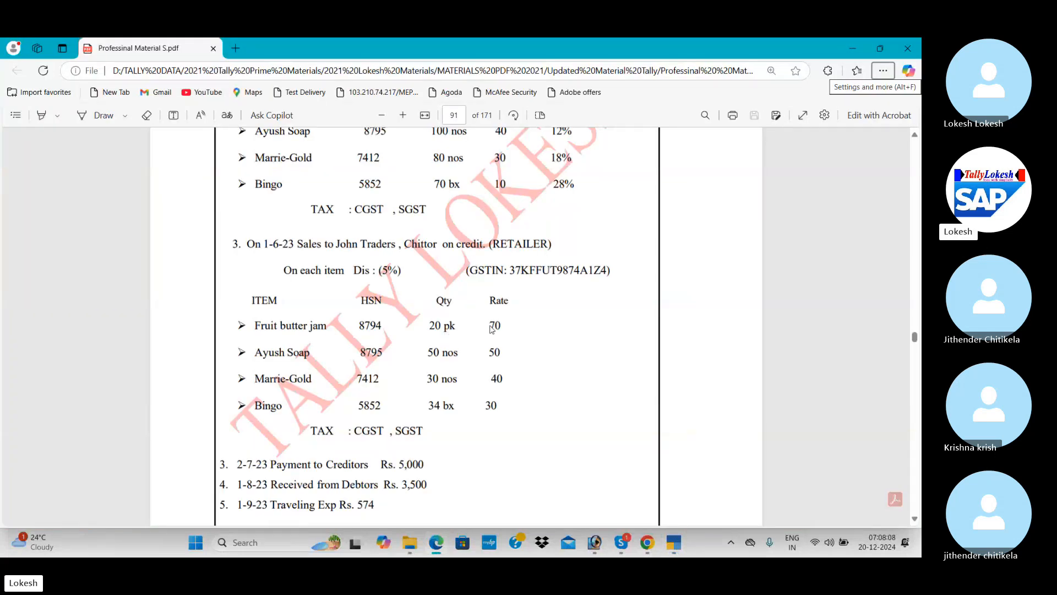
key(alt+Tab)
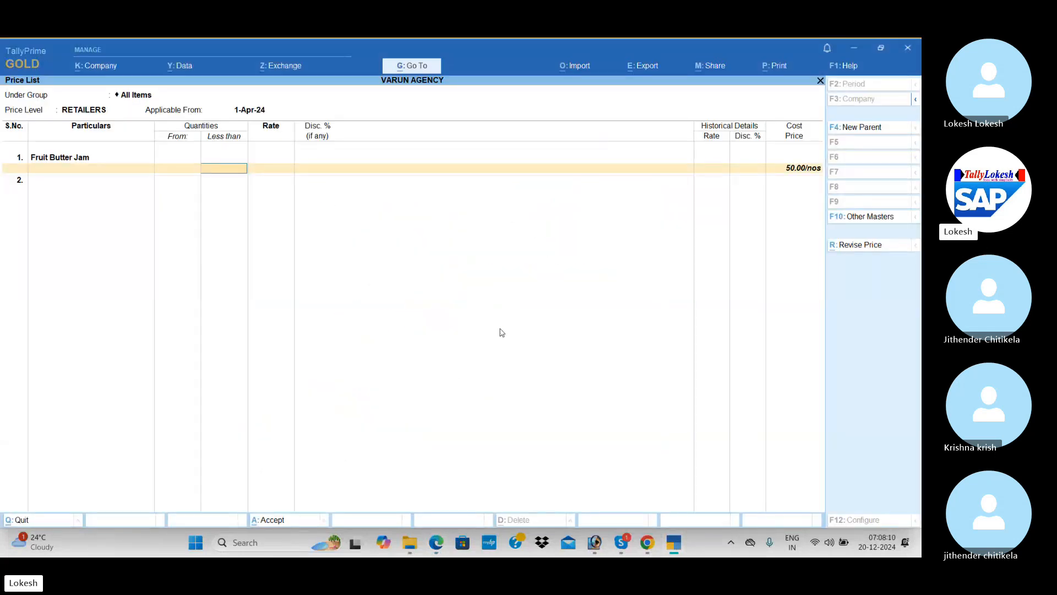
Price Fruit Butter Jam at 70 per nos with a 5% discount for quantities less than 20 nos, with no further slab.
text(20)
key(Return)
text(70)
key(Return)
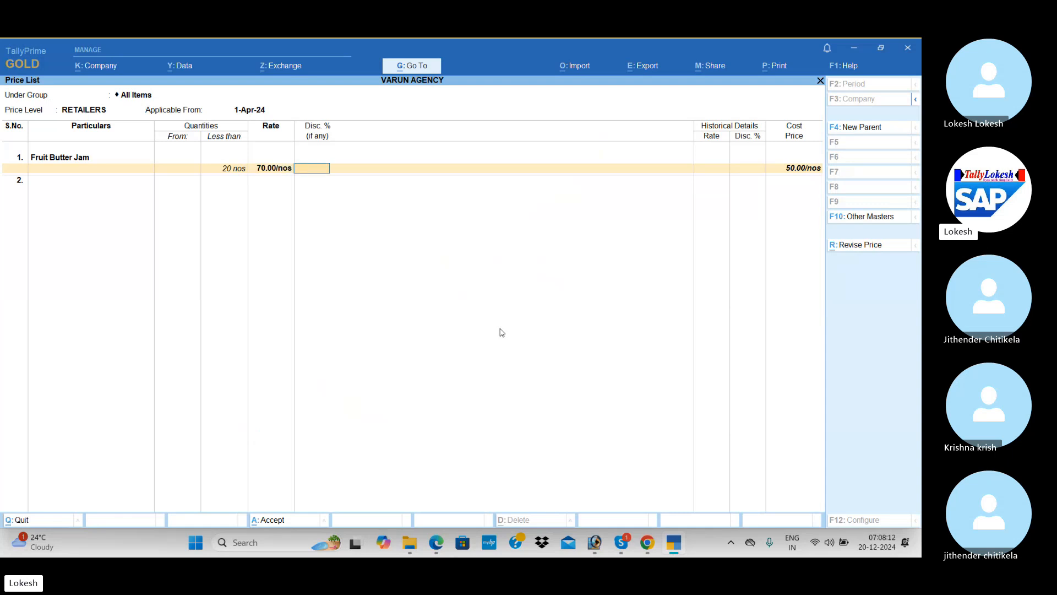
text(5)
key(Return)
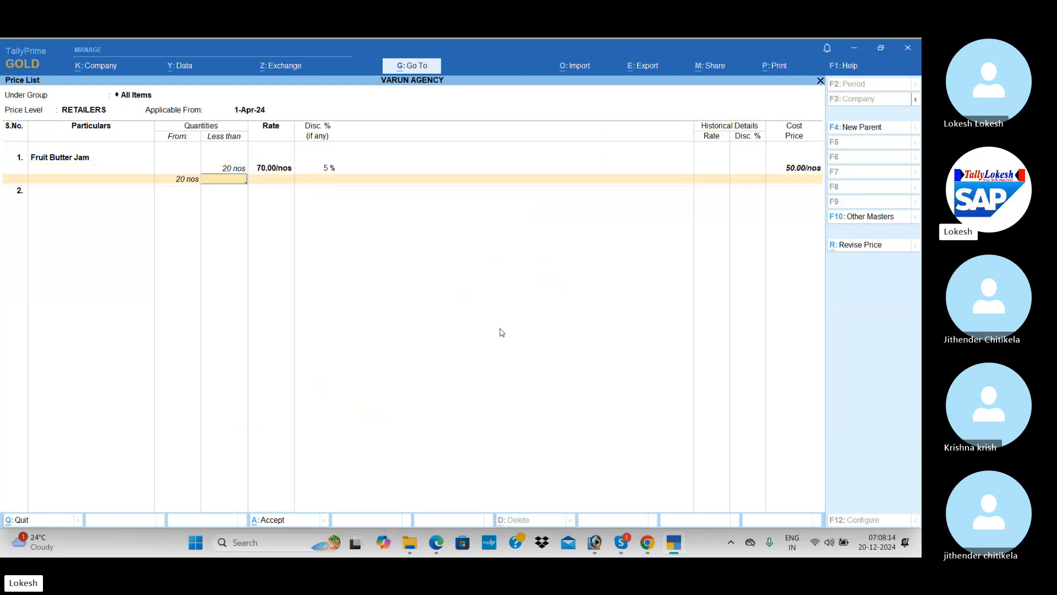
key(Return)
key(Return)
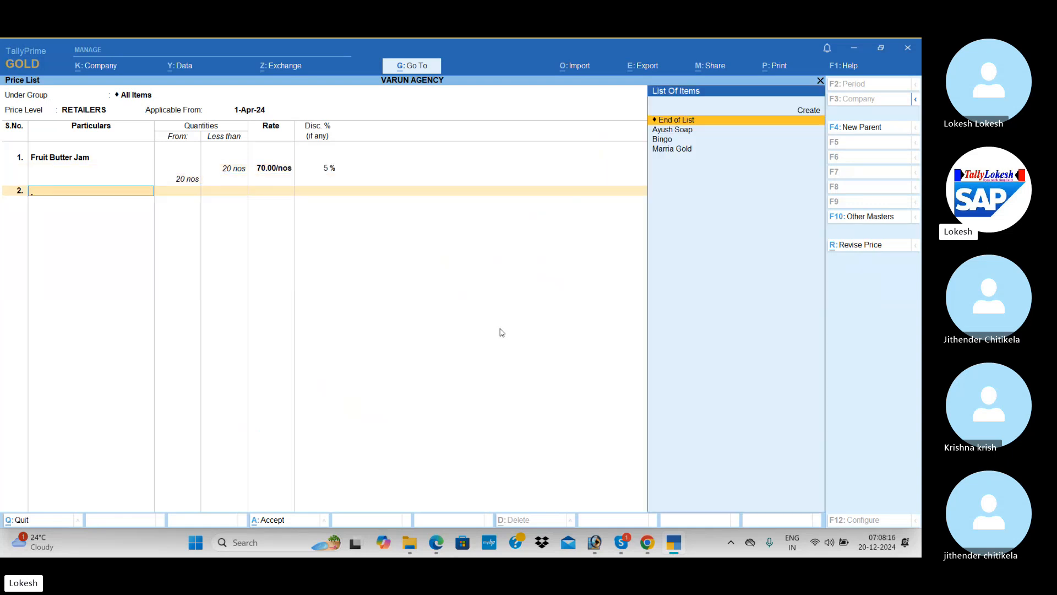
Add Ayush Soap using the PDF terms: less than 50 nos, rate 50, discount 5%, with no further slab.
text(a)
key(Return)
key(alt+Tab)
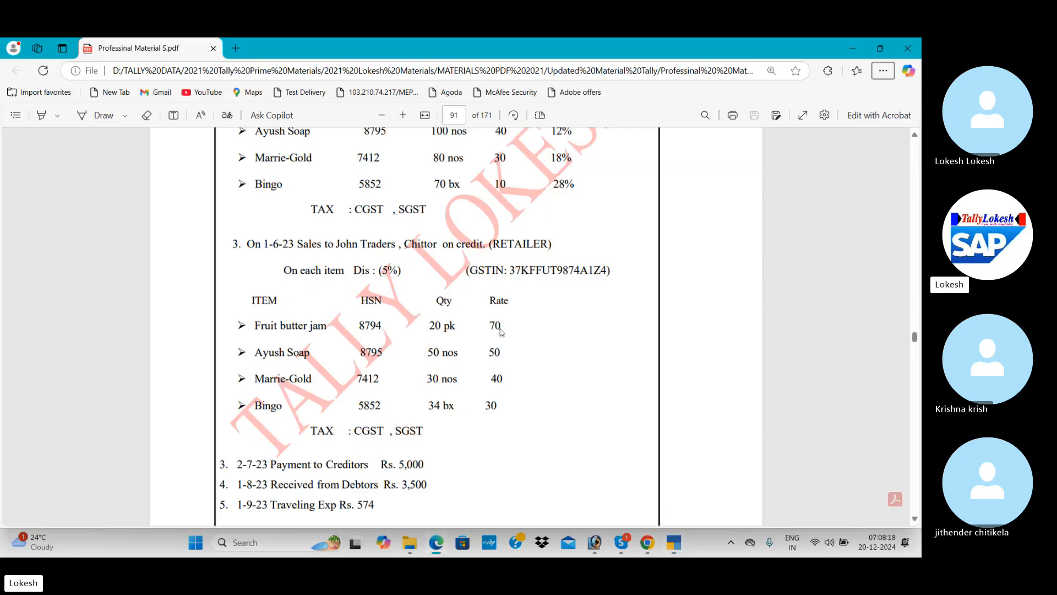
key(alt+Tab)
text(50)
key(Return)
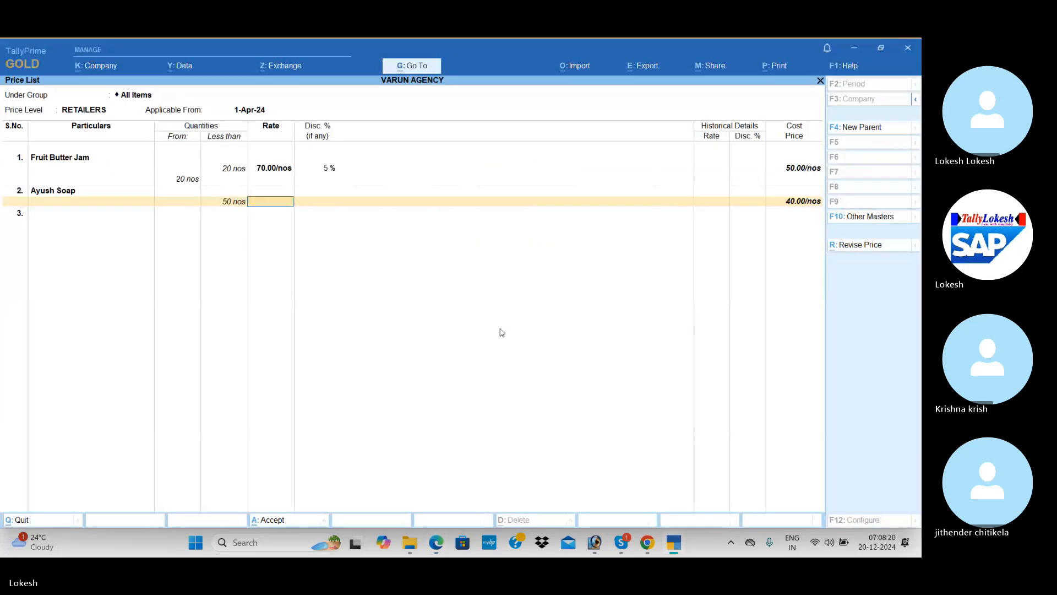
text(50)
key(Return)
key(Return)
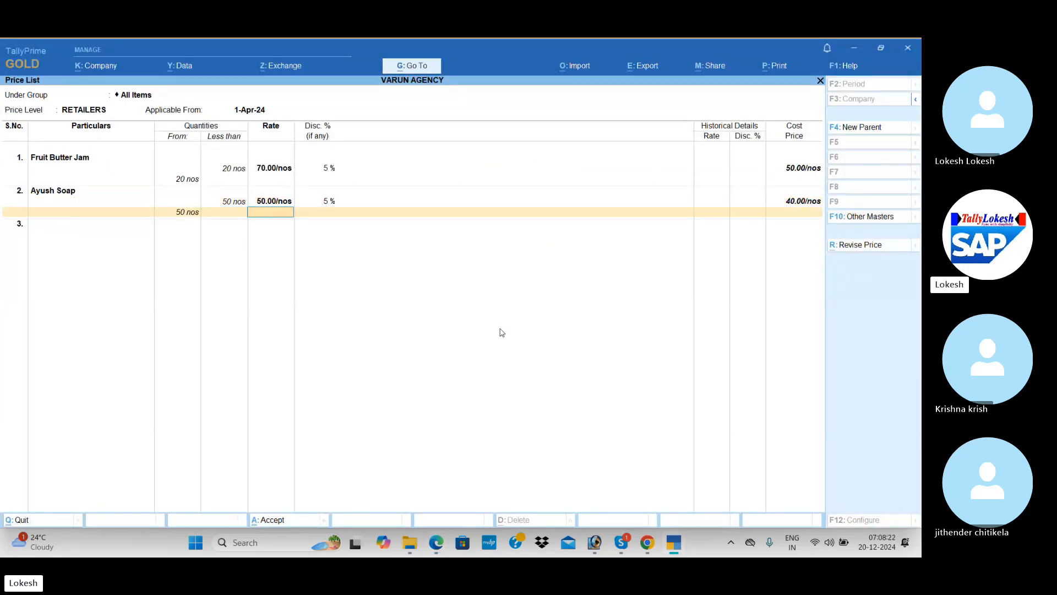
key(Return)
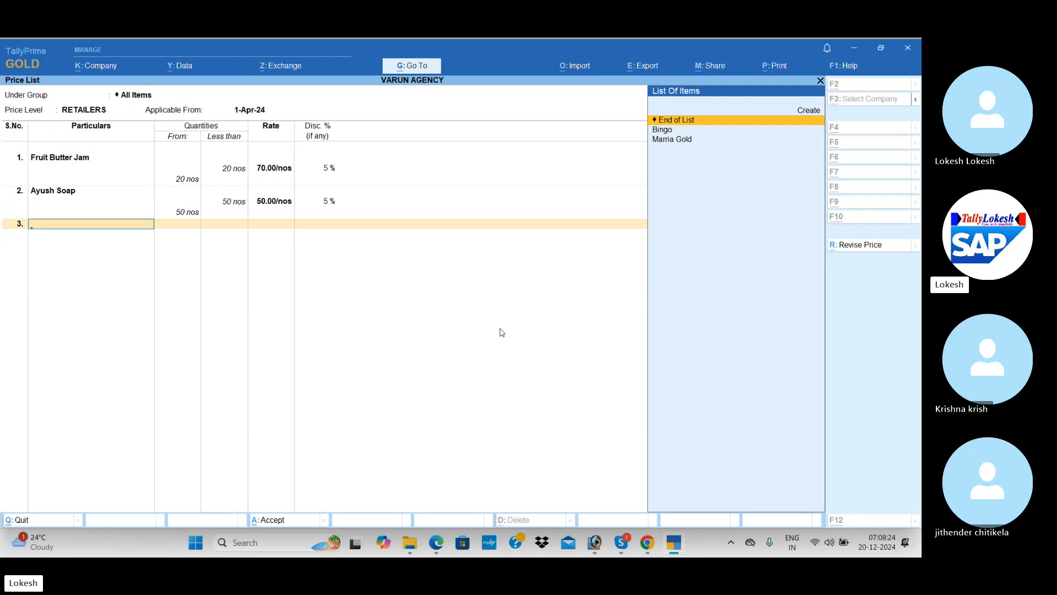
Add Marria Gold using the PDF terms: less than 30 nos, rate 40, discount 5%, with no further slab.
key(alt+Tab)
key(alt+Tab)
text(m)
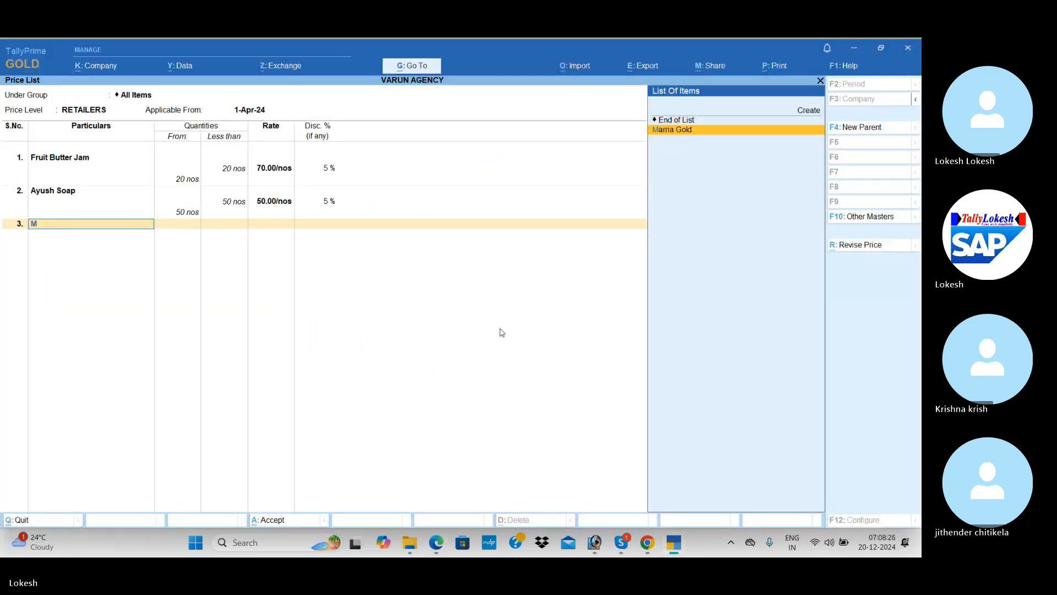
key(Return)
key(alt+Tab)
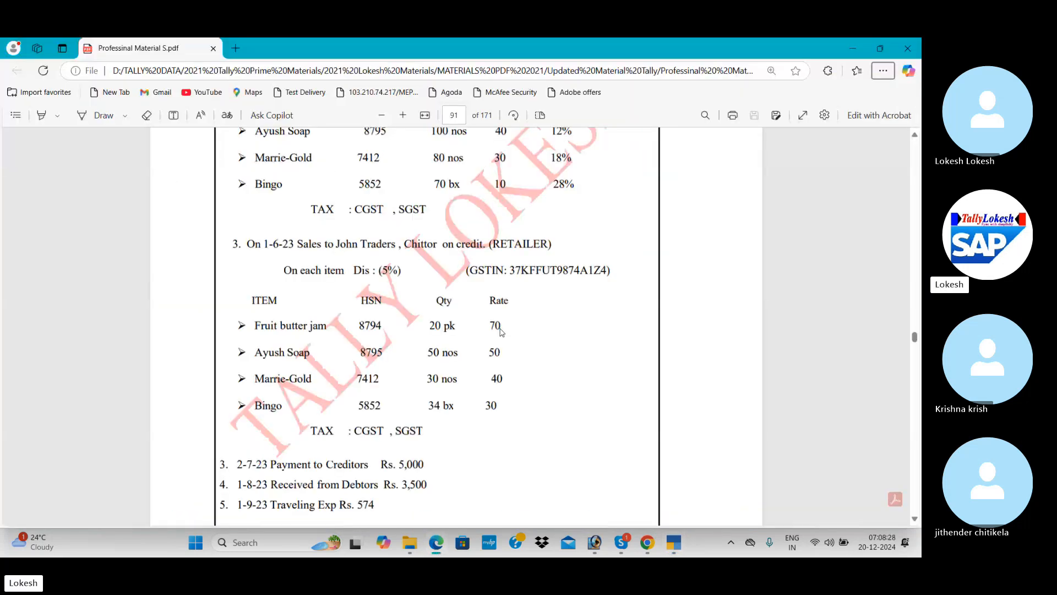
key(alt+Tab)
text(30)
key(Return)
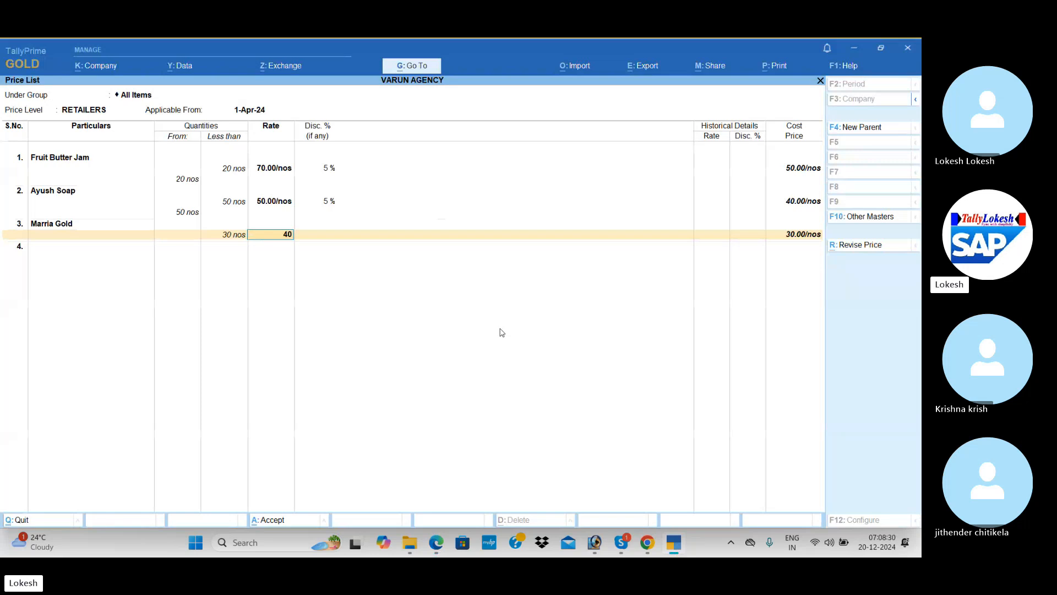
text(40)
key(Return)
text(5)
key(Return)
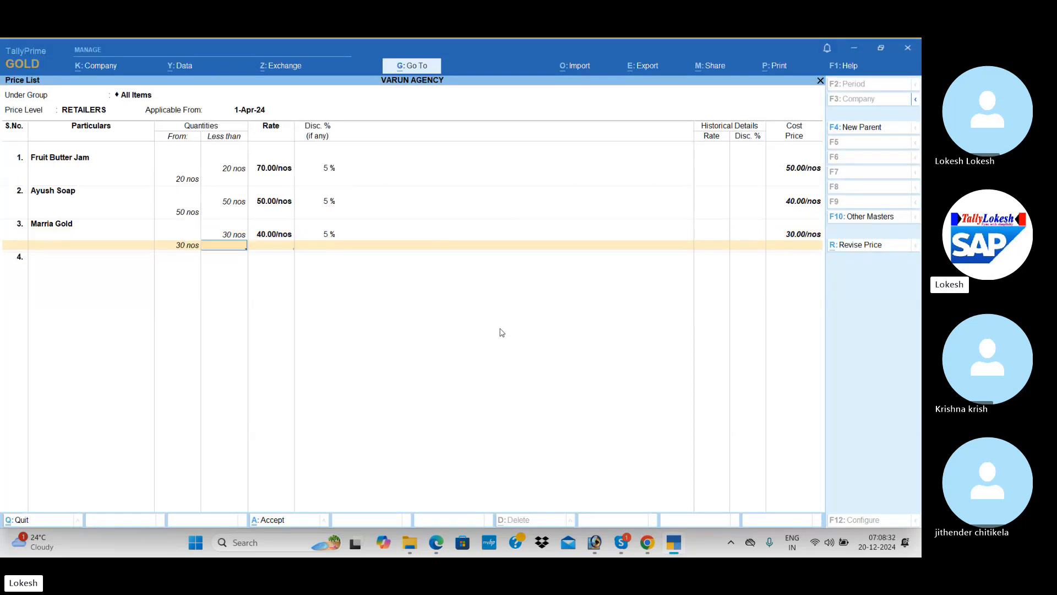
key(Return)
Add Bingo using the PDF terms: less than 34 nos, rate 30, discount 5%, with no further slab.
key(Down)
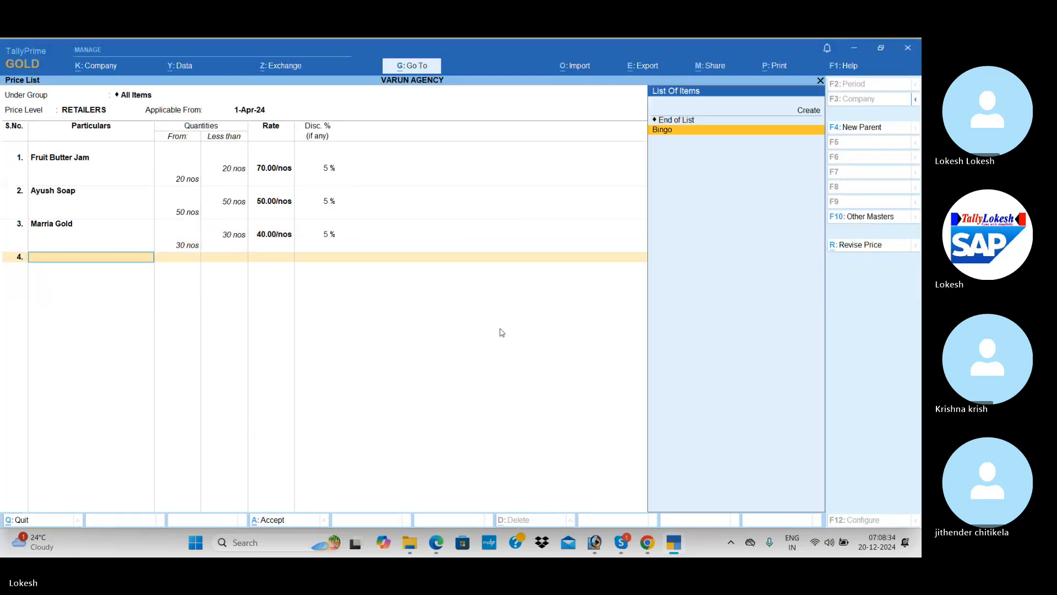
key(Return)
key(alt+Tab)
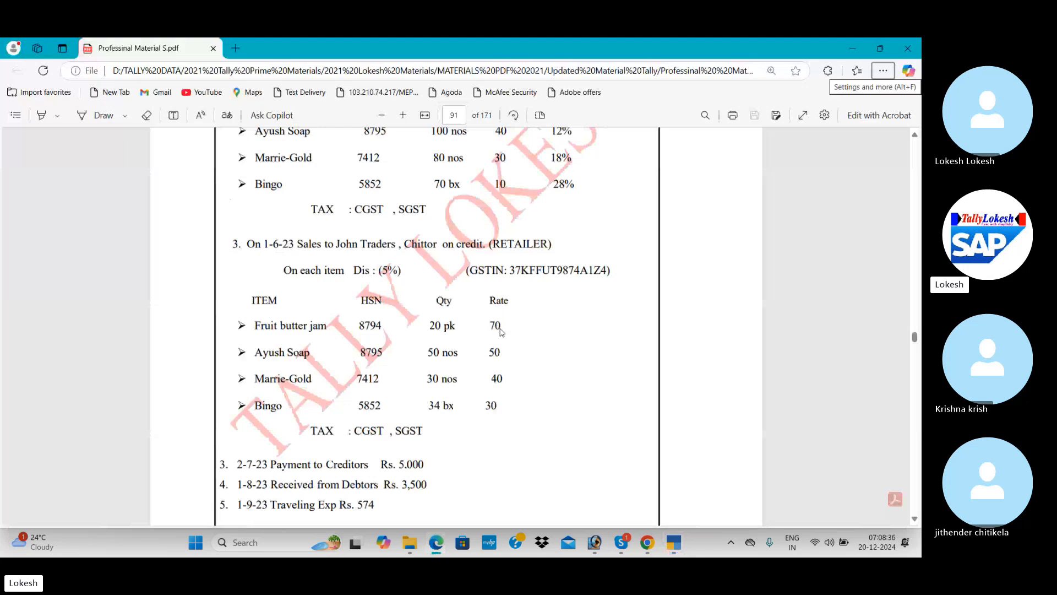
key(alt+Tab)
text(34)
key(Return)
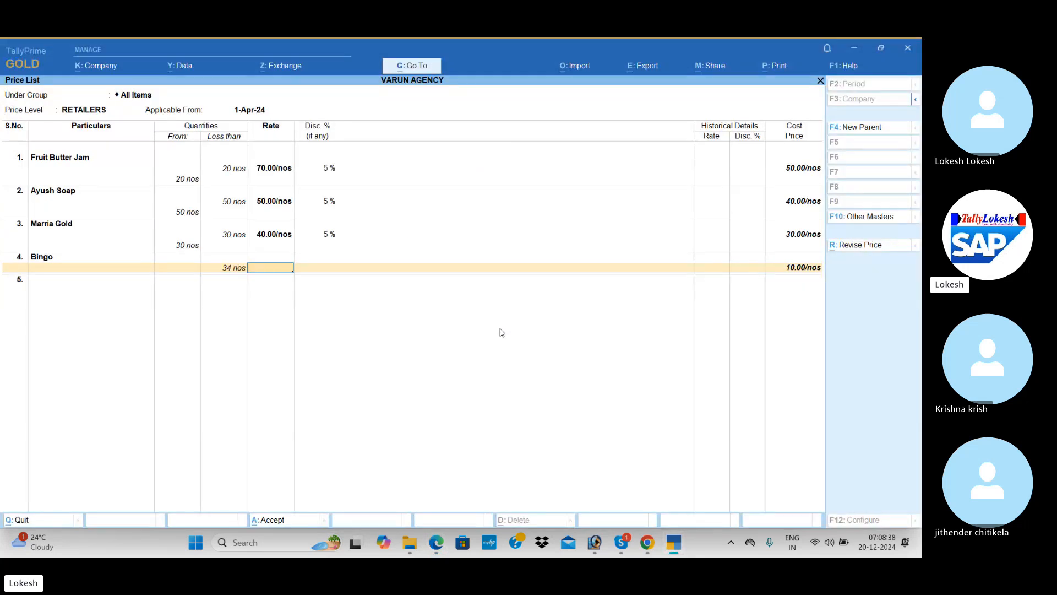
key(Return)
key(Return)
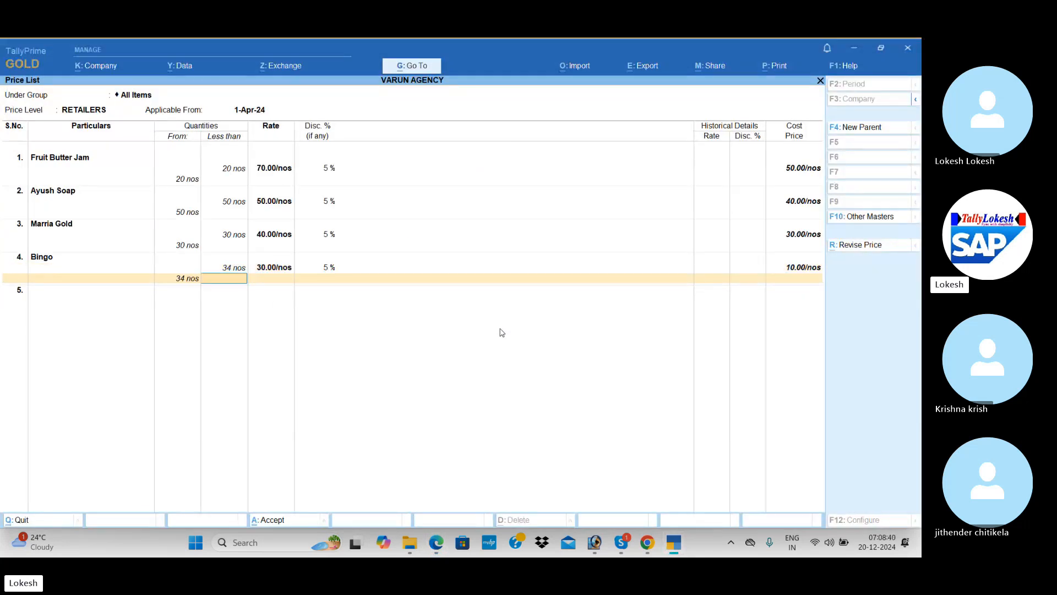
key(Return)
key(Return)
key(Return)
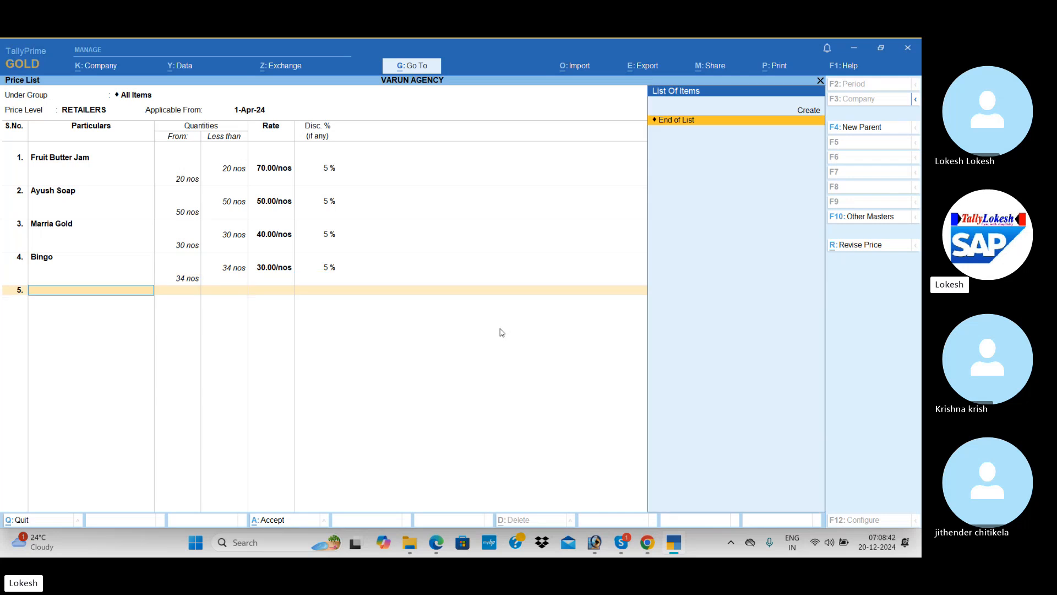
End the item list, save the RETAILERS price list and return to the Gateway of Tally.
key(Return)
key(Return)
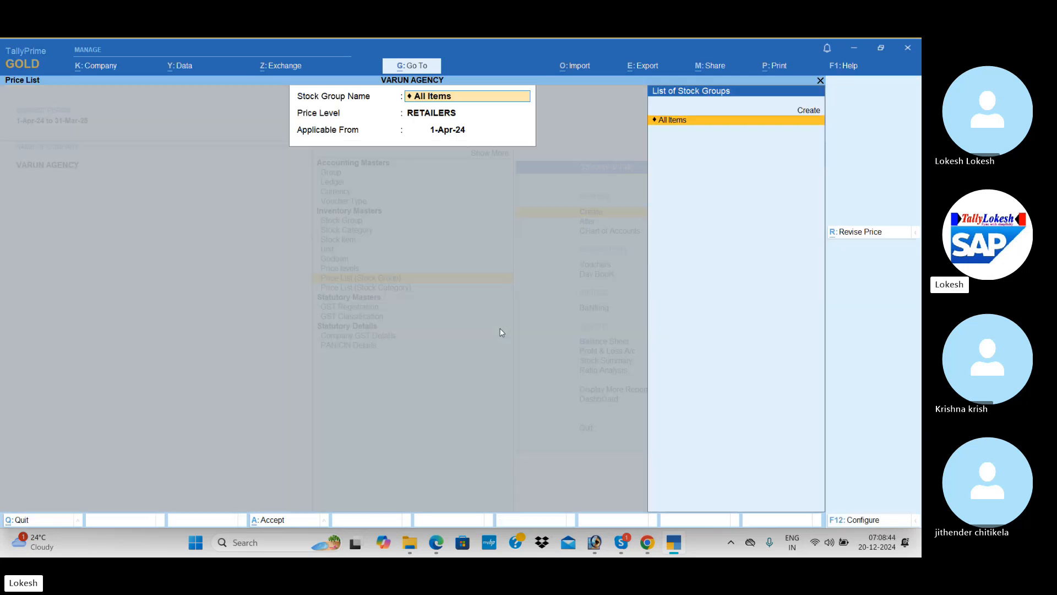
key(Escape)
key(Escape)
Start a new sales voucher dated 1-Apr-24.
key(Down)
key(Down)
key(Down)
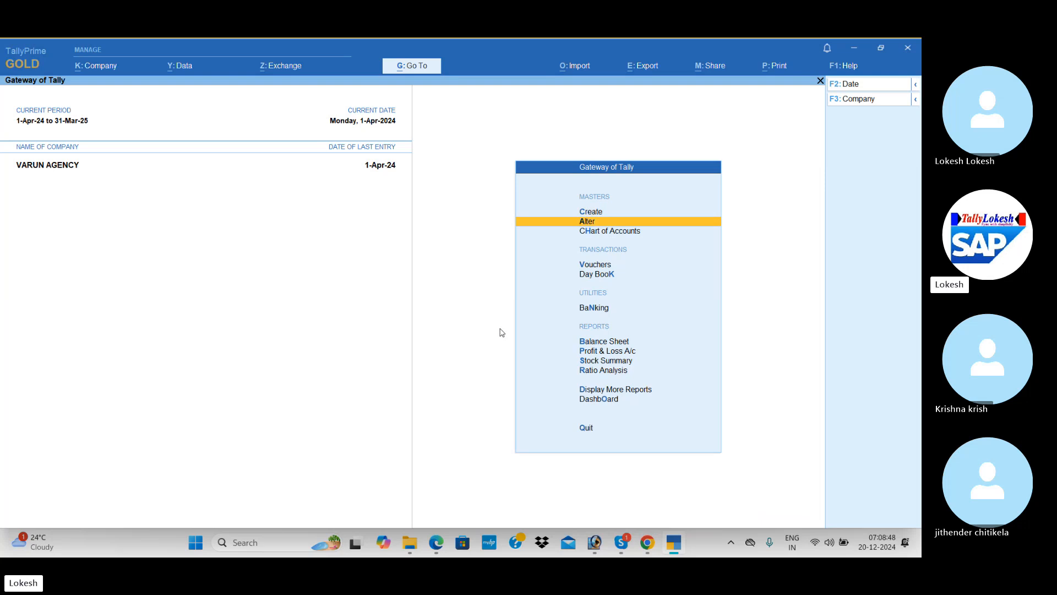
key(Return)
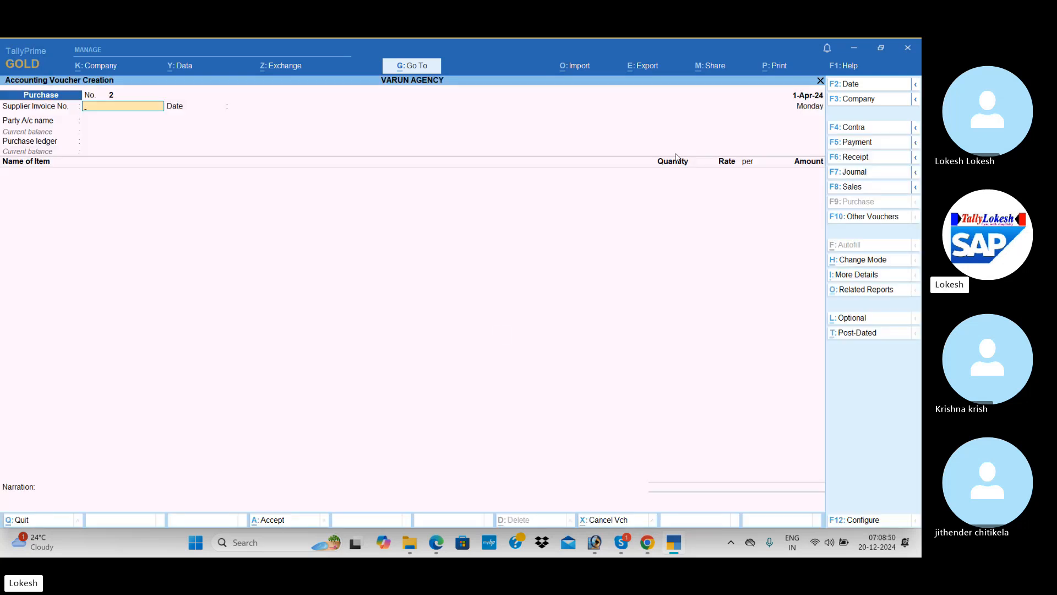
click(852, 187)
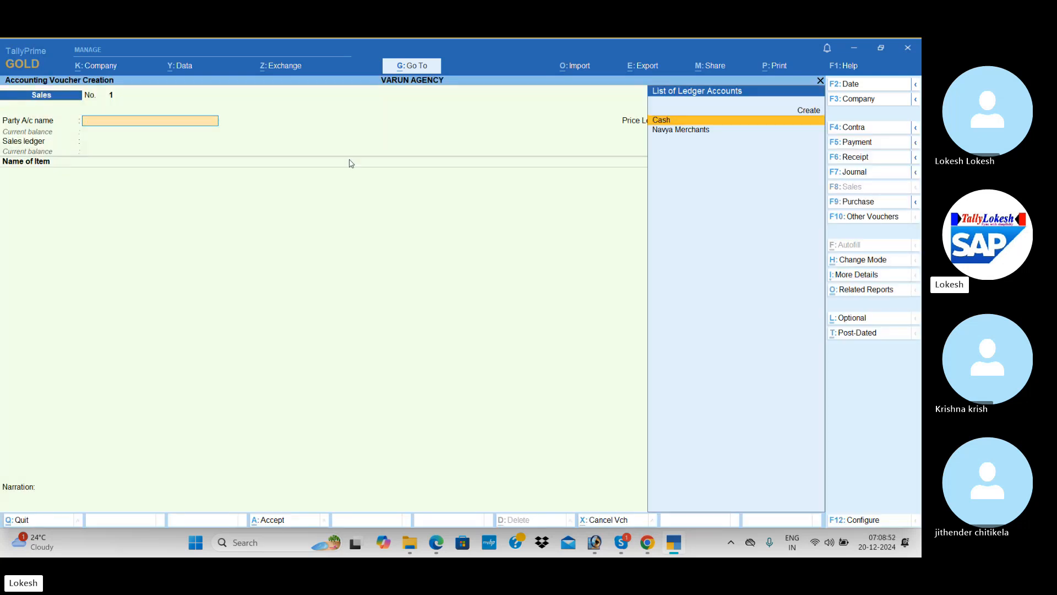
Enable the discount column in invoices in the company features and save the setting.
click(104, 67)
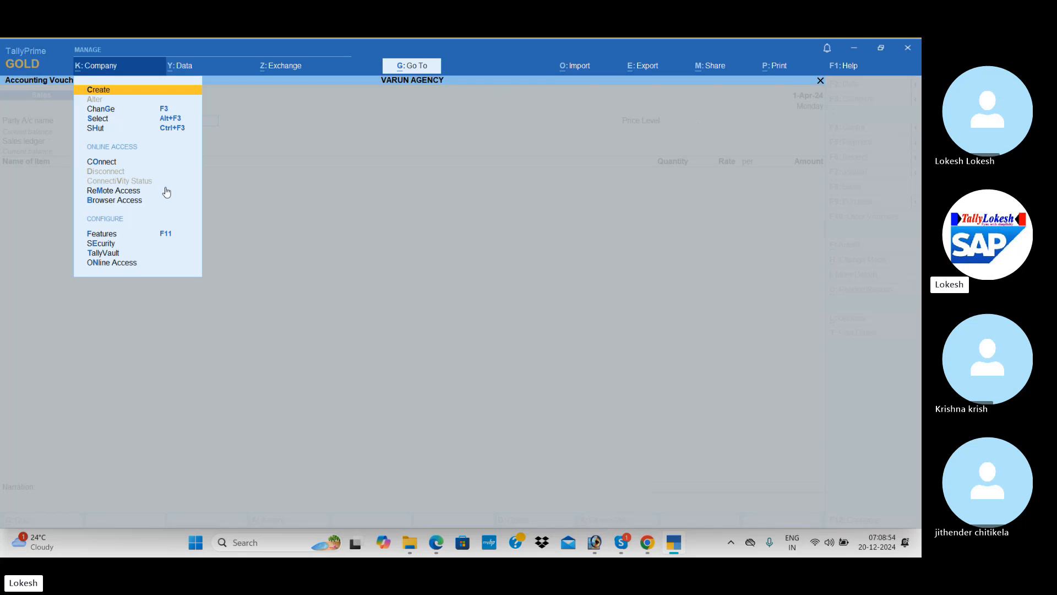
click(149, 234)
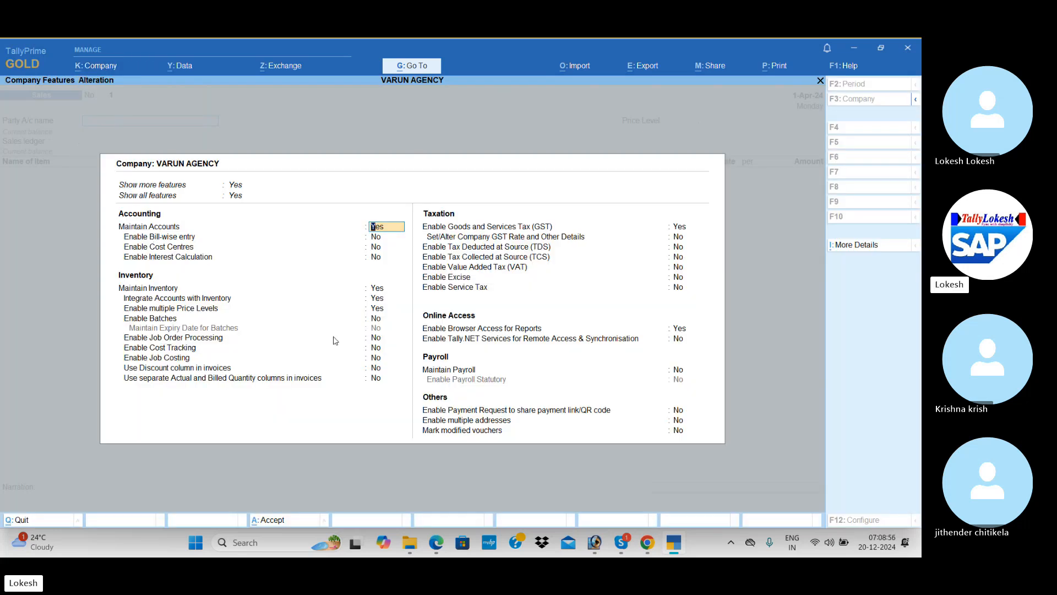
click(376, 370)
text(y)
key(Return)
key(ctrl+a)
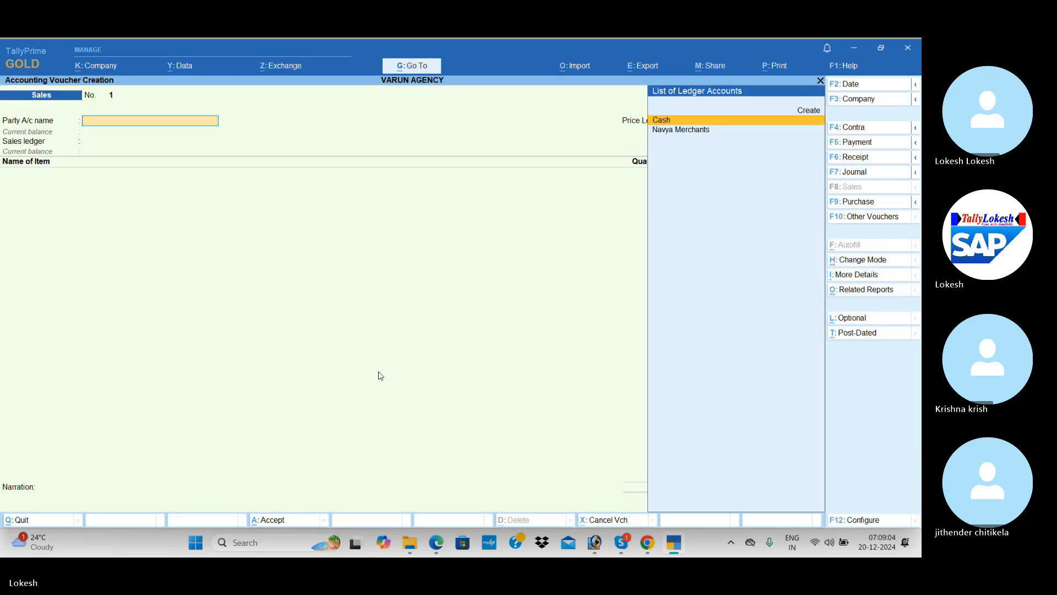
Start a new party ledger from the sales voucher and name it Jhon Traders, following sale 3 in the PDF.
key(alt+c)
key(alt+Tab)
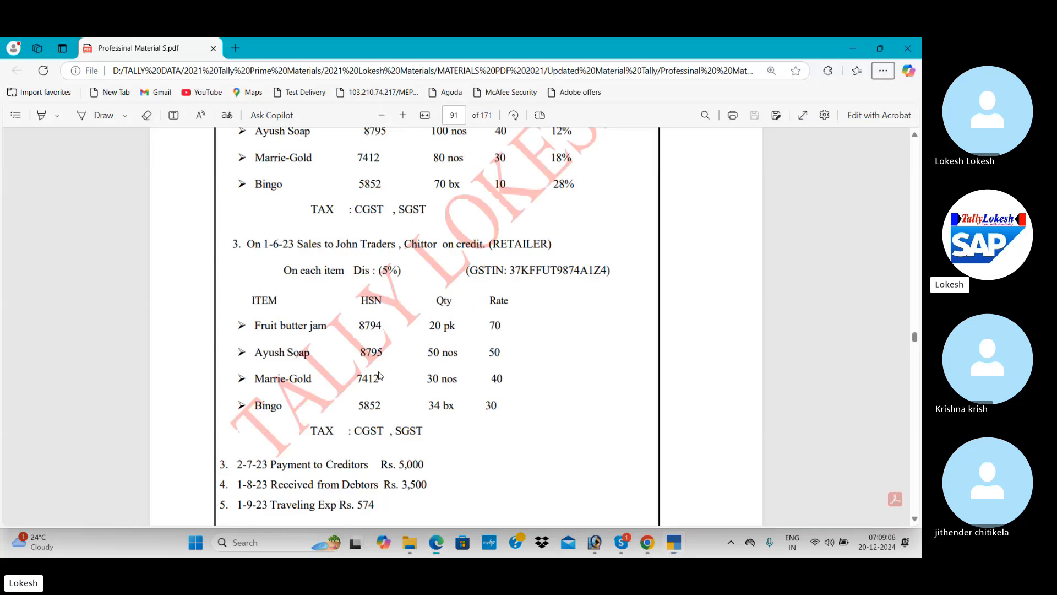
key(alt+Tab)
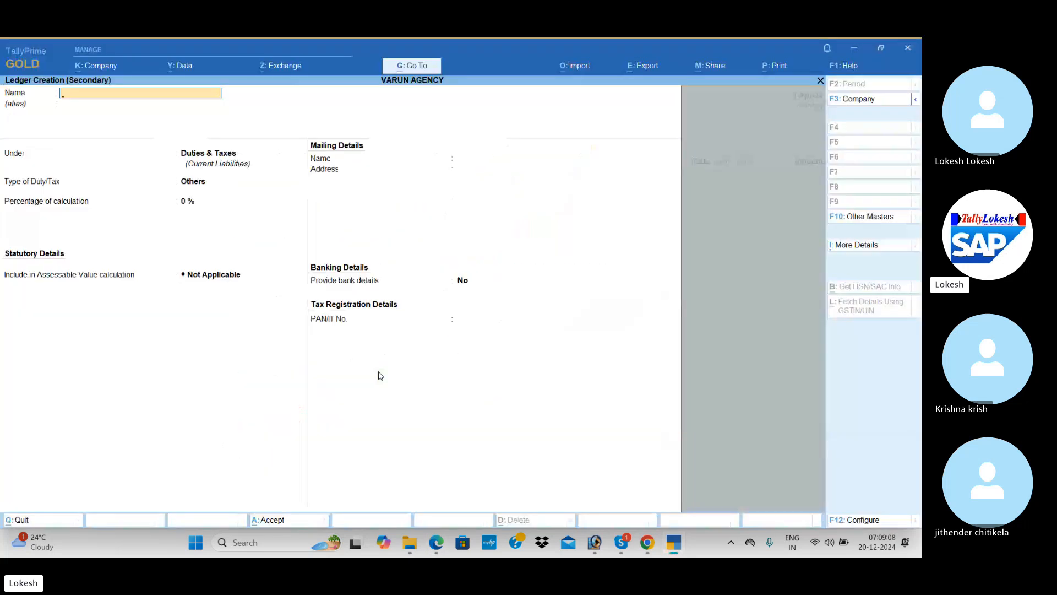
text(JHON)
key(BackSpace)
key(BackSpace)
key(BackSpace)
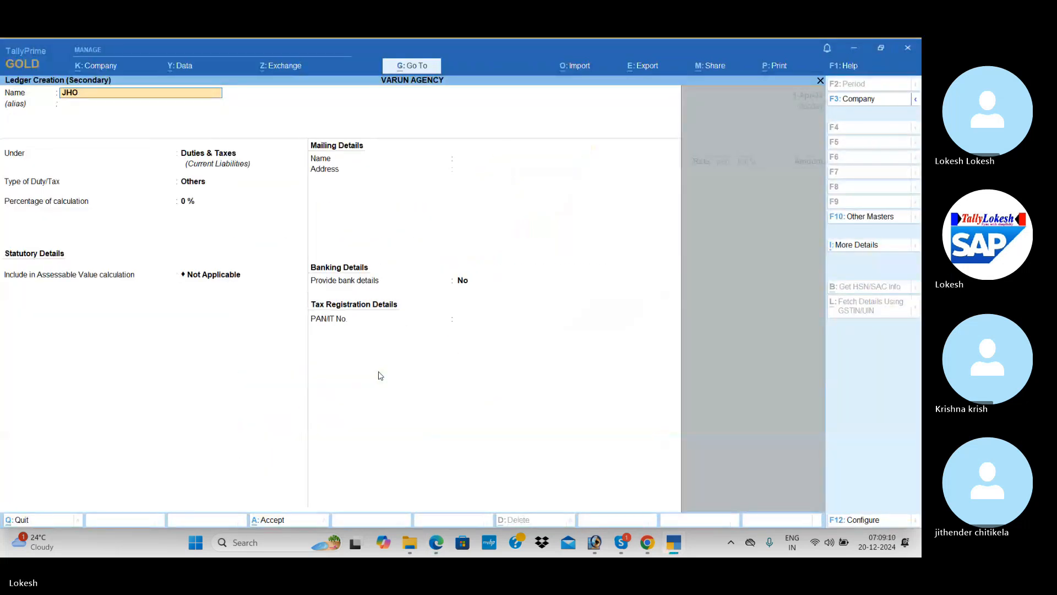
text(hon Traders)
key(Return)
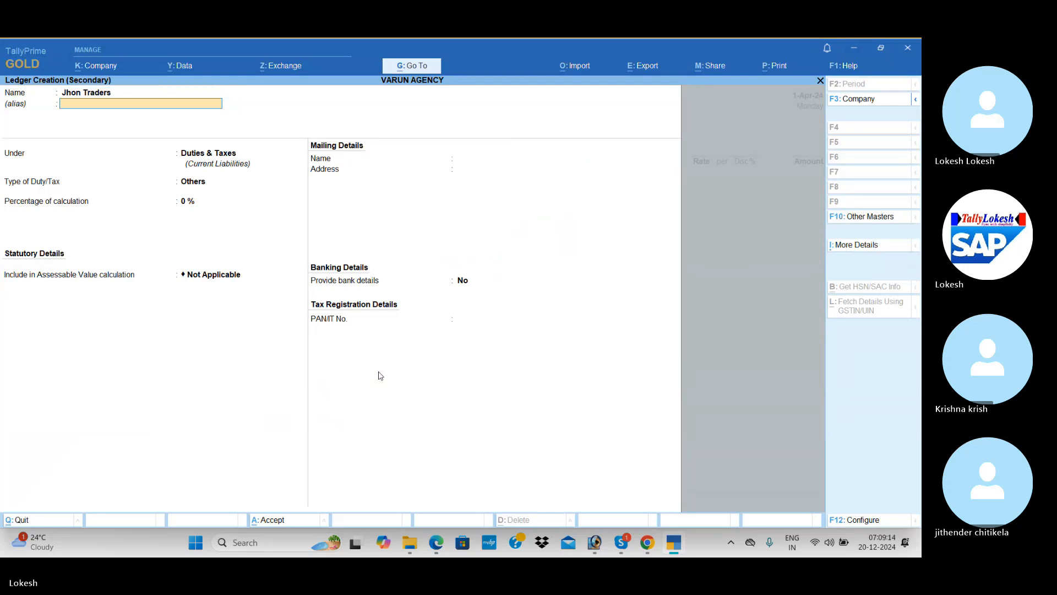
Group the Jhon Traders ledger under Sundry Debtors, keep the default mailing and tax details, and save it.
key(Return)
text(Sun)
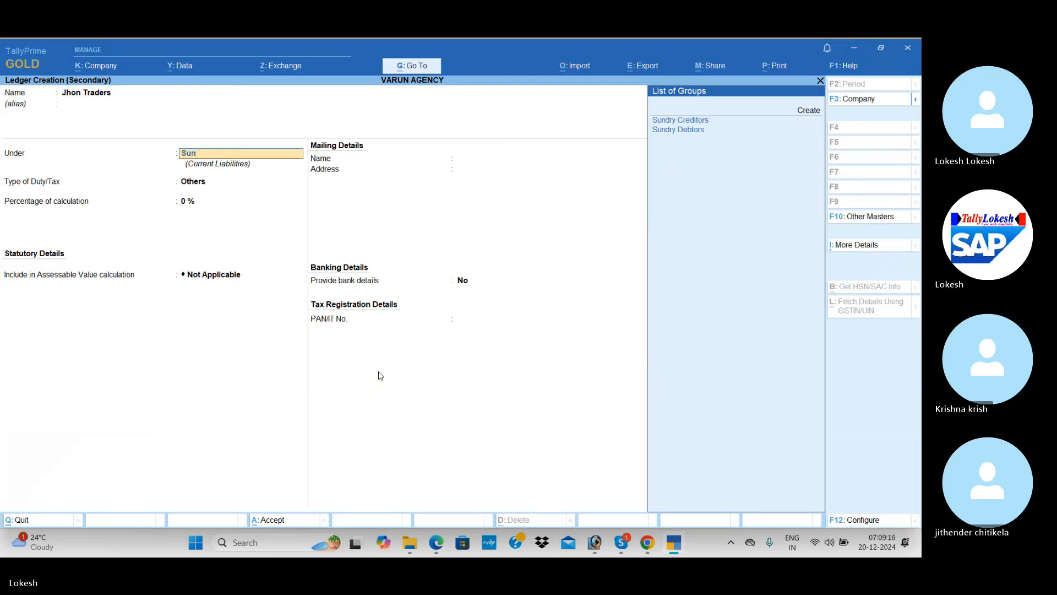
key(Return)
key(shift+Tab)
key(Down)
key(Return)
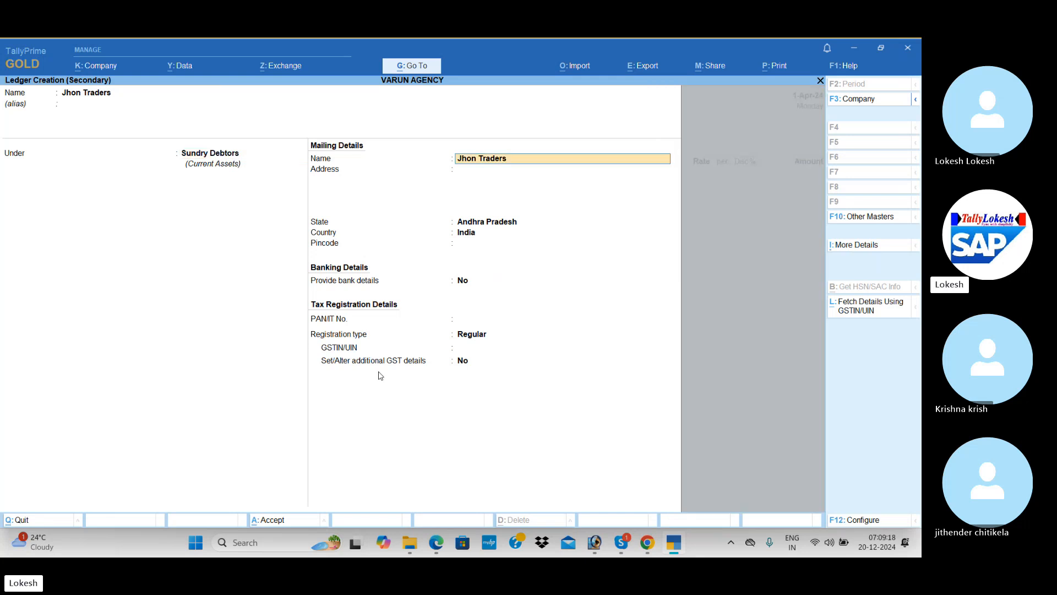
key(Return)
key(Return)
key(Return)
key(Return)
key(Return)
key(Return)
key(Return)
key(Return)
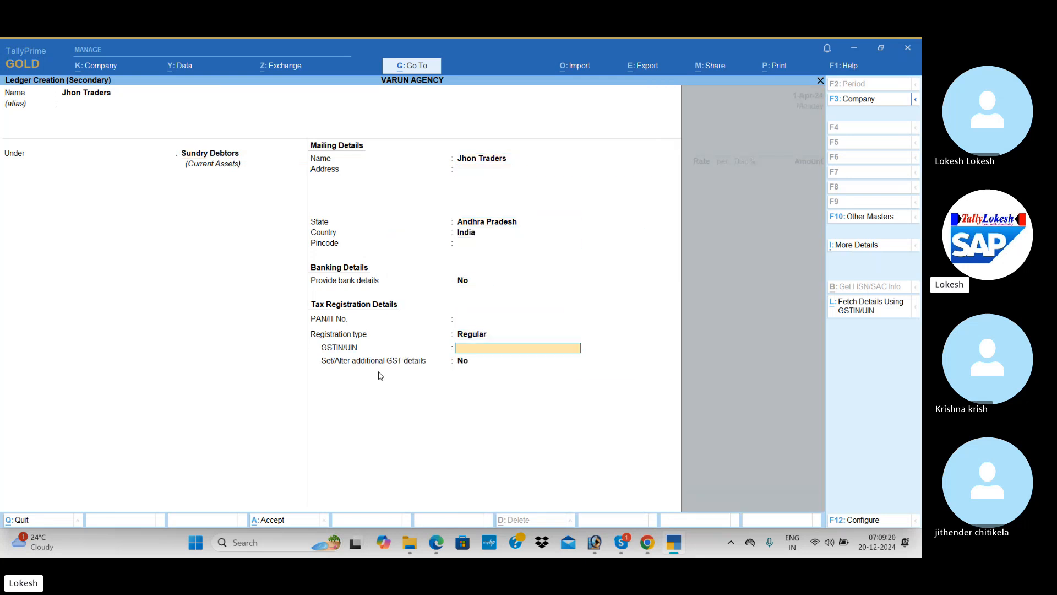
key(Return)
key(Return)
key(Return)
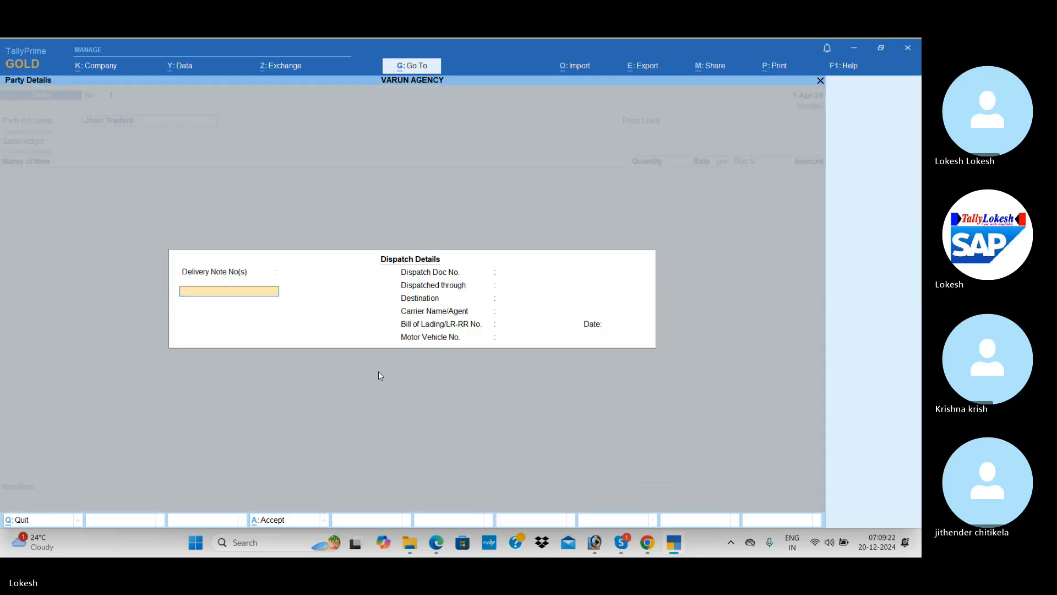
Accept the blank dispatch details and set the sales voucher's price level to RETAILERS.
key(ctrl+a)
key(Down)
key(Down)
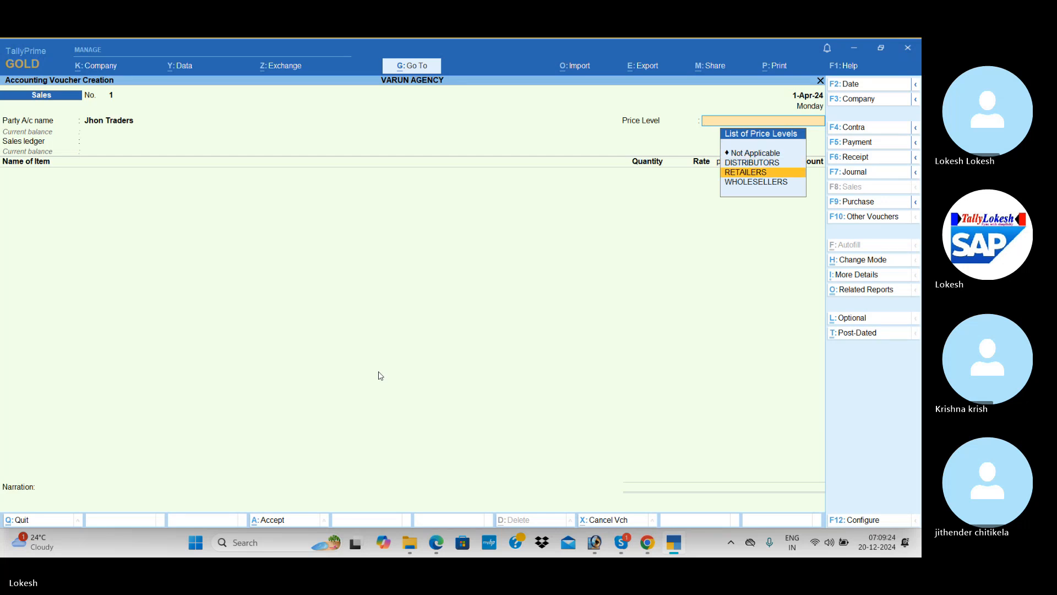
key(Return)
Create the sales ledger named Sales under Sales Accounts with GST applicable and Goods as the type of supply.
key(alt+c)
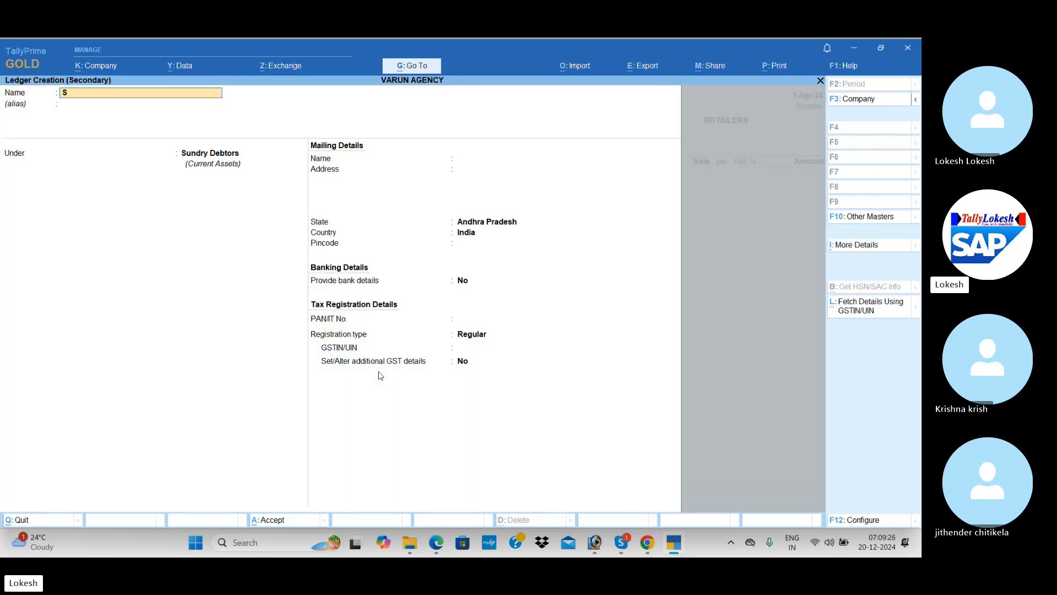
text(Sales)
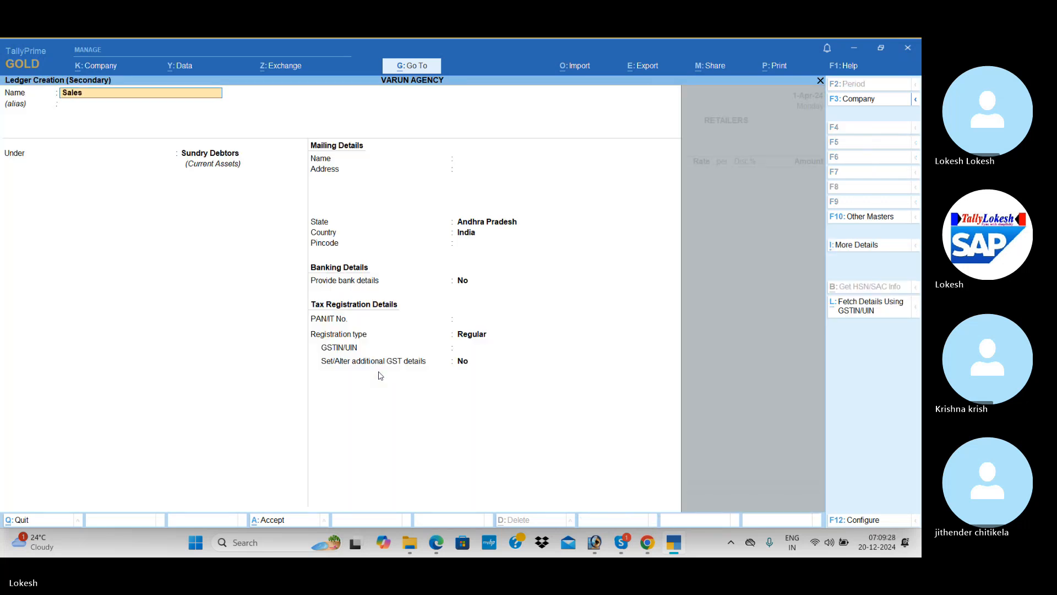
key(Return)
key(Return)
text(sa)
key(Return)
key(Return)
key(Return)
key(Return)
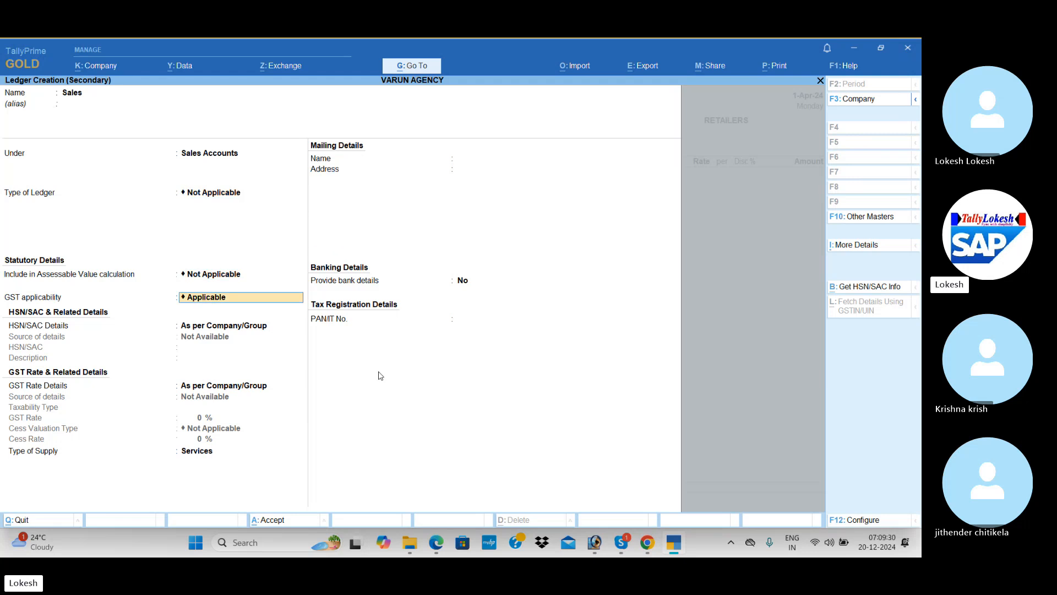
key(Up)
key(Return)
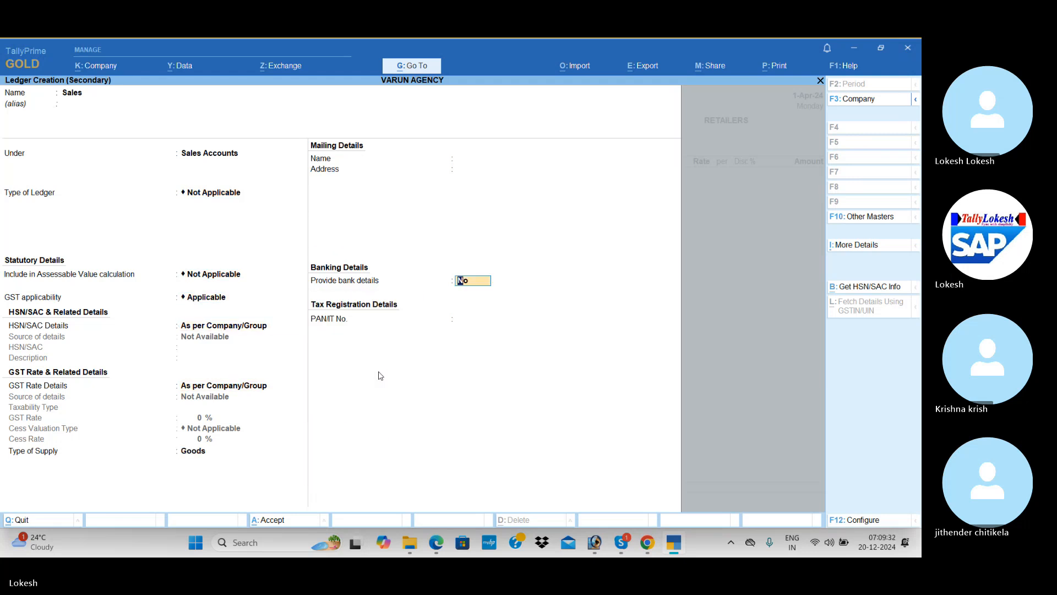
key(Return)
key(Return)
Add 20 nos of Fruit Butter Jam to the sales voucher, keeping the price list's rate of 70 and 5% discount.
key(alt+Tab)
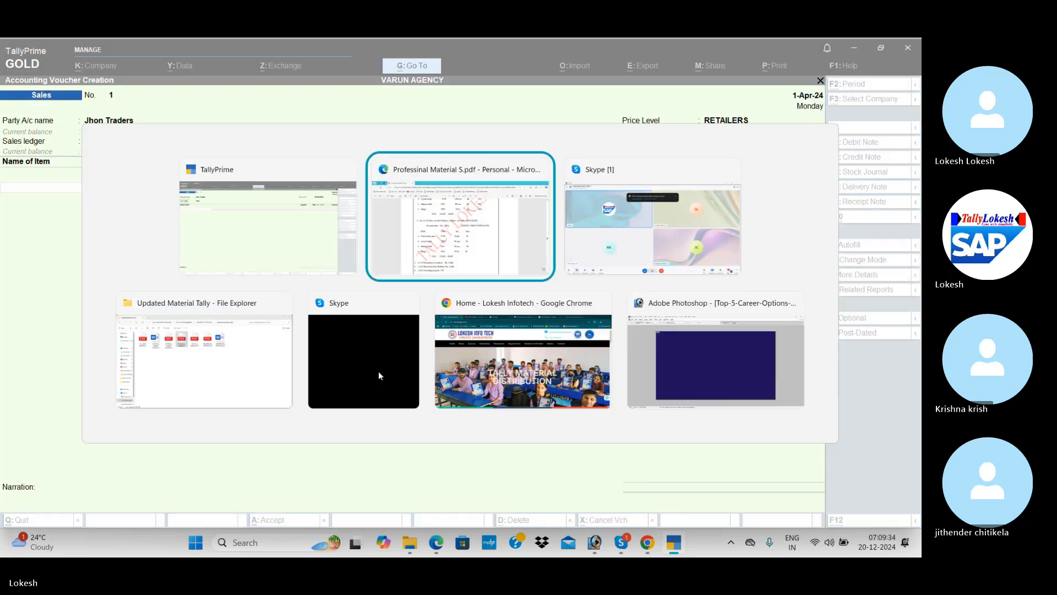
key(alt+Tab)
text(F)
key(Return)
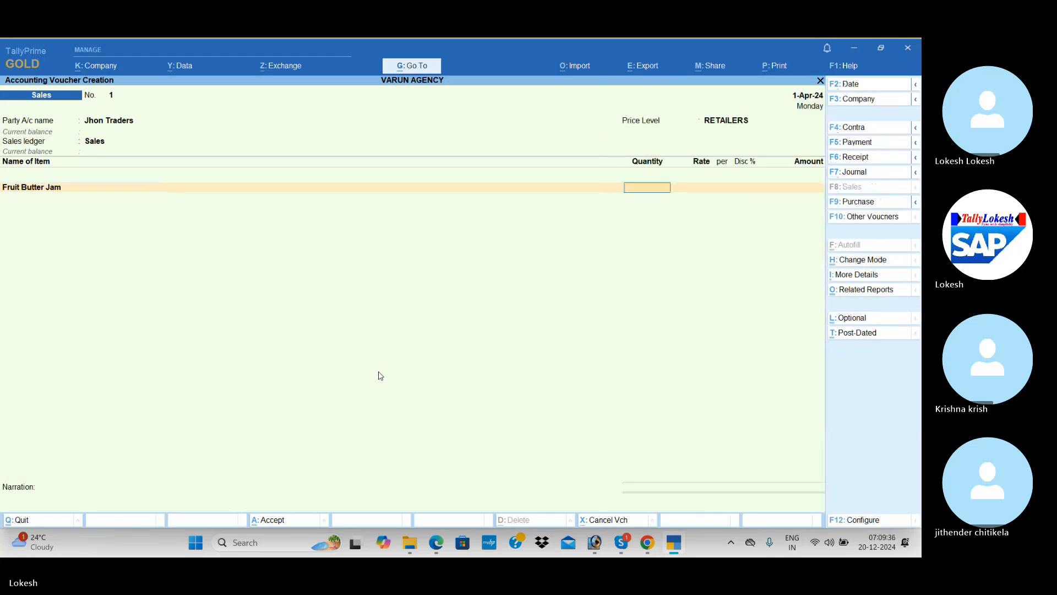
key(alt+Tab)
key(alt+Tab)
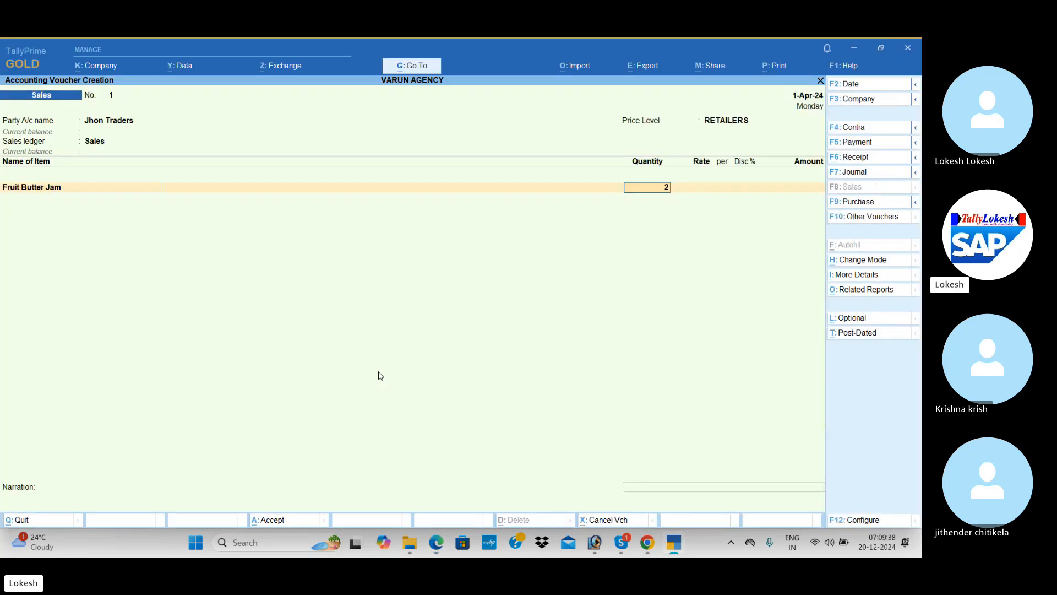
text(20)
key(Return)
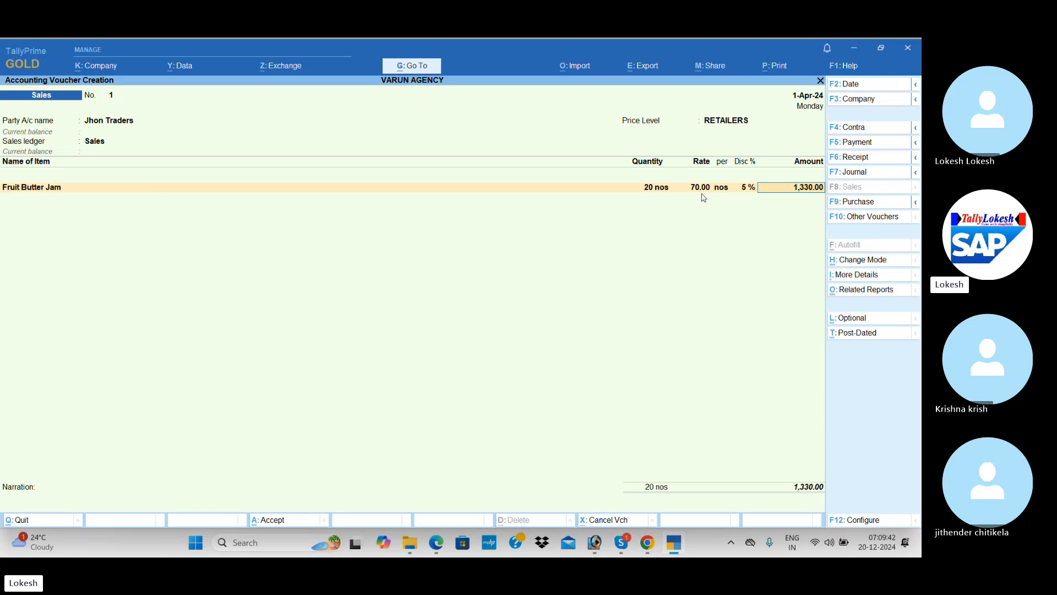
key(Return)
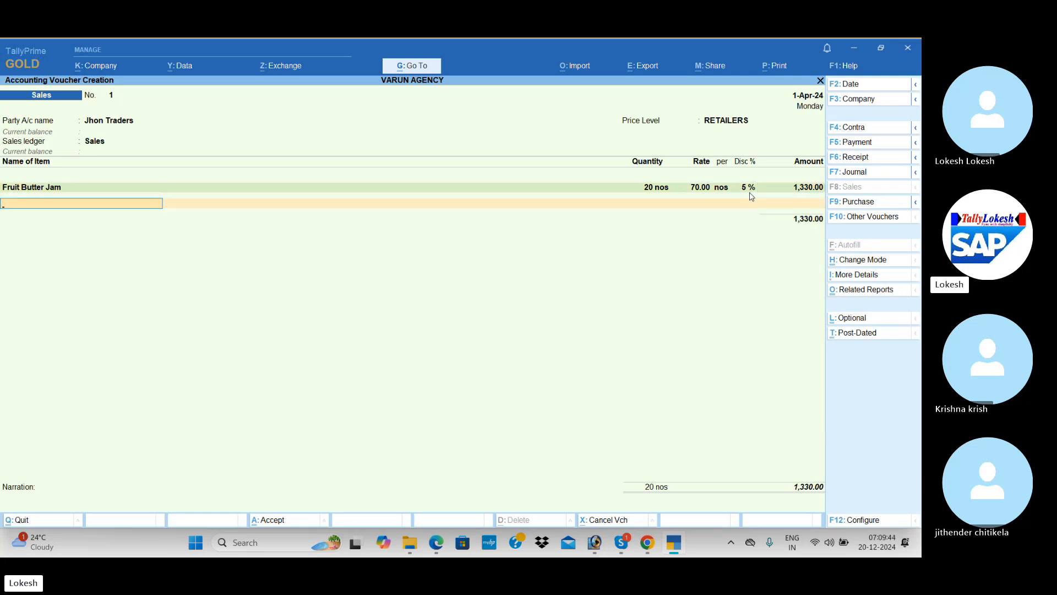
Add 50 nos of Ayush Soap to the sales voucher, keeping the price list's rate of 50 and 5% discount.
key(alt+Tab)
key(alt+Tab)
text(A)
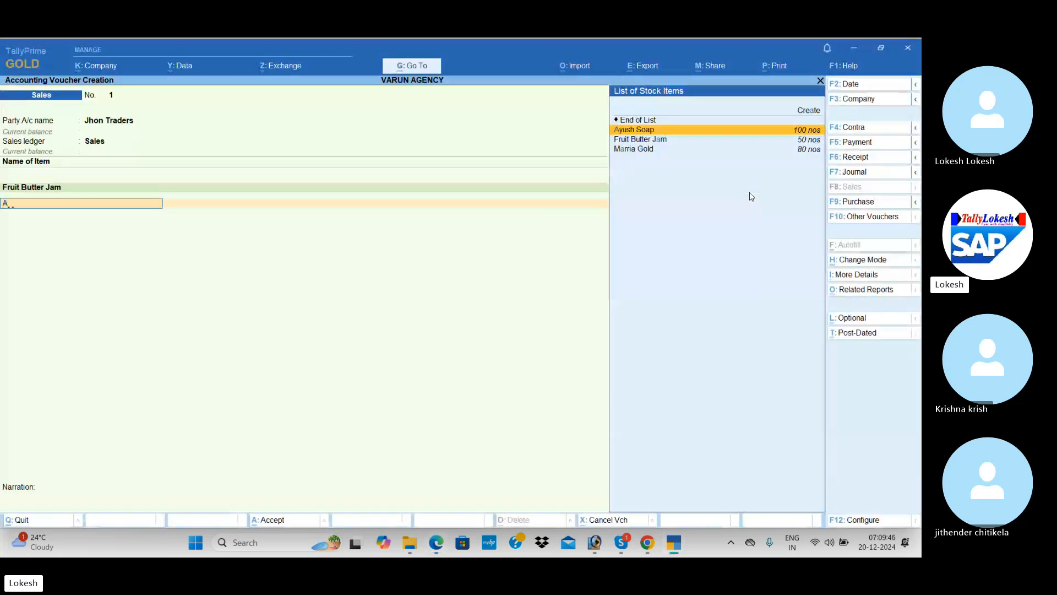
text(y)
key(Return)
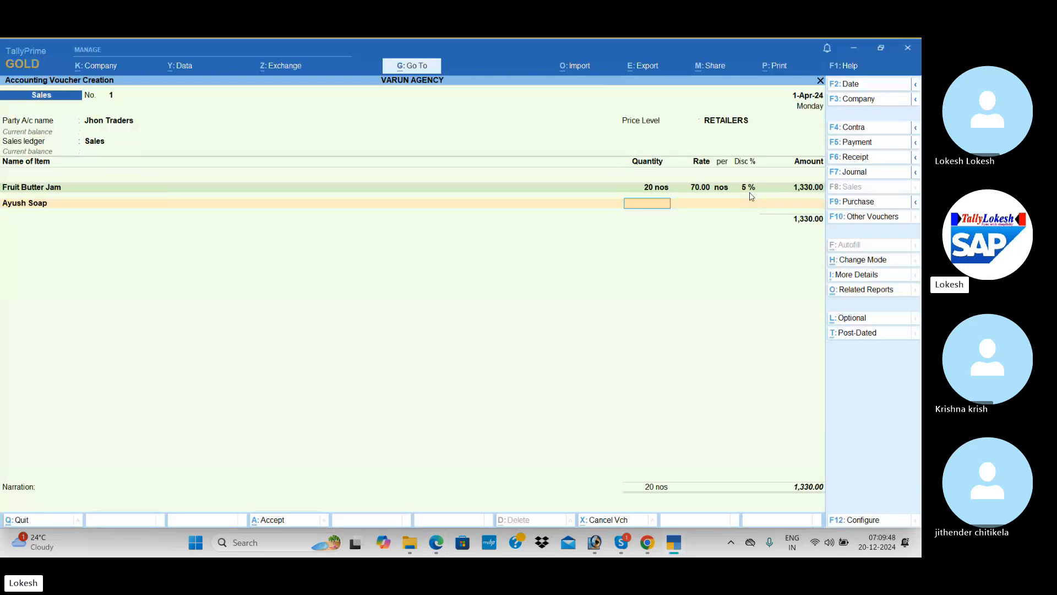
key(alt+Tab)
key(alt+Tab)
text(50)
key(Return)
key(Return)
key(Return)
key(Return)
key(Return)
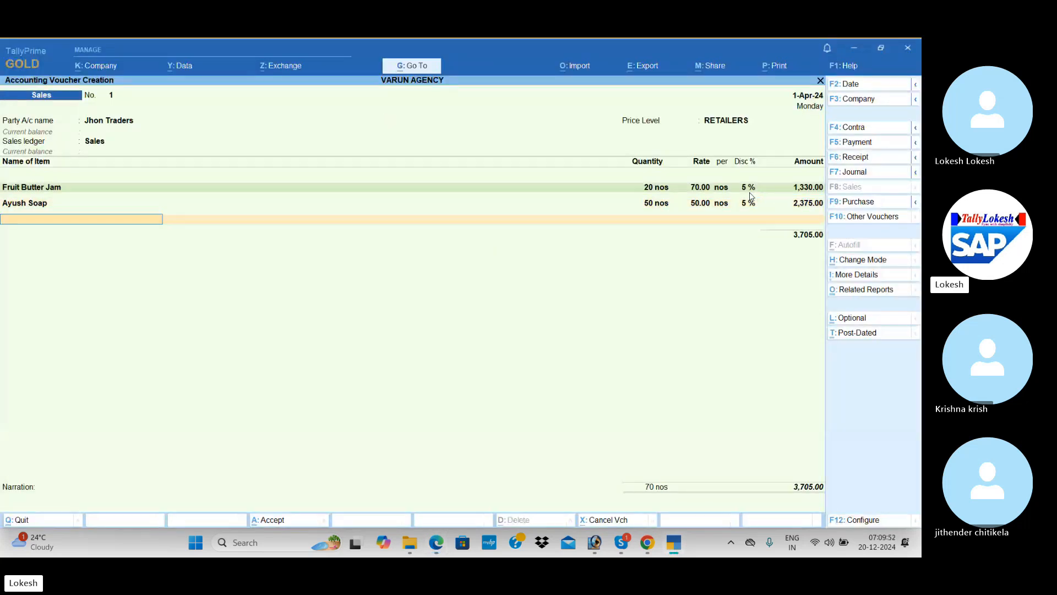
Add 30 nos of Marria Gold to the sales voucher, keeping the price list's rate of 40 and 5% discount.
key(alt+Tab)
key(alt+Tab)
text(M)
key(Return)
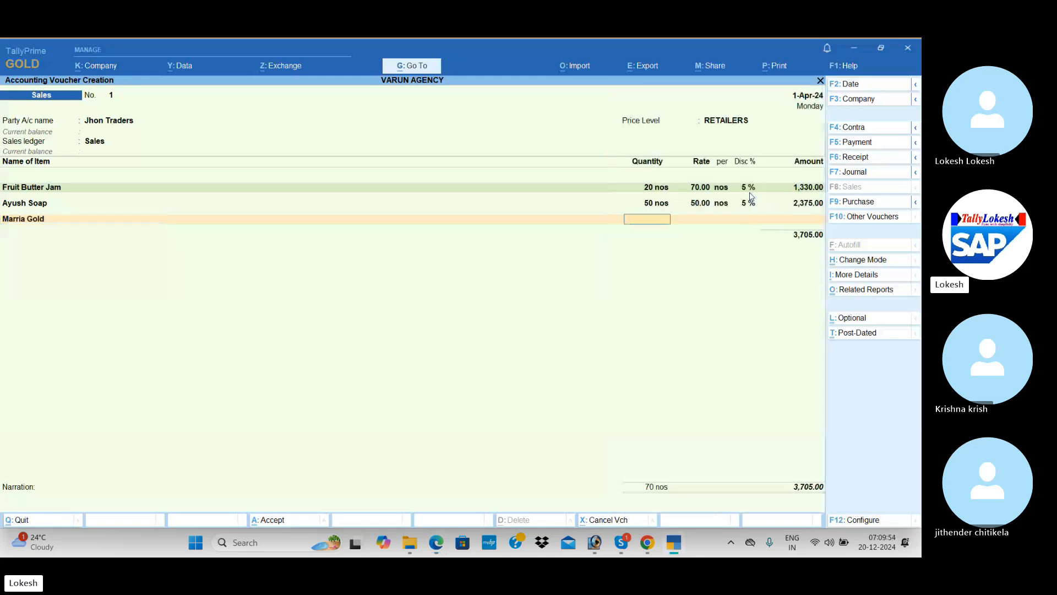
key(alt+Tab)
key(alt+Tab)
text(30)
key(Return)
key(Return)
key(Return)
key(Return)
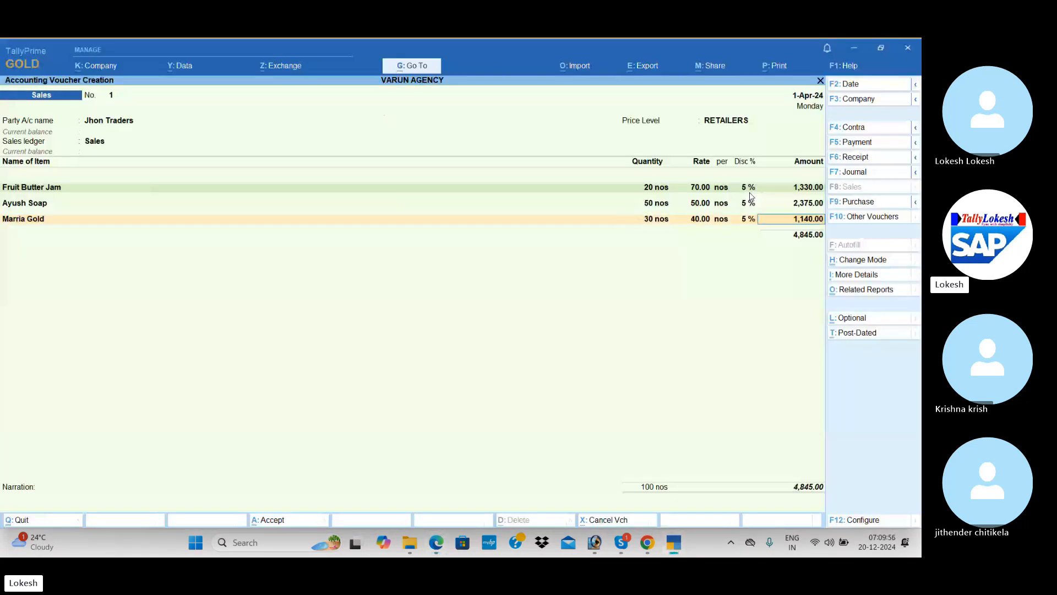
key(Return)
Add 34 nos of Bingo at the price list's rate of 30 and 5% discount, and end the item list.
key(alt+Tab)
key(alt+Tab)
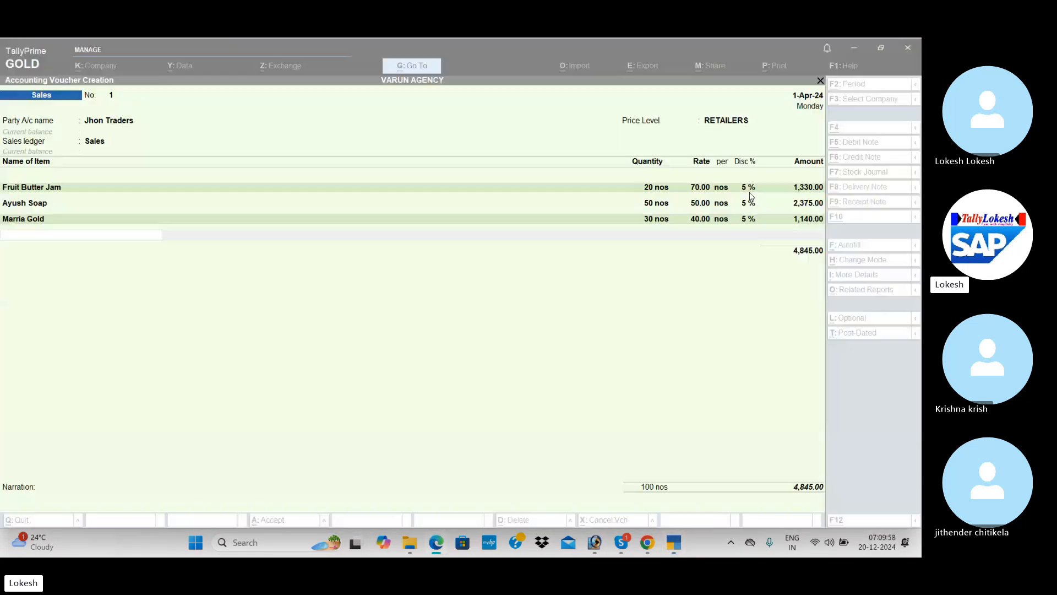
text(B)
key(Return)
key(alt+Tab)
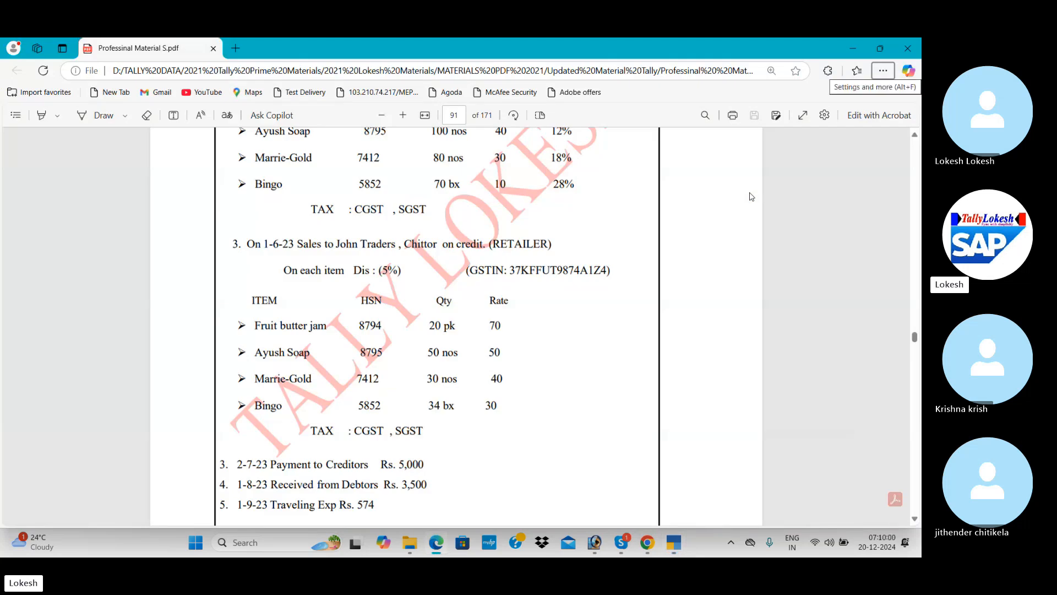
key(alt+Tab)
text(30)
key(Return)
key(Return)
key(Return)
key(Return)
key(Return)
key(Return)
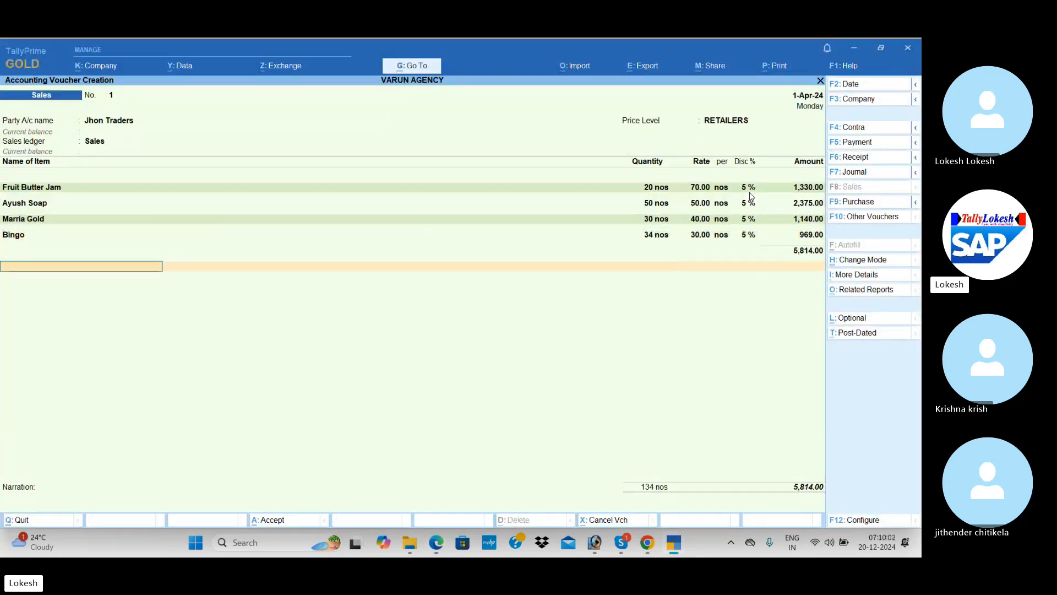
Add the CGST and SGST ledgers to the Jhon Traders sales voucher and save it.
text(C)
key(Return)
key(Return)
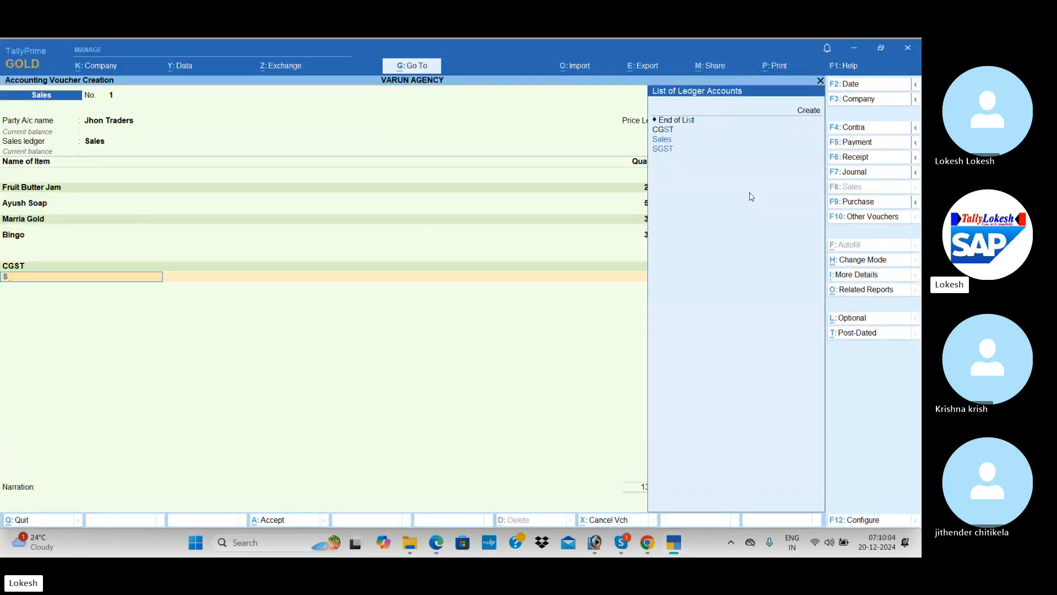
text(S)
key(Return)
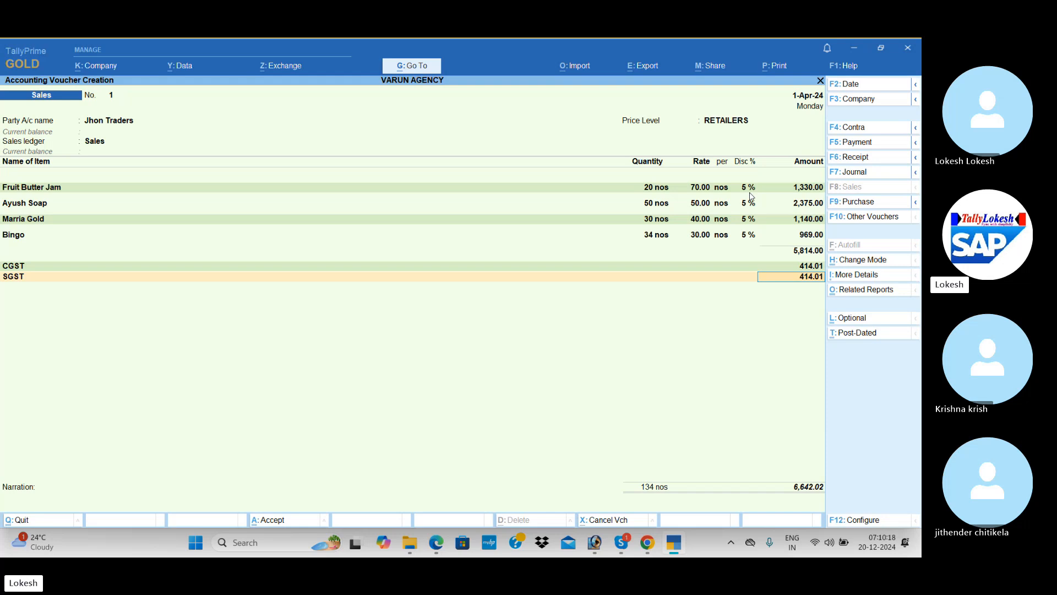
key(Return)
key(Return)
key(Return)
key(Return)
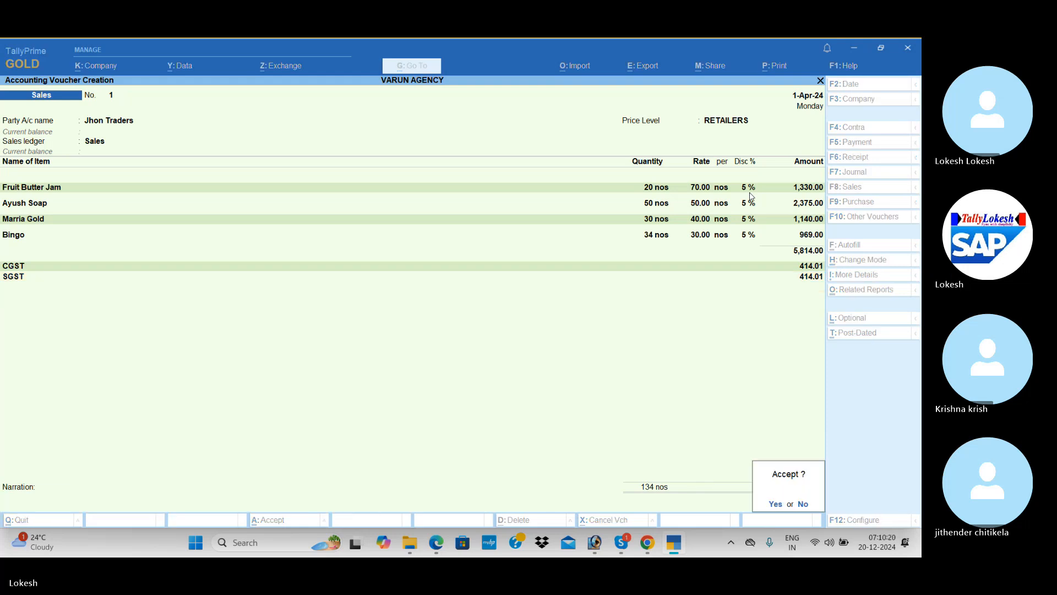
key(Return)
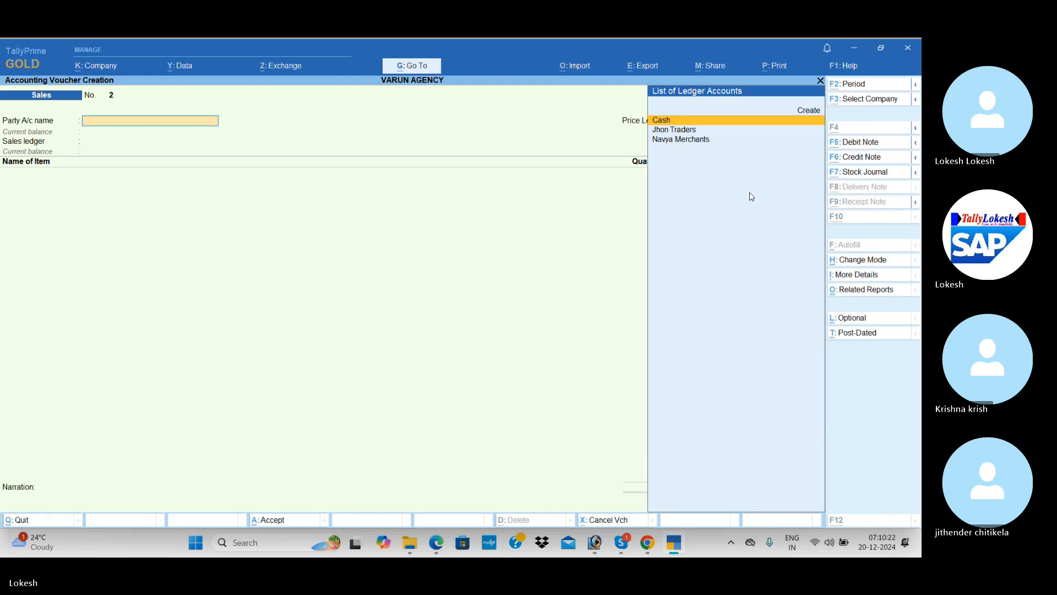
Check the remaining transactions of the exercise in the PDF, and open a new payment voucher in TallyPrime.
key(alt+Tab)
key(Down)
key(Down)
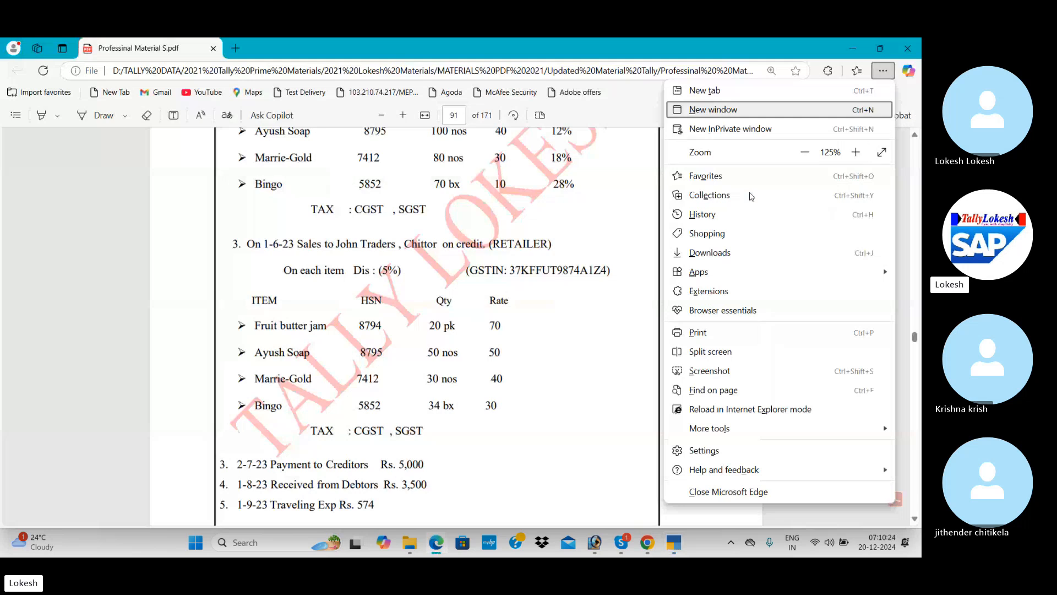
click(589, 388)
scroll(588, 388, down, 3)
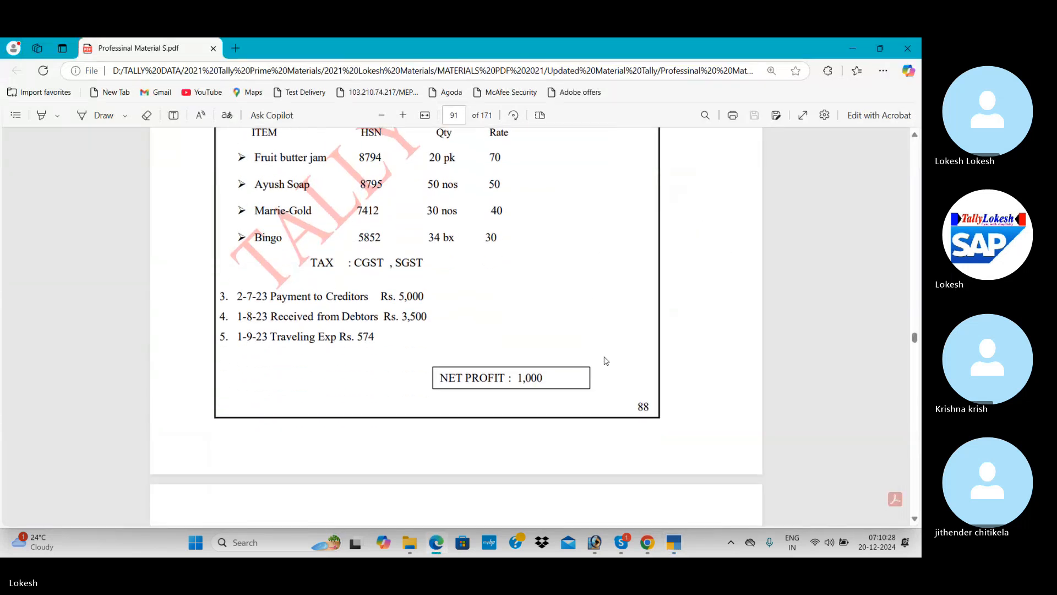
key(alt+Tab)
click(863, 144)
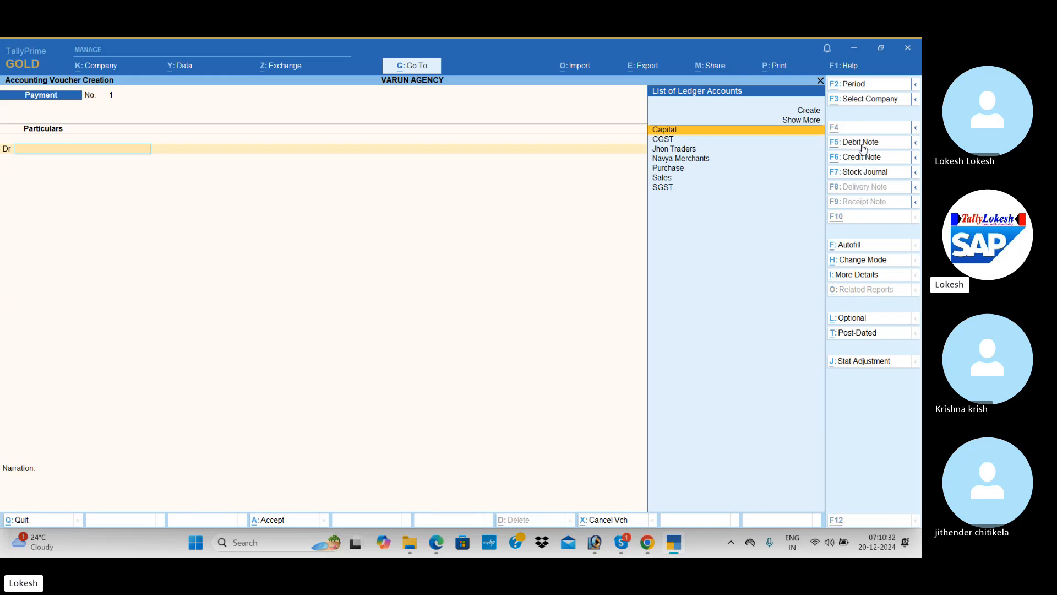
Record the creditor payment of 5,000 by debiting Navya Merchants and crediting Cash, and save the voucher.
key(alt+Tab)
key(alt+Tab)
key(Down)
key(Down)
key(Down)
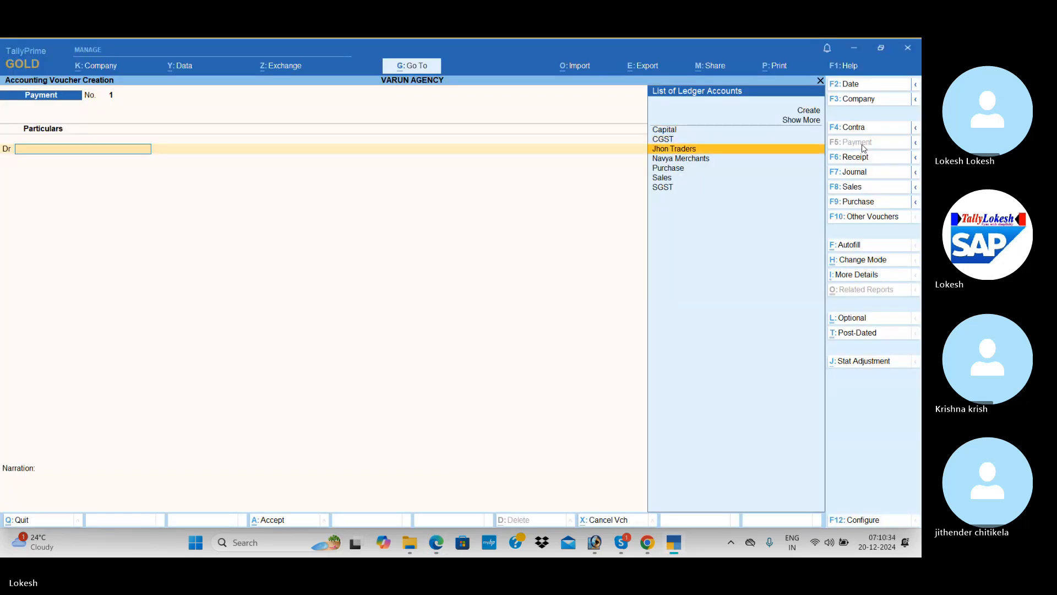
key(Return)
key(alt+Tab)
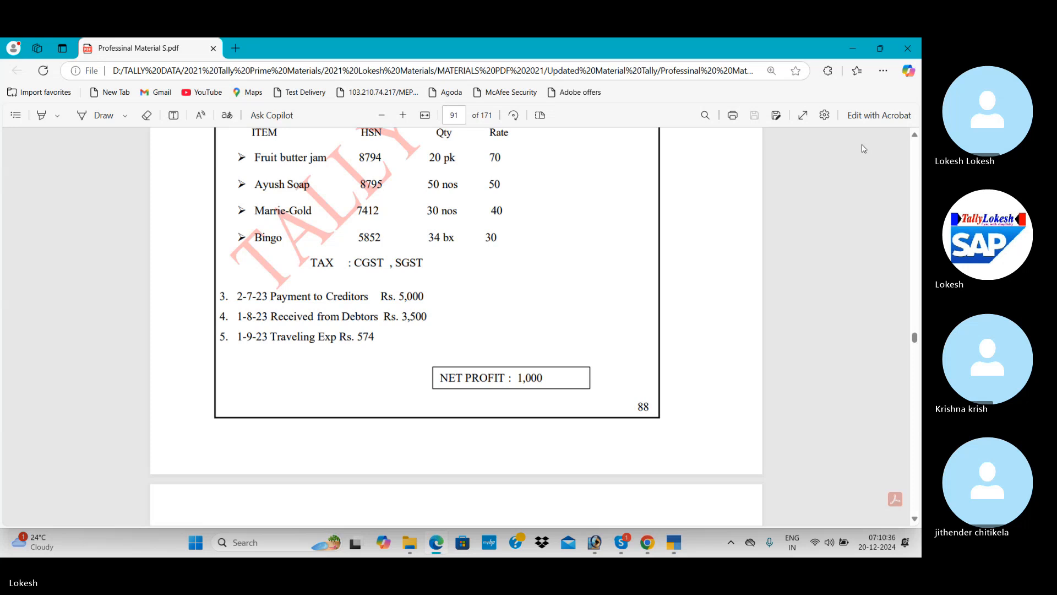
key(alt+Tab)
text(5000)
key(Return)
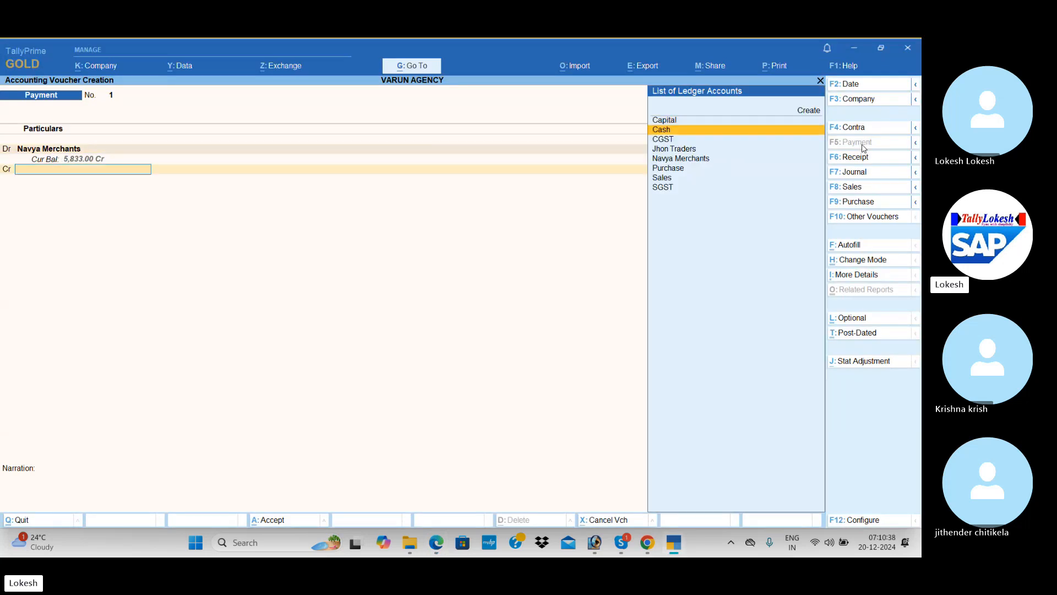
key(Return)
key(Return)
key(Return)
key(Return)
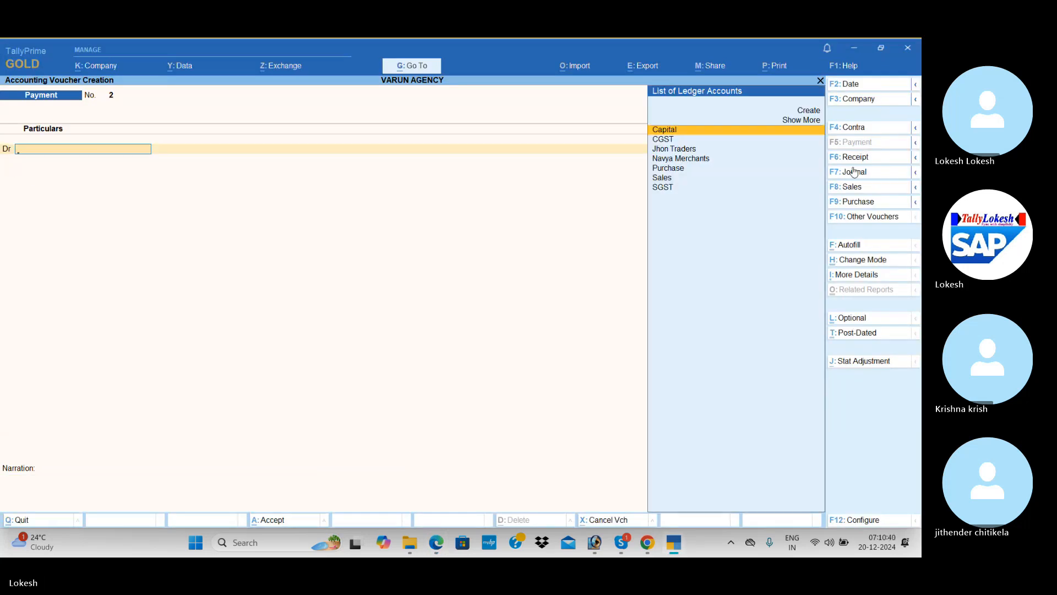
Record a receipt voucher crediting Jhon Traders with 3,500 and debiting Cash, and save it.
click(868, 164)
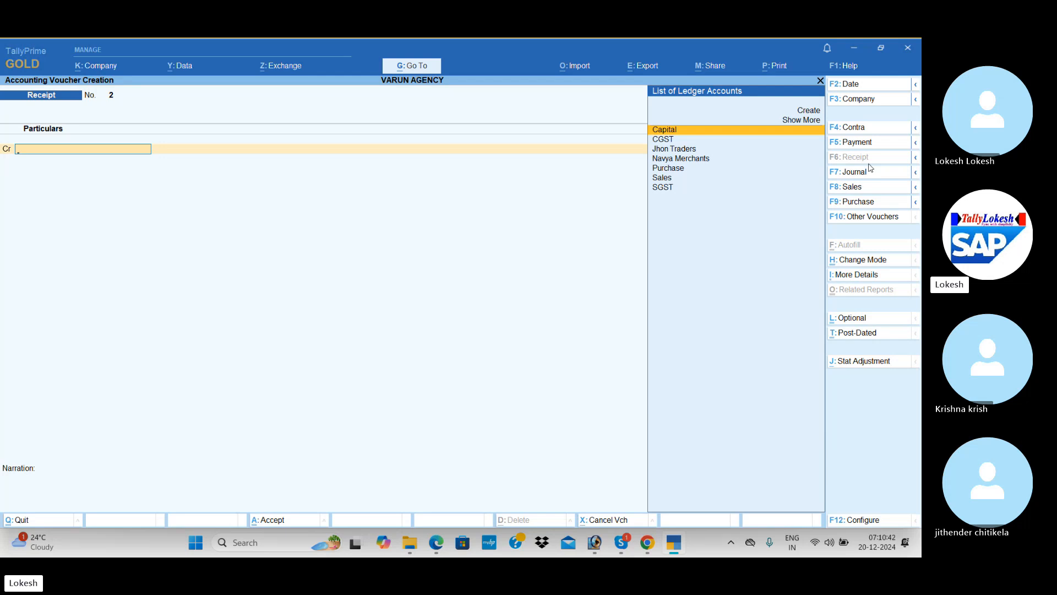
text(j)
key(Return)
key(alt+Tab)
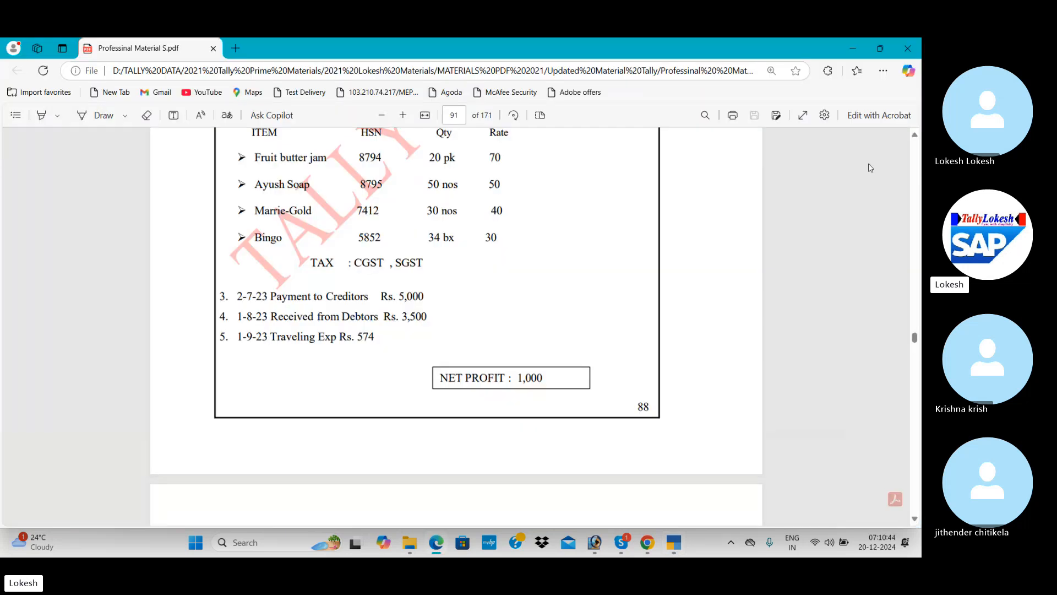
key(alt+Tab)
text(3500)
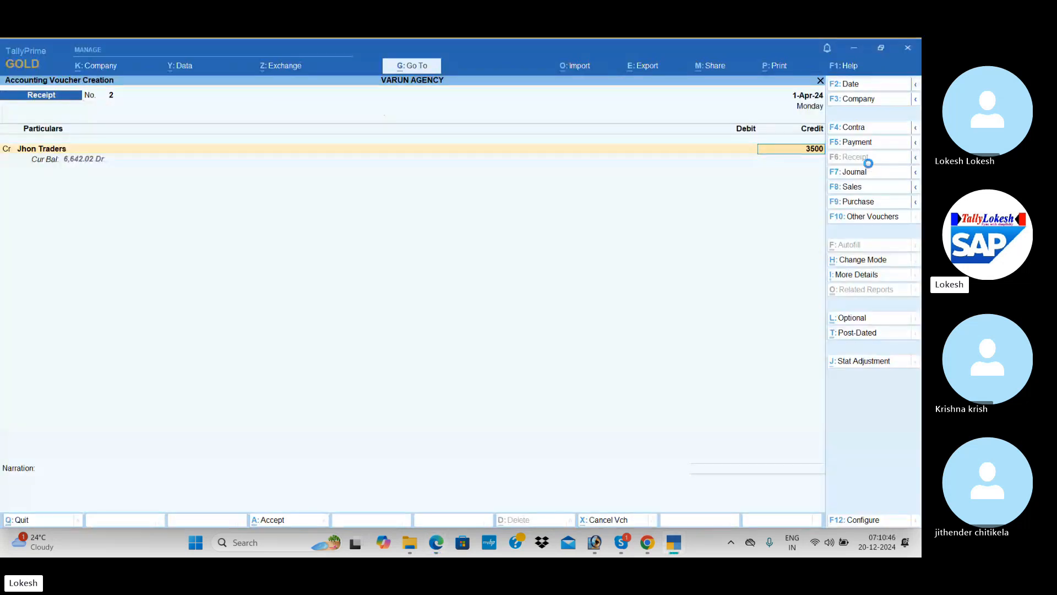
key(Return)
key(Down)
key(Return)
key(Return)
key(Return)
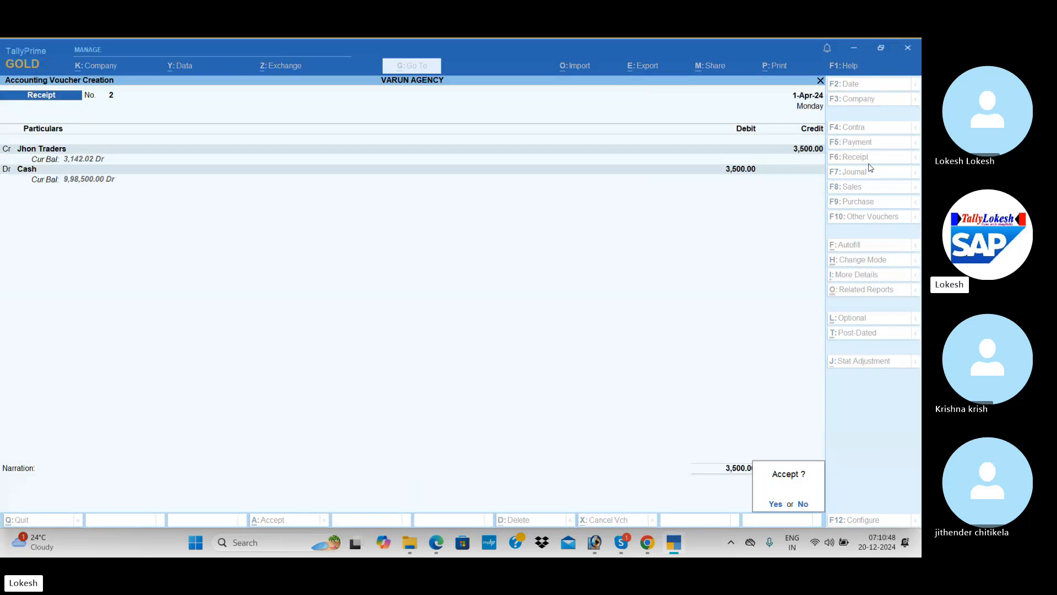
key(Return)
Start a new payment voucher for the exercise's travel expense and create a ledger named Traveling Exp from it.
key(alt+Tab)
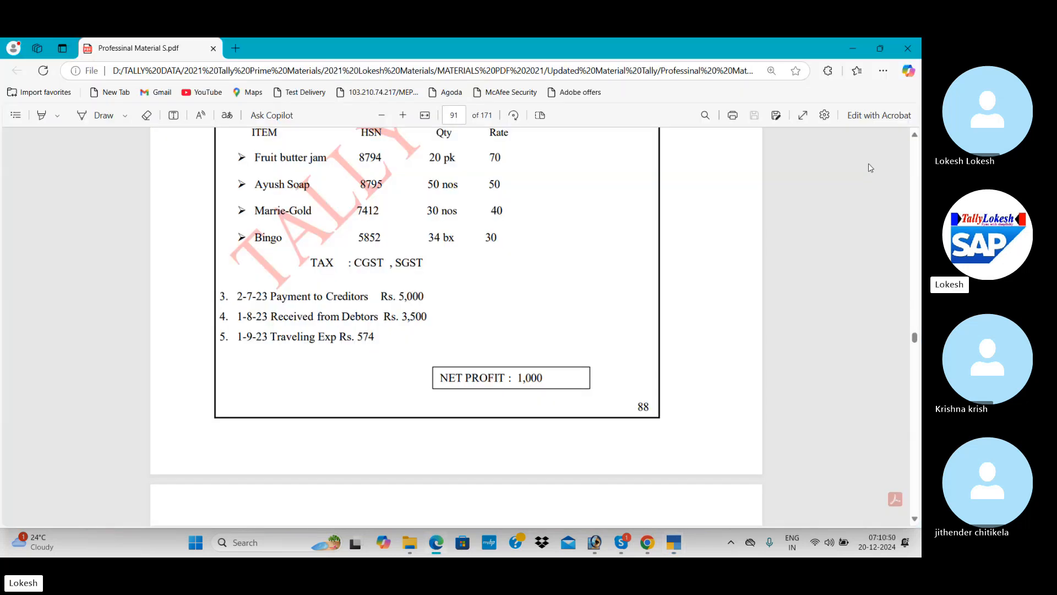
key(alt+Tab)
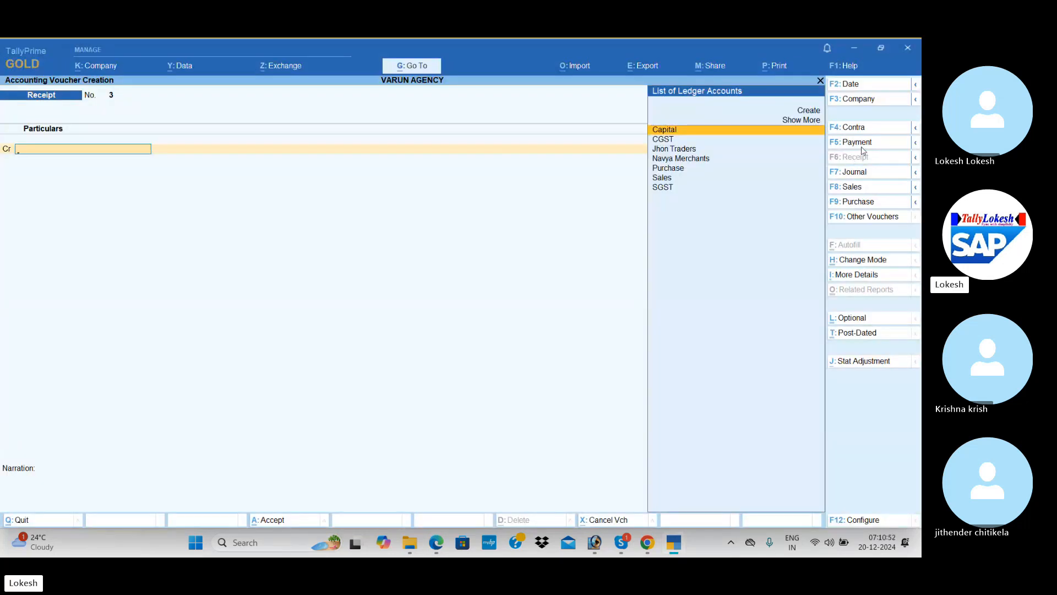
click(862, 144)
text(T)
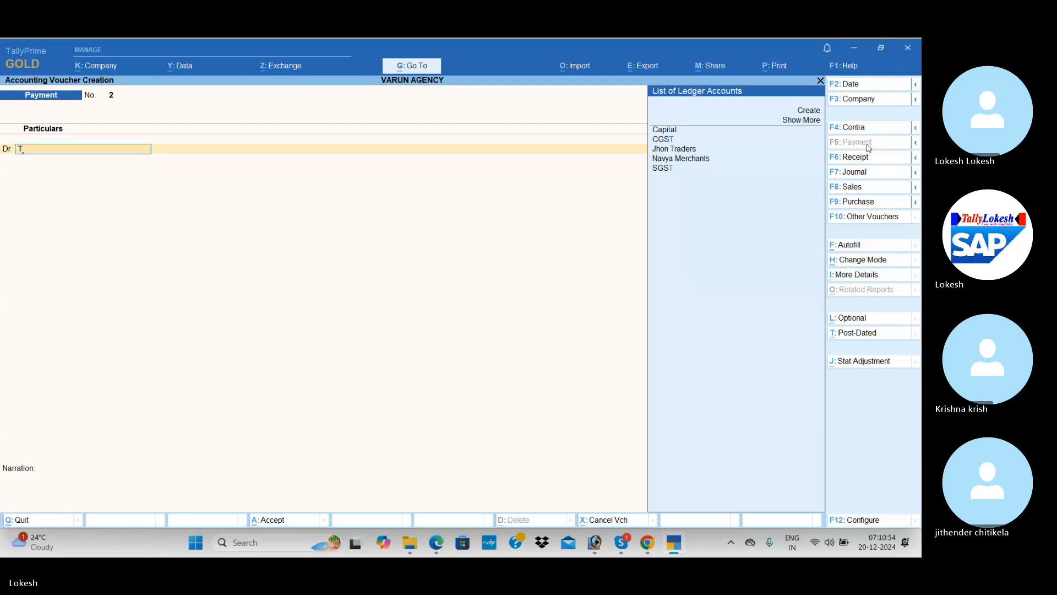
key(ctrl)
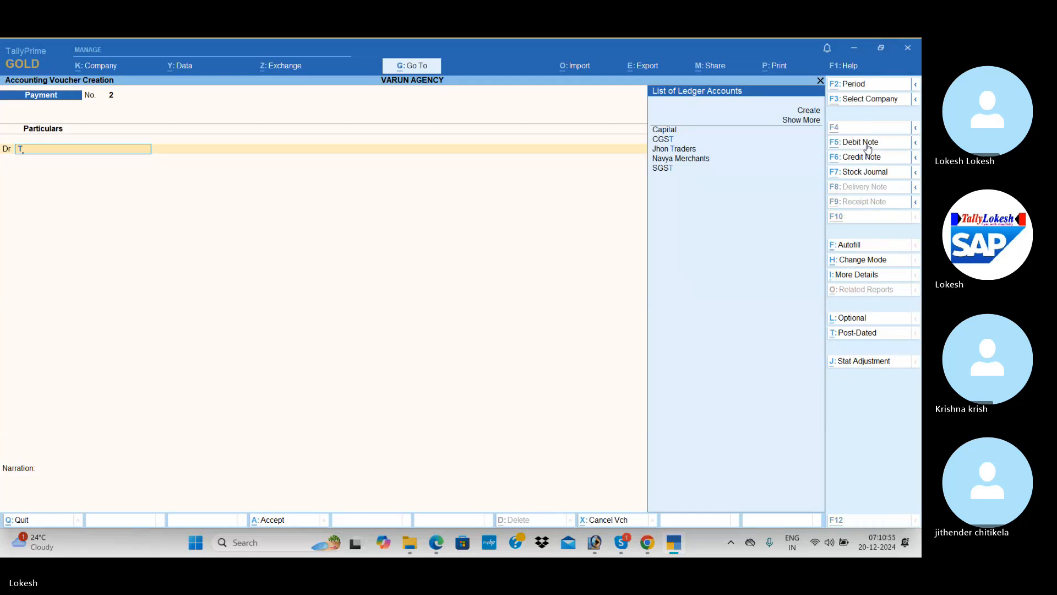
key(alt+c)
text(ravelinge)
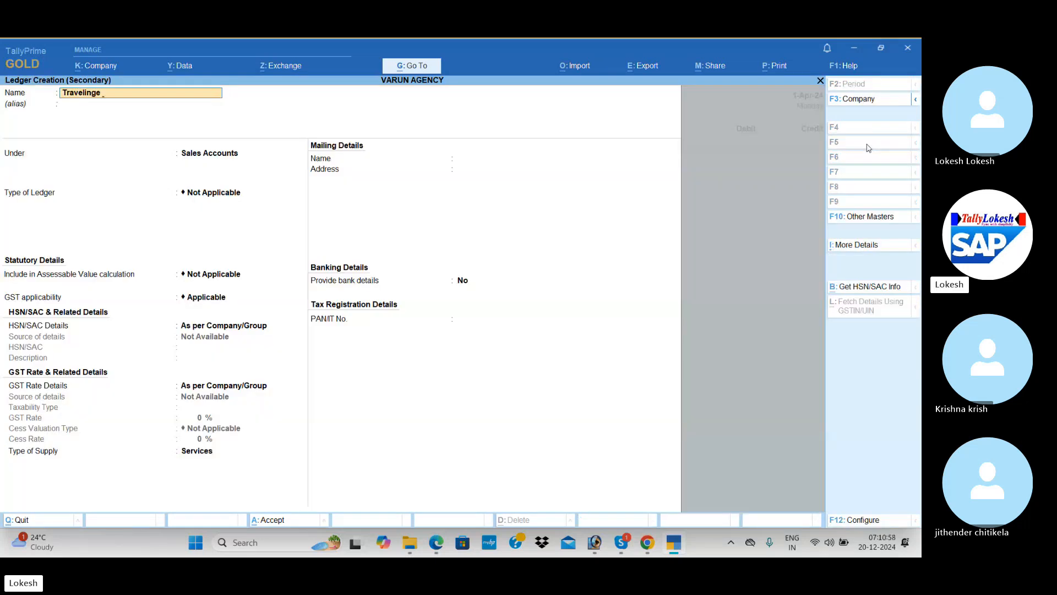
key(BackSpace)
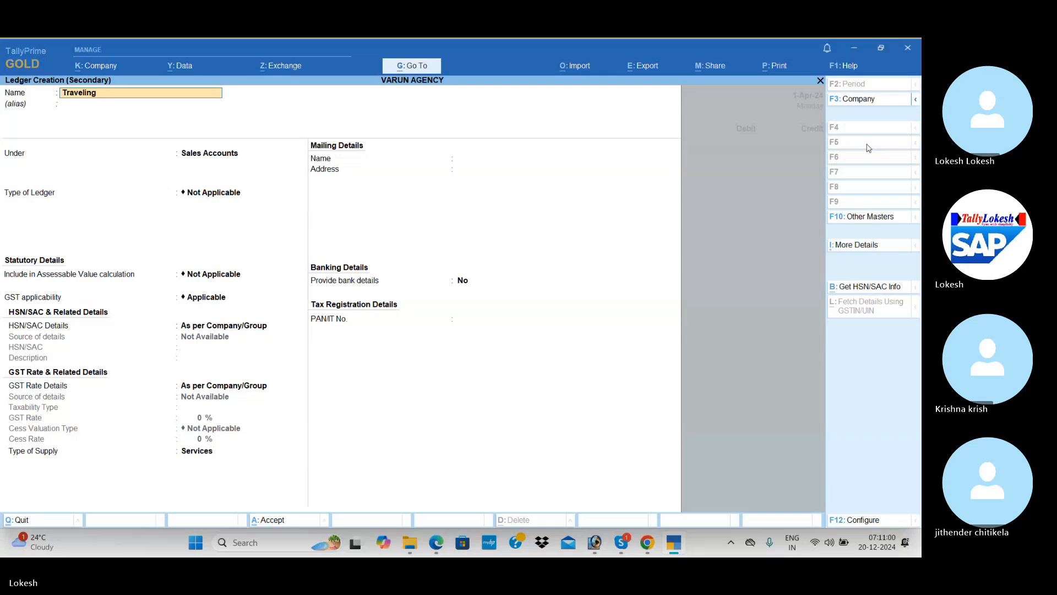
text(Exp)
key(Return)
Group the Traveling Exp ledger under Indirect Expenses, keep the default statutory, mailing and bank details, and save it.
text(Ind)
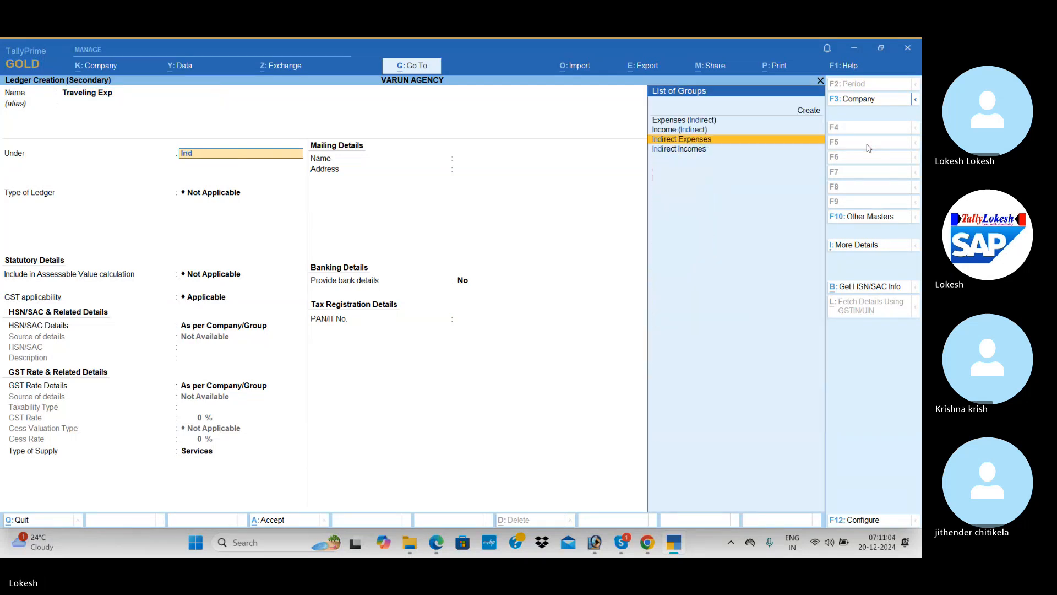
key(Return)
key(Return)
key(Return)
key(Return)
key(Return)
key(Return)
key(Return)
key(Return)
key(Return)
key(Return)
key(Return)
key(Return)
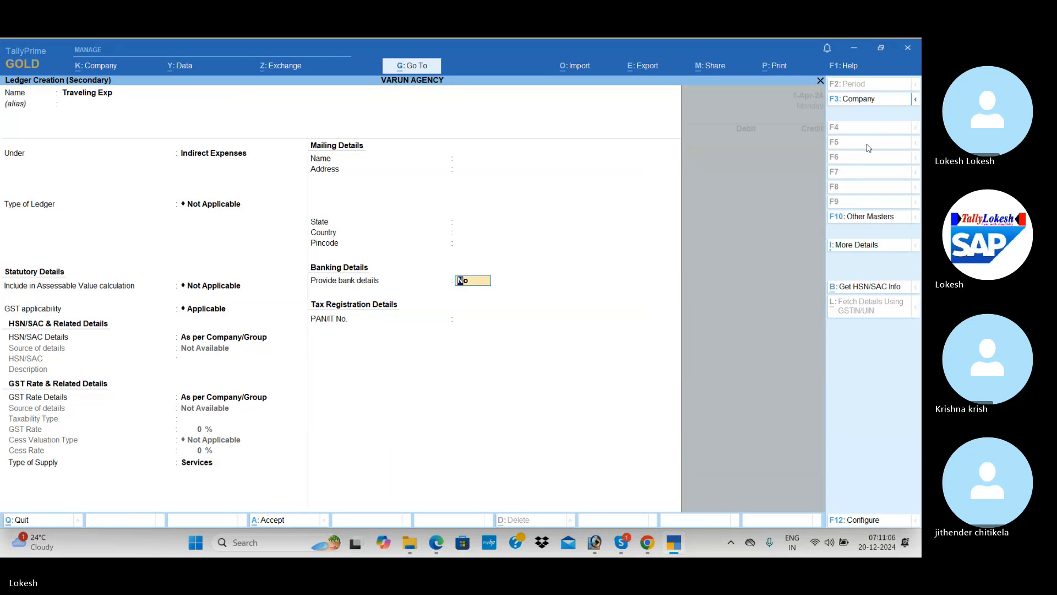
key(Return)
key(Return)
Debit Traveling Exp with 574, credit Cash, and save the payment voucher.
key(alt+Tab)
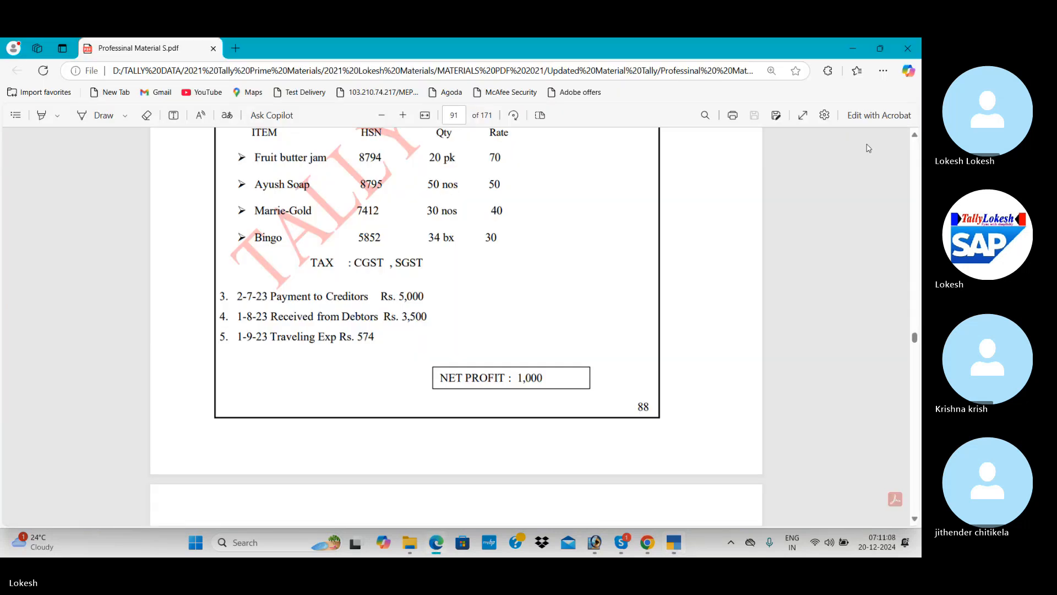
key(alt+Tab)
text(574)
key(Return)
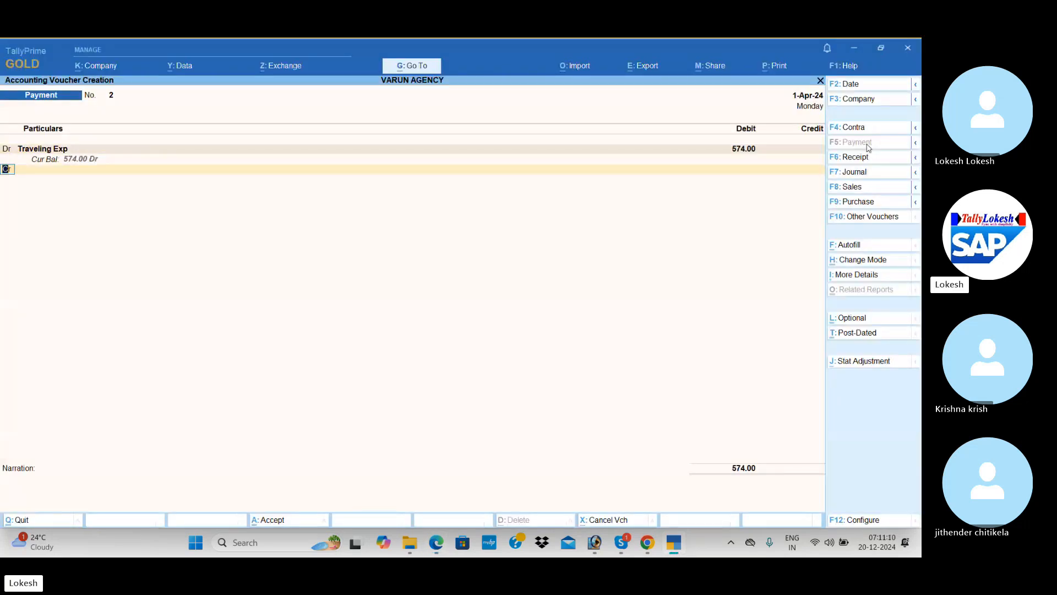
key(Down)
key(Return)
key(Return)
key(Return)
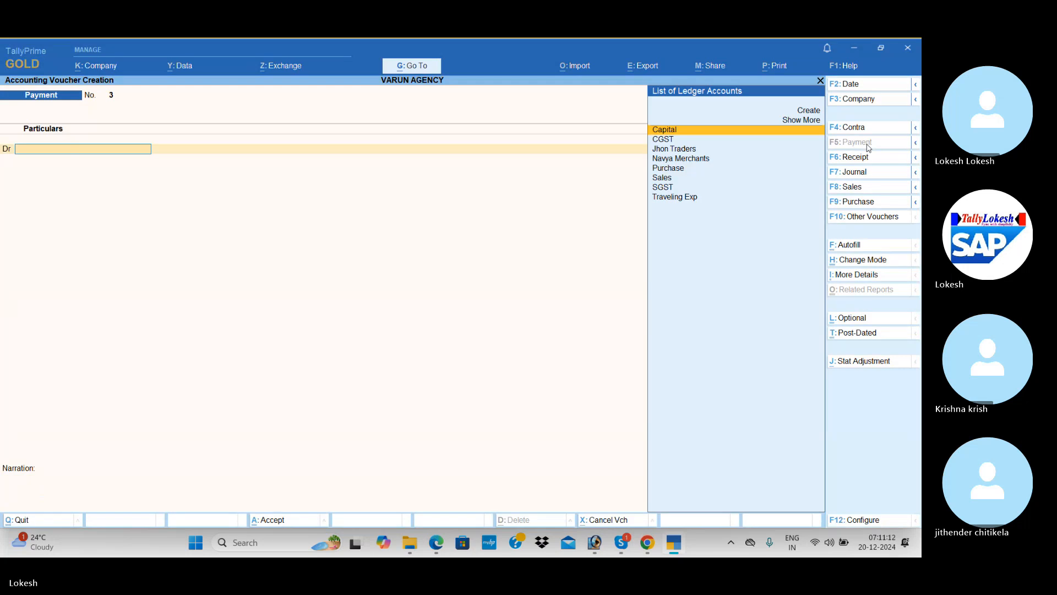
key(alt+Tab)
key(alt+Tab)
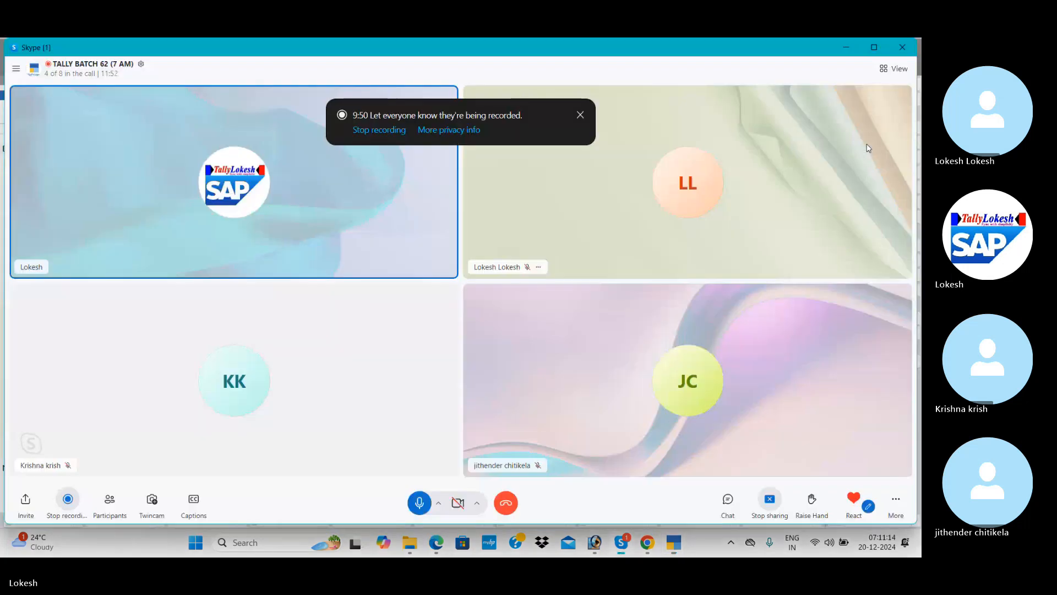
Switch back to TallyPrime, leave the empty payment voucher and review the vouchers recorded in the Day Book.
key(alt+Tab)
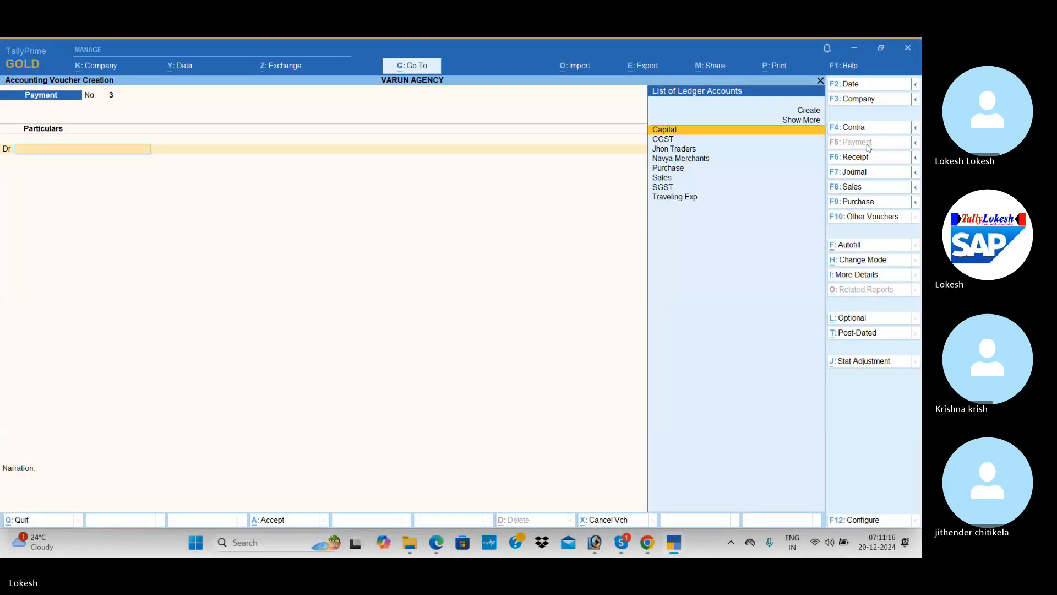
key(Escape)
key(Return)
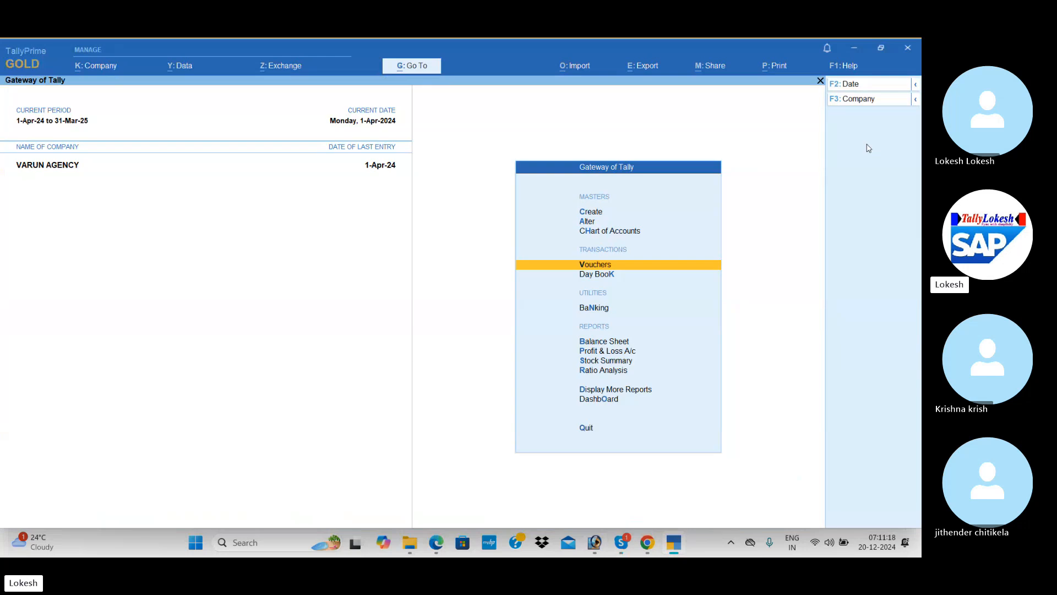
key(Down)
key(Return)
key(Down)
key(Down)
key(Down)
key(Down)
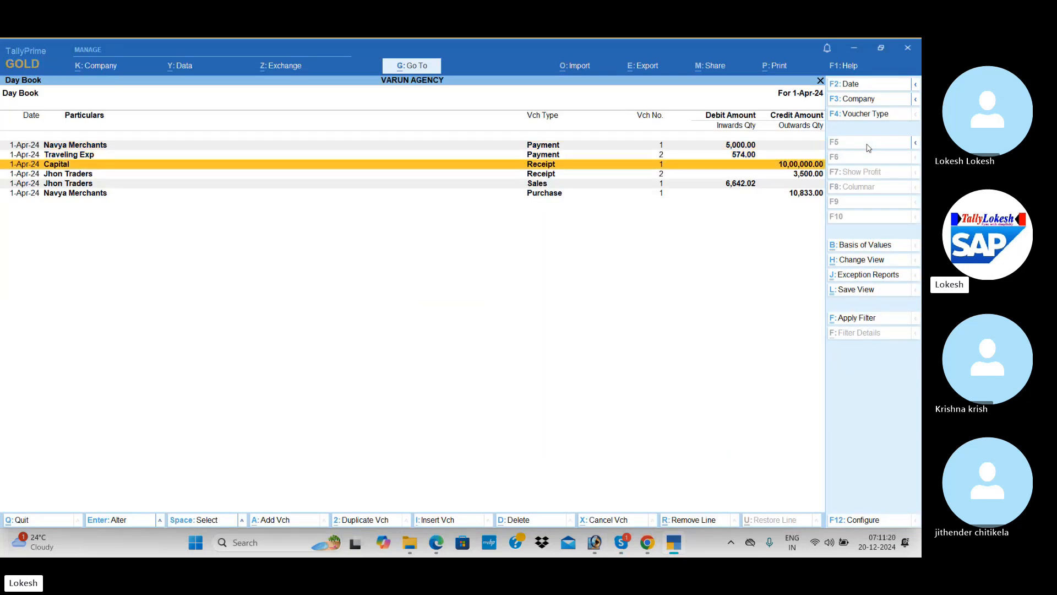
key(Escape)
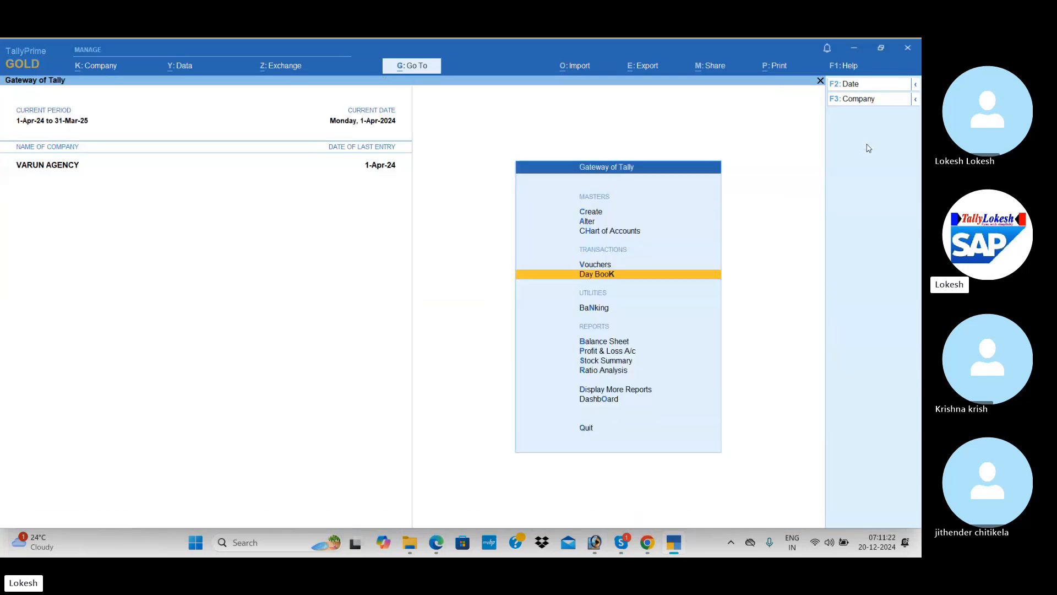
Open the Profit & Loss A/c in detailed format and go to its net profit line.
key(Down)
key(Down)
key(Down)
key(Return)
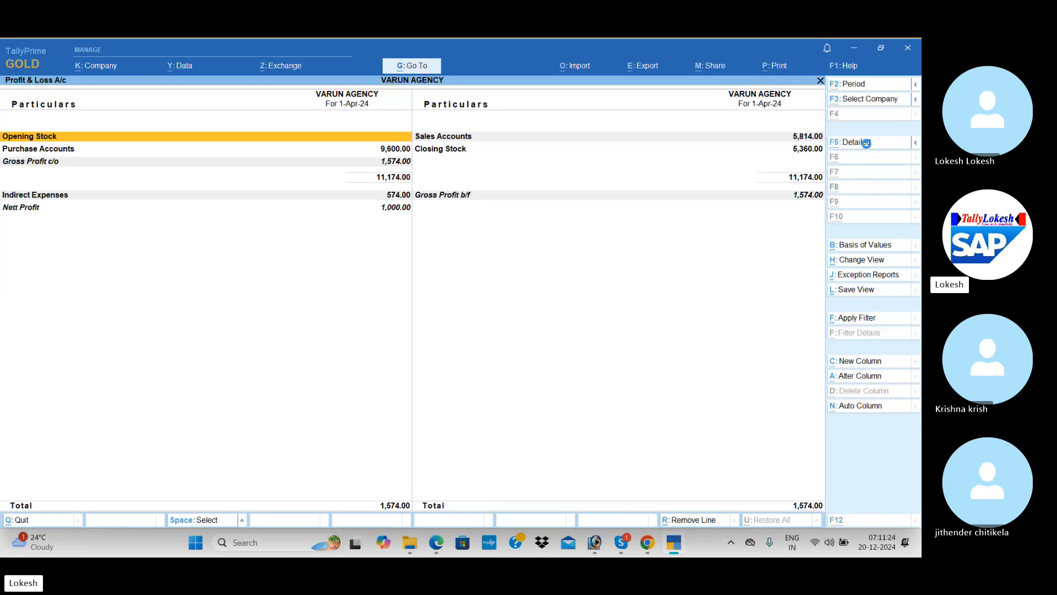
key(alt+f5)
key(Down)
key(Down)
key(Down)
Compare the net profit with the figure given in the exercise PDF, return to TallyPrime and close the Profit & Loss report.
key(alt+Tab)
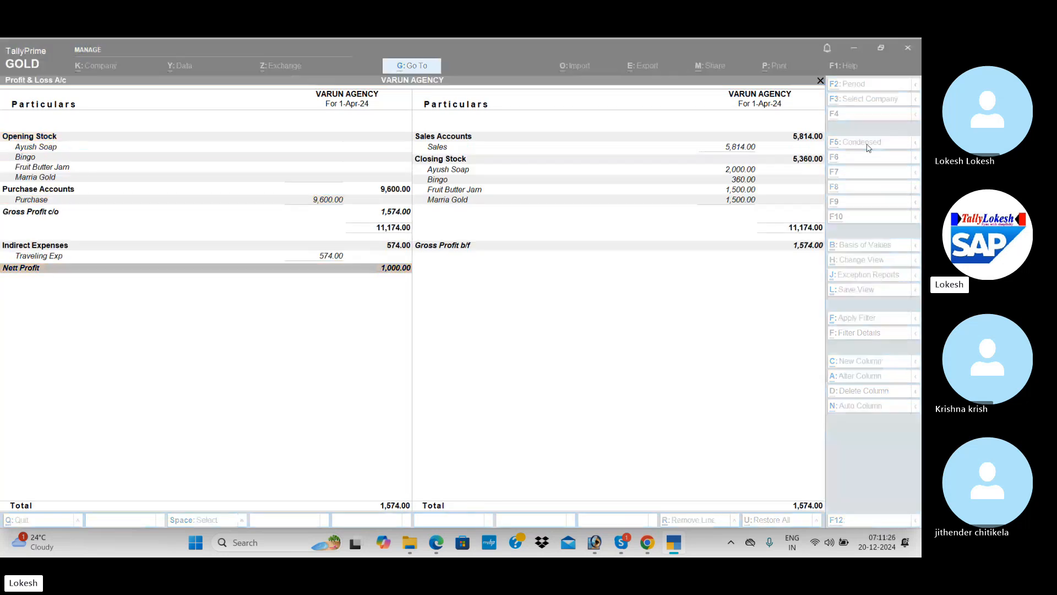
key(alt+Tab)
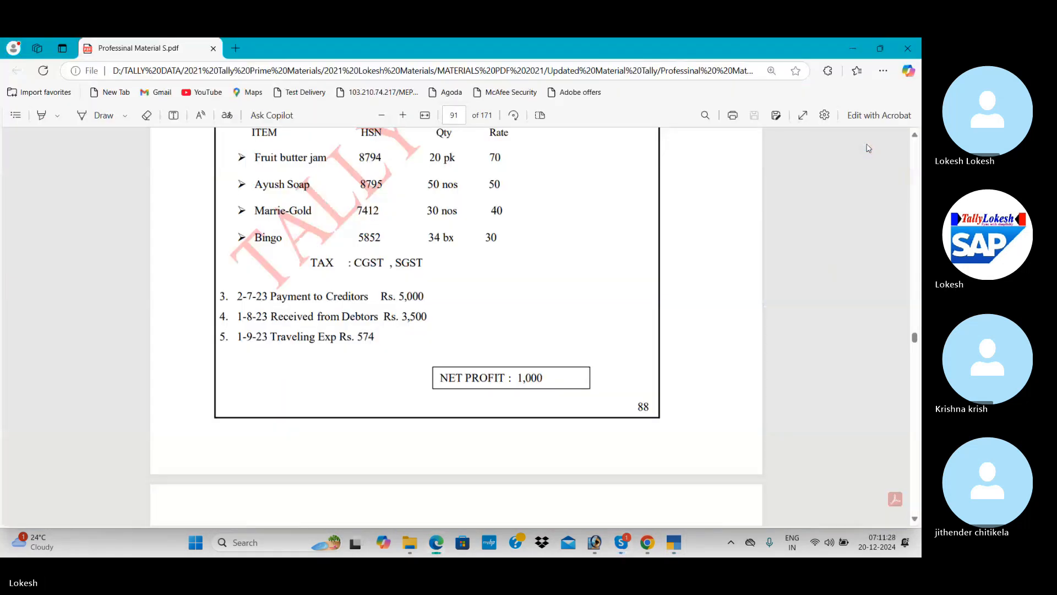
key(alt+Tab)
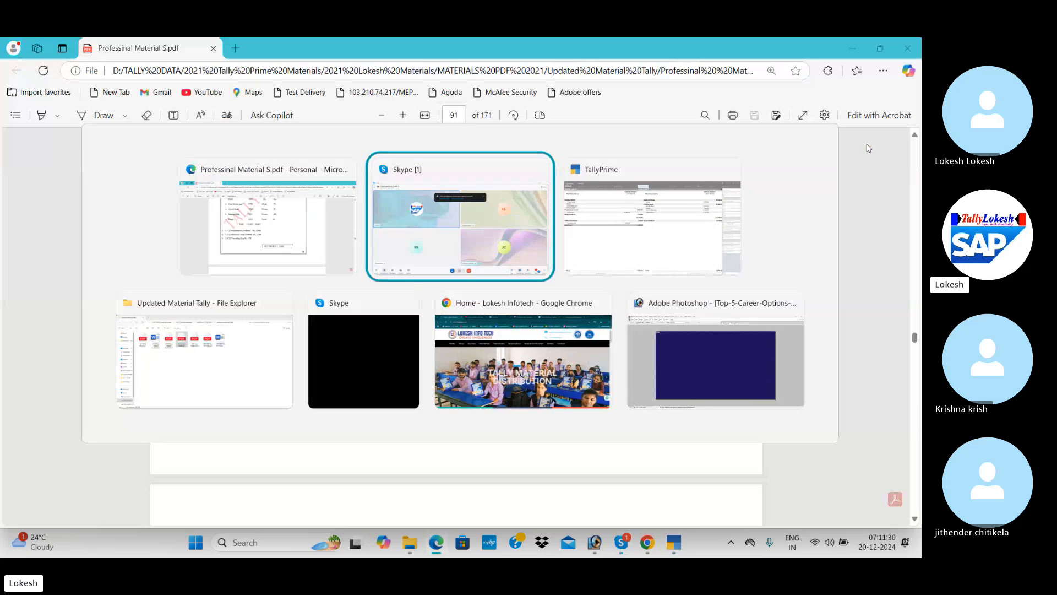
key(Tab)
key(Escape)
Open the Stock Summary and configure it to show goods inwards and goods outwards, then review and close it.
key(Down)
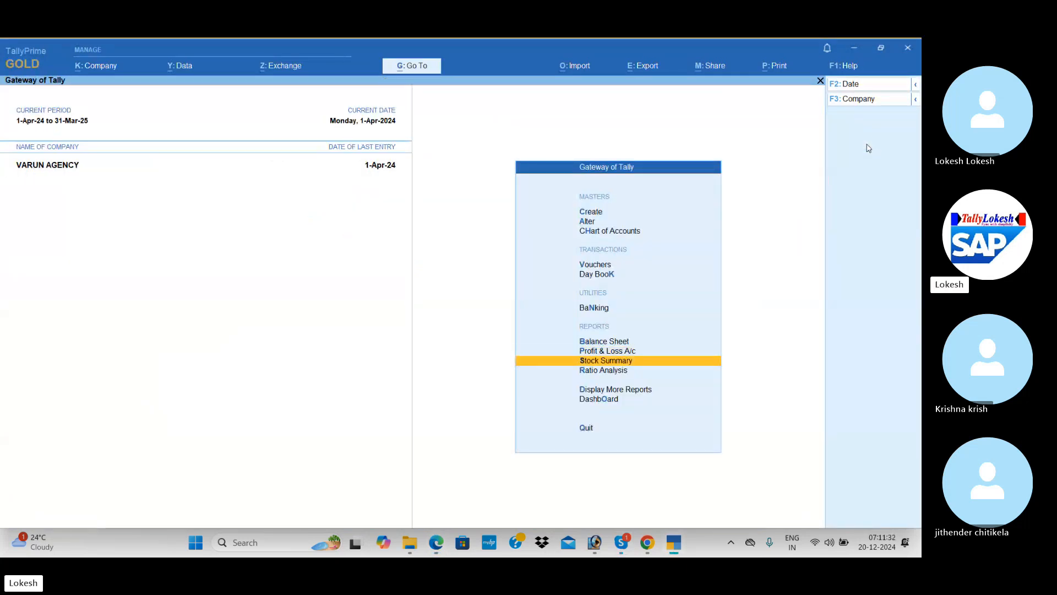
key(Return)
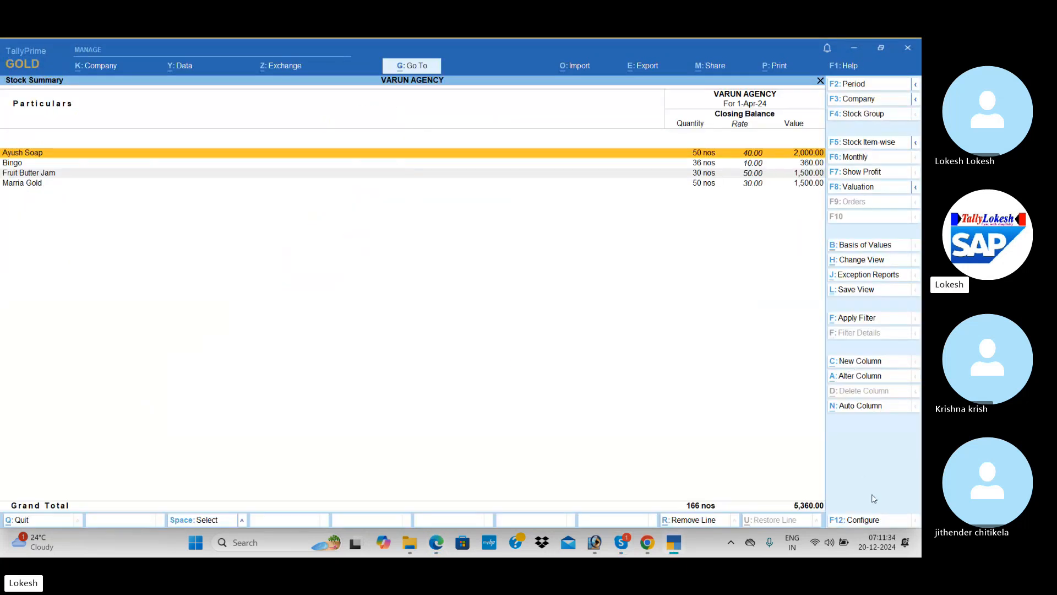
click(877, 520)
key(Down)
key(Down)
key(Down)
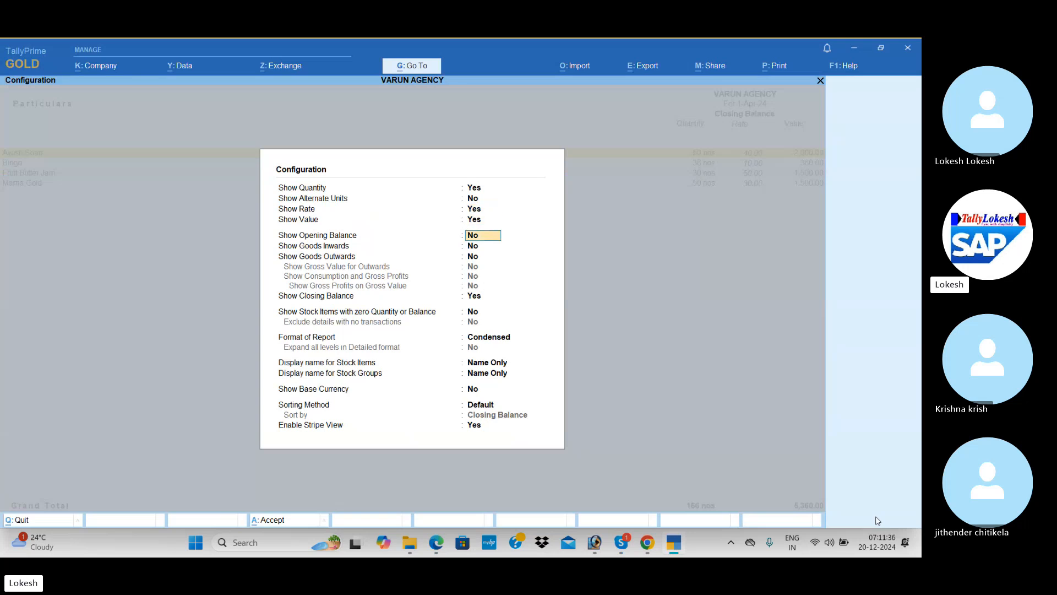
key(y)
key(Return)
key(y)
key(Return)
key(Return)
key(Return)
key(Return)
key(Return)
key(Return)
key(Return)
key(Return)
key(Return)
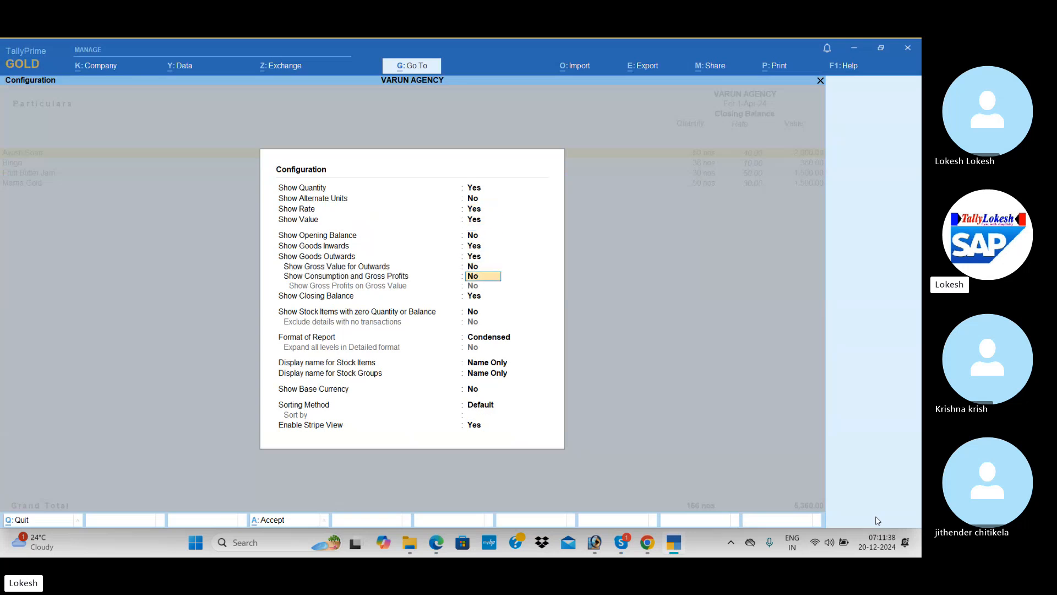
key(Return)
key(Return)
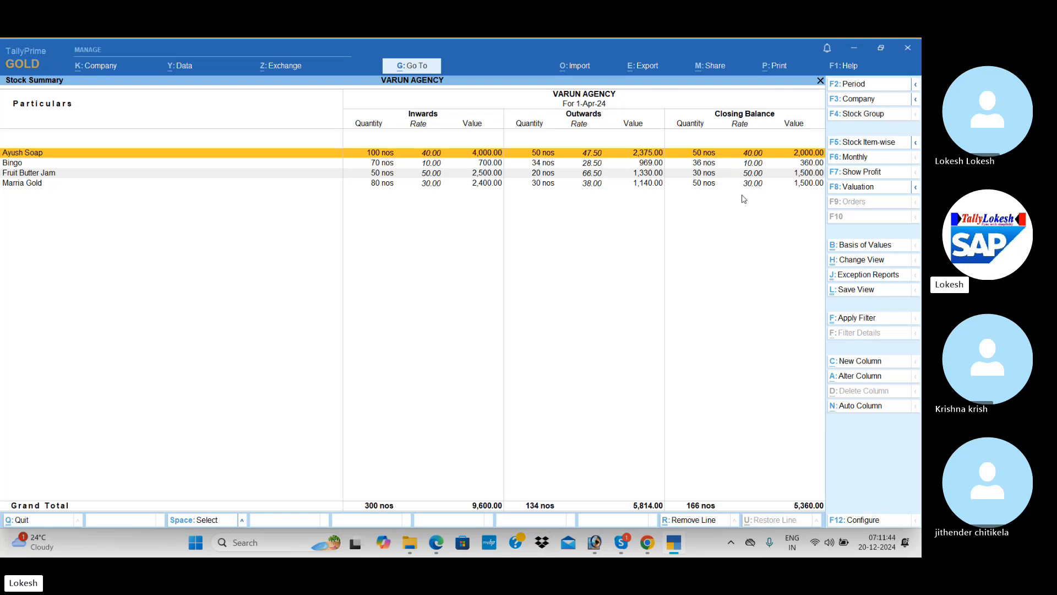
key(Escape)
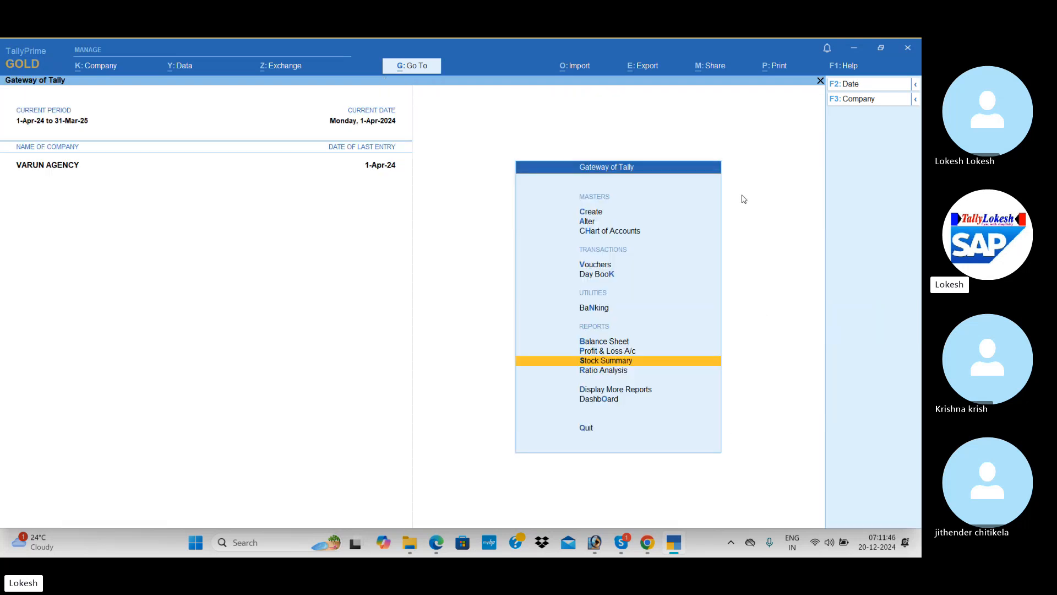
Open the company's Dashboard, review its sales, purchase and cash flow tiles, and close it.
key(Down)
key(Down)
key(Down)
key(Return)
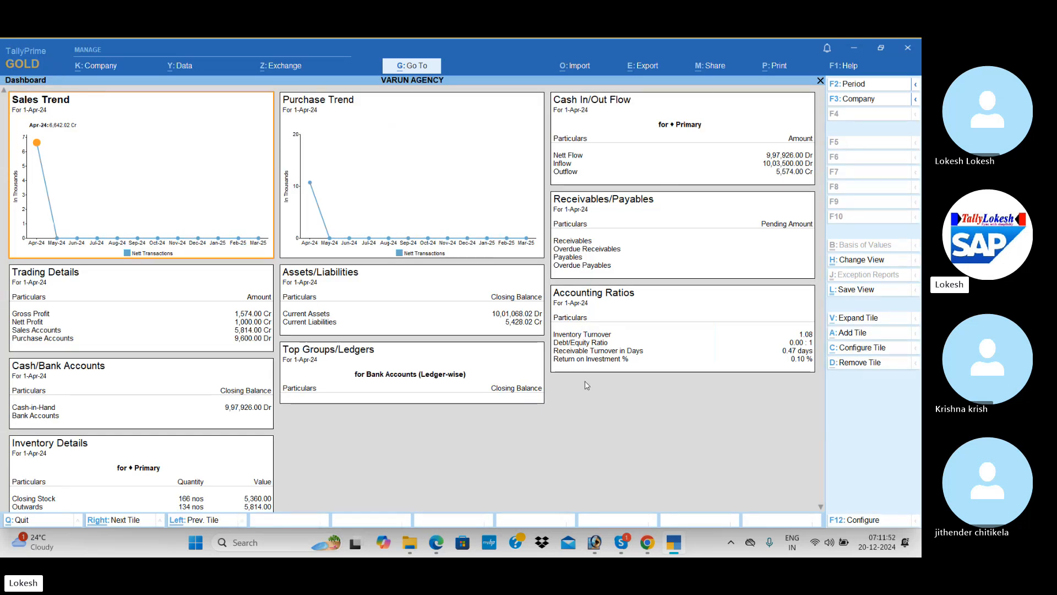
key(Escape)
Review VARUN AGENCY's Trial Balance in detailed format and close it.
key(Up)
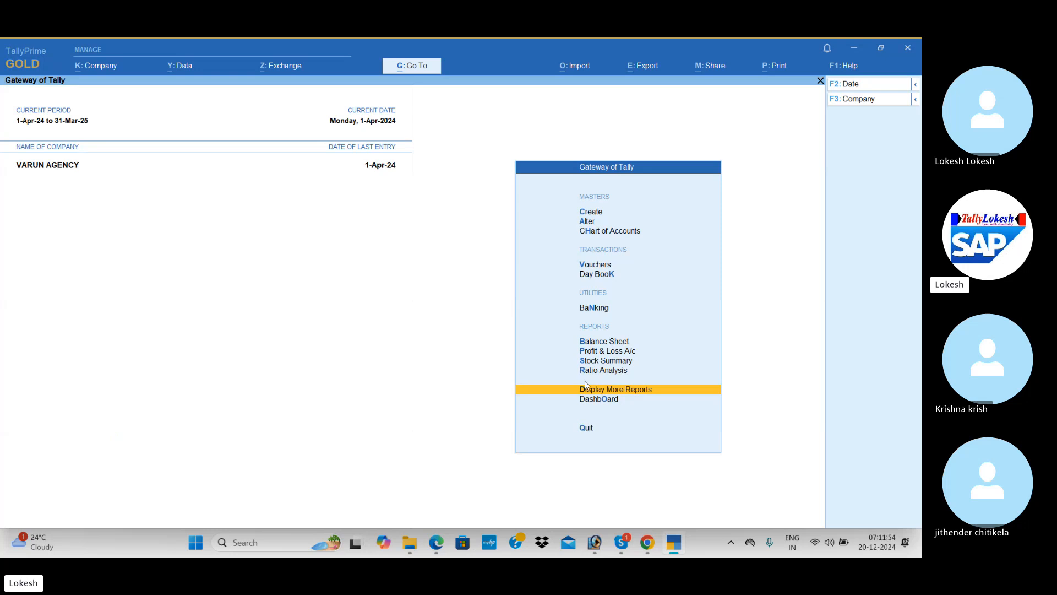
key(Return)
key(Return)
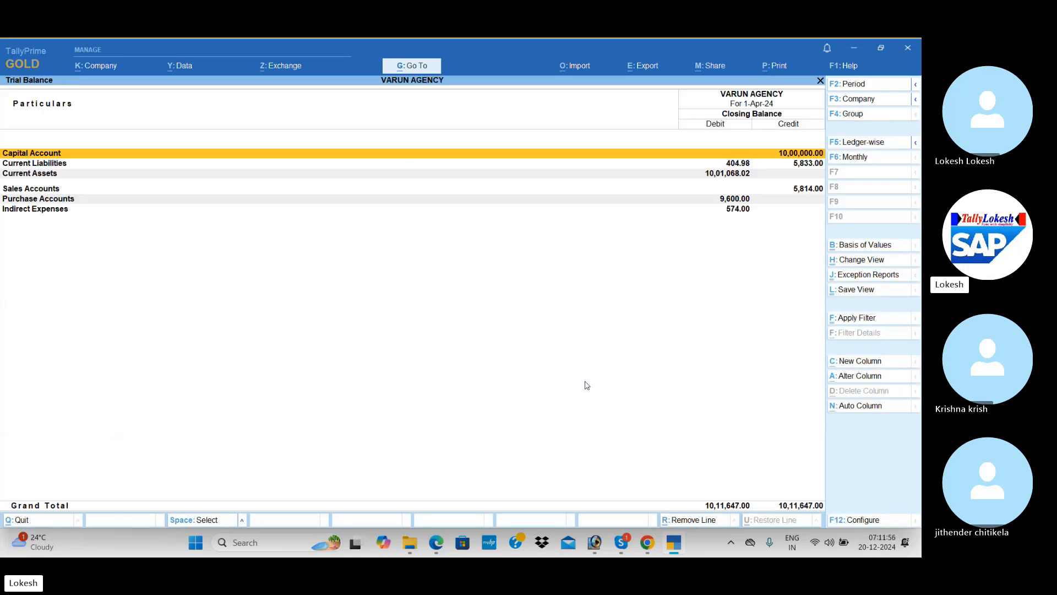
key(alt+F5)
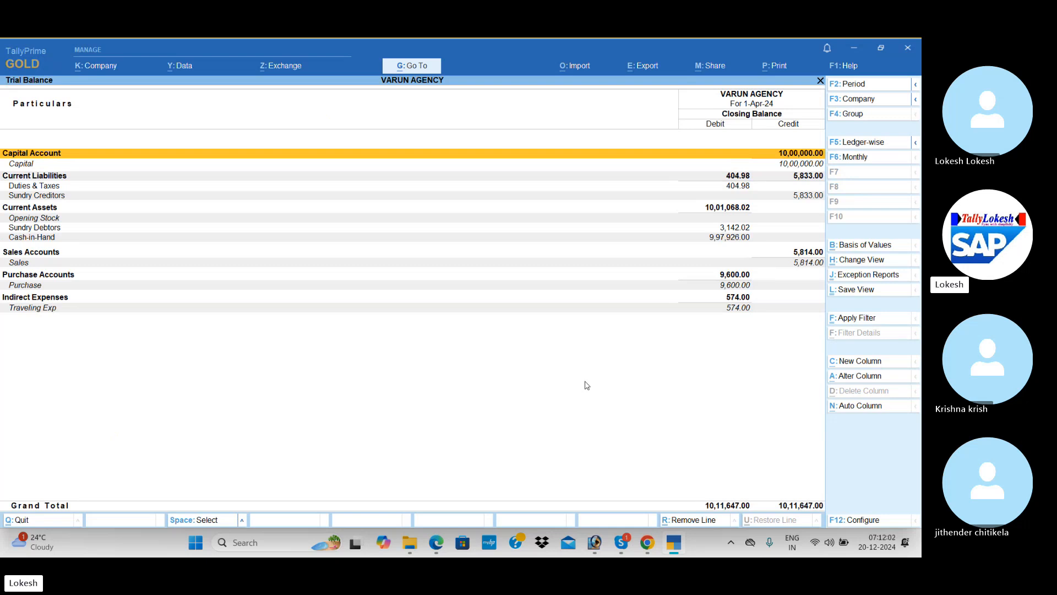
key(Escape)
Open the Stock Query for Ayush Soap from the statements of inventory and examine its purchases and sales.
key(Down)
key(Down)
key(Down)
key(Down)
key(Down)
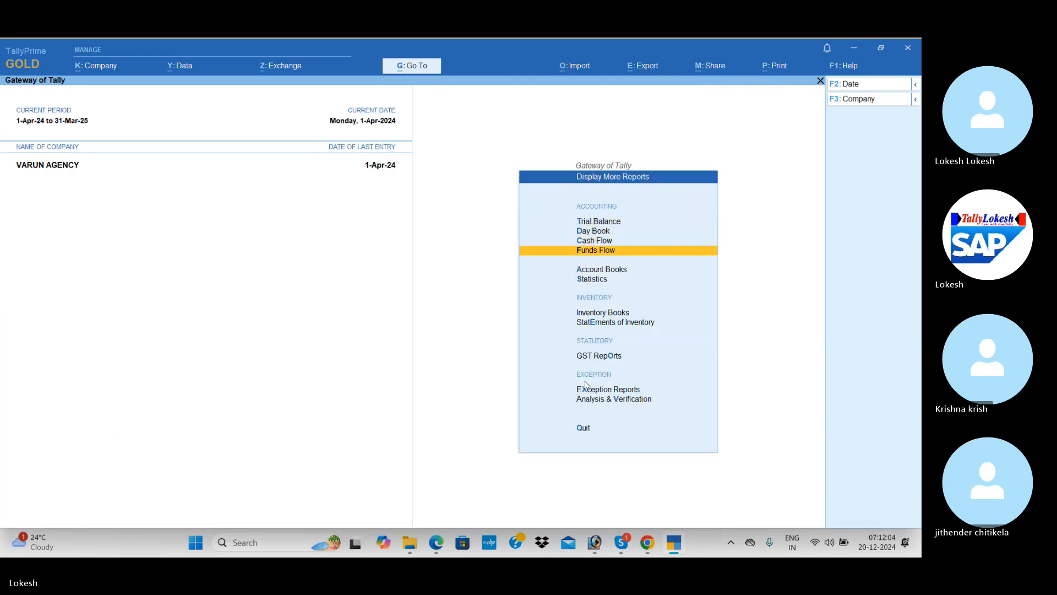
key(Down)
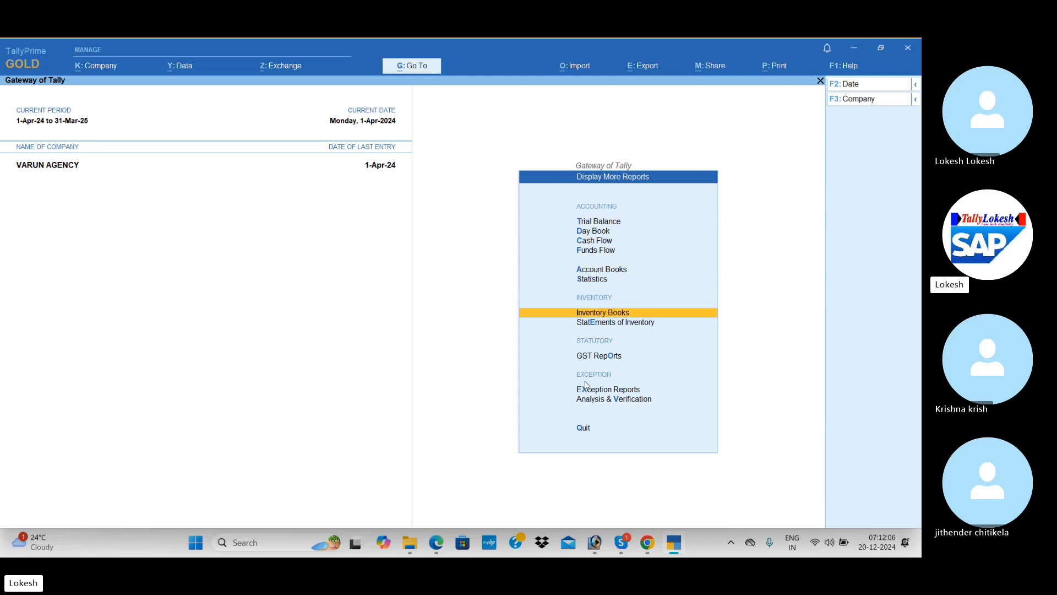
key(Return)
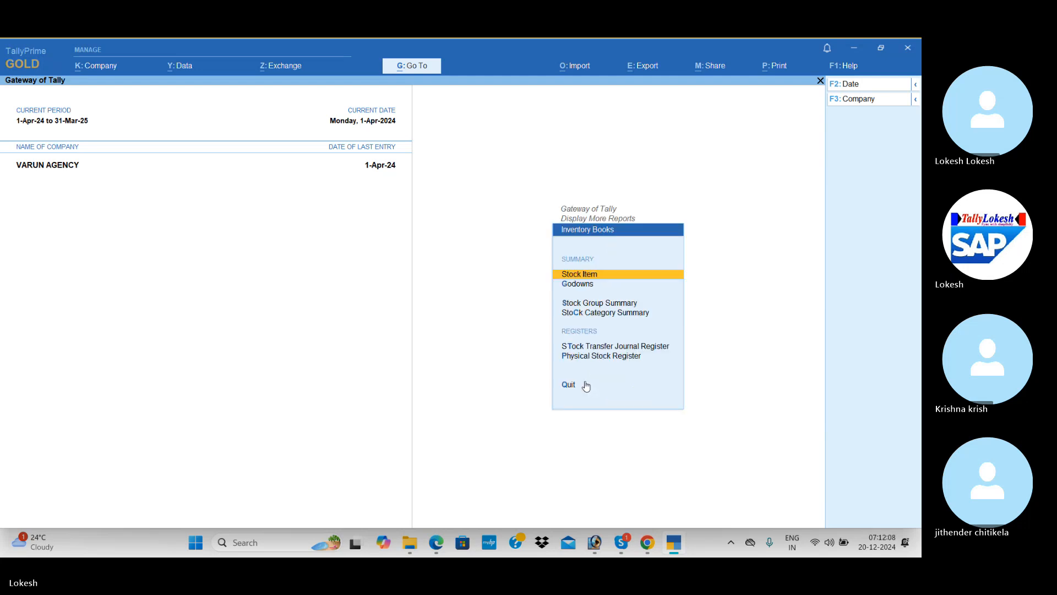
key(Escape)
key(Down)
key(Return)
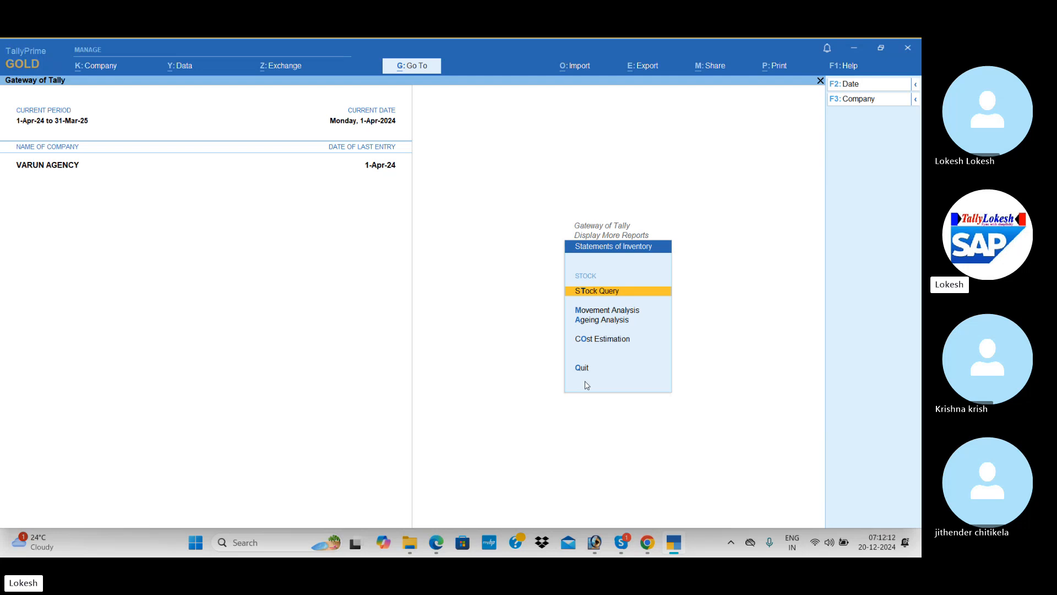
key(Return)
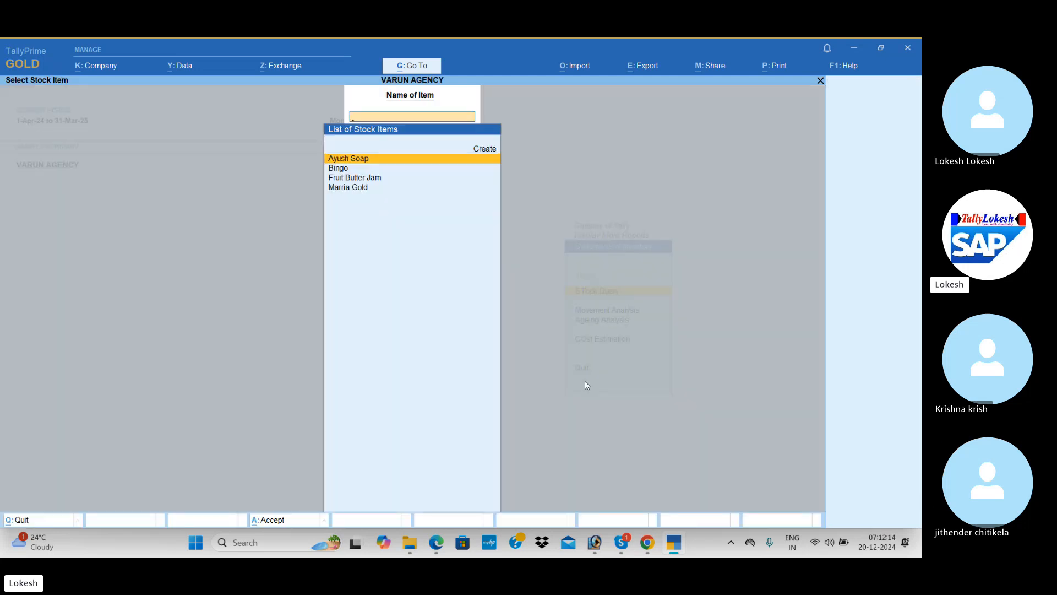
key(Return)
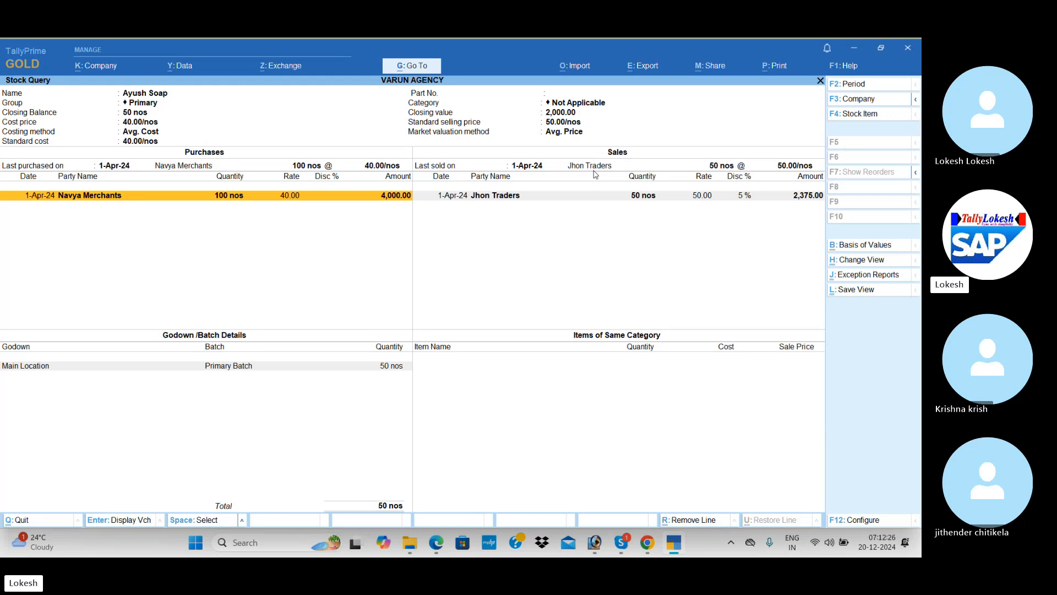
Switch the Stock Query to Bingo, examine its purchases and sales, and return to the Gateway of Tally.
key(F4)
key(Down)
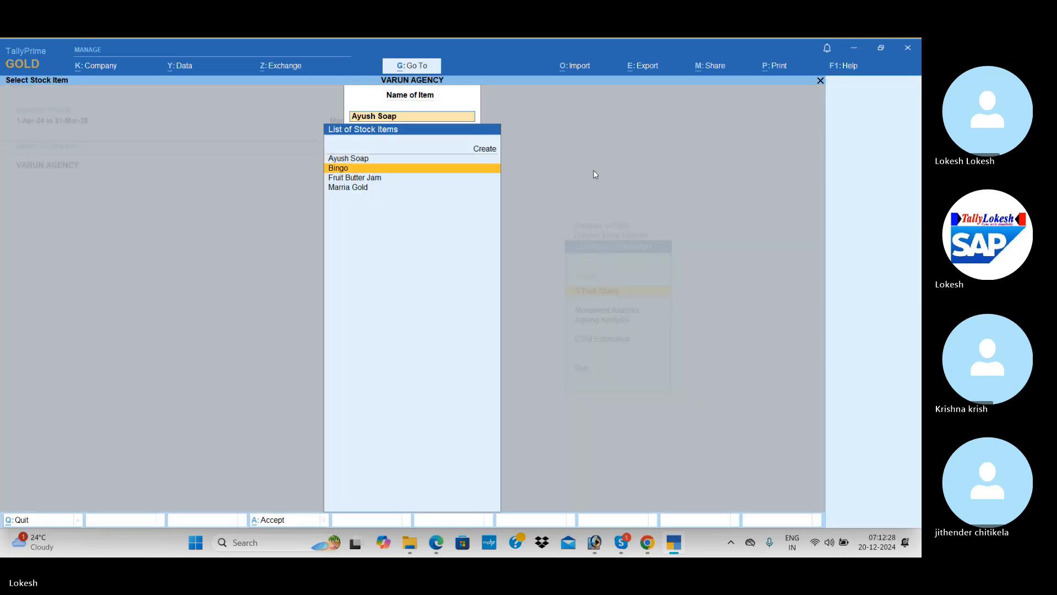
key(Return)
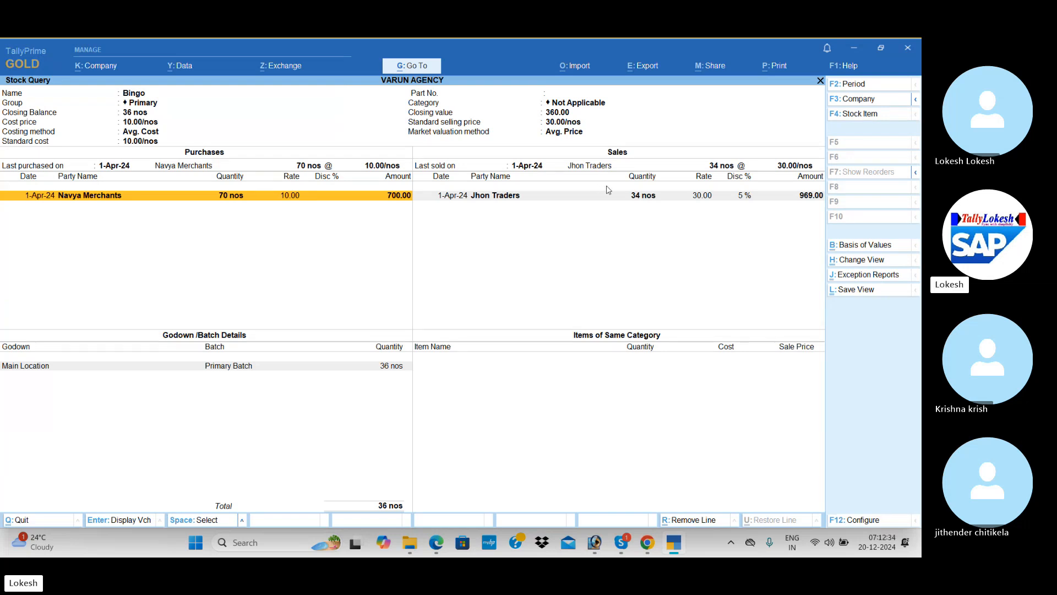
key(Escape)
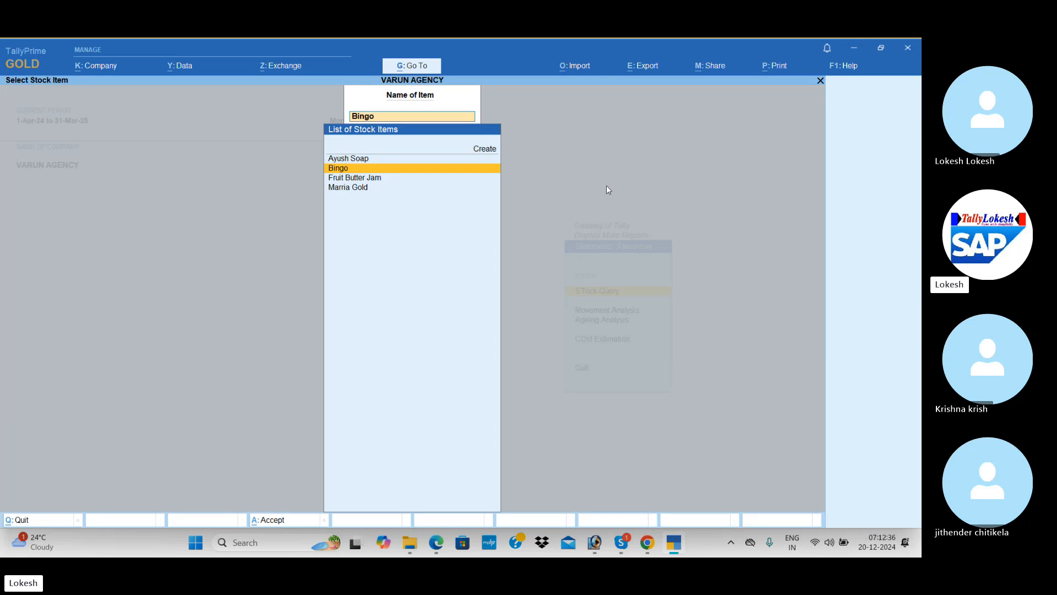
key(Escape)
key(Escape)
key(Escape)
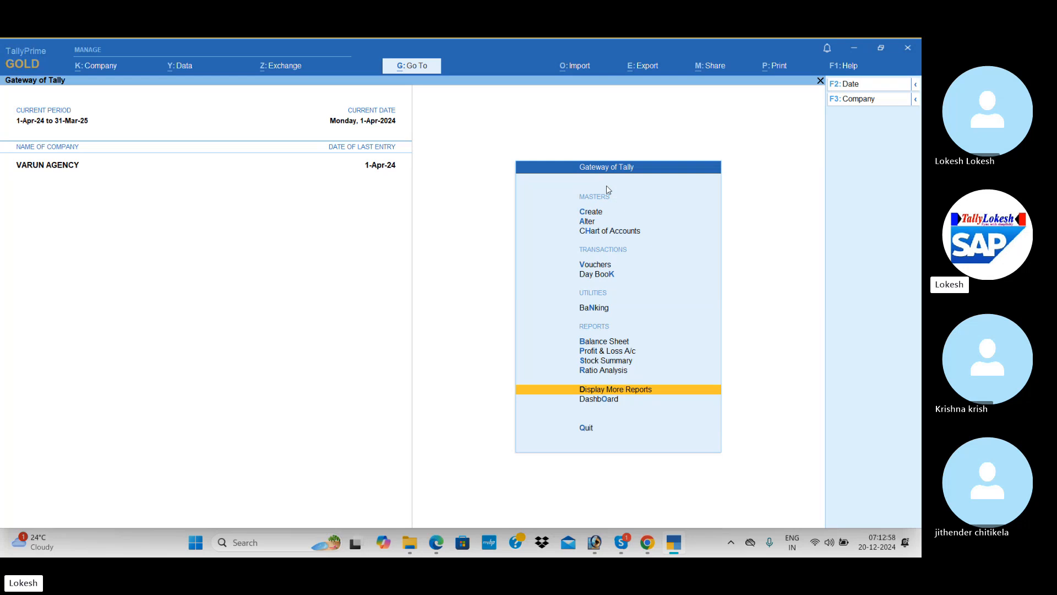
Open the company's price levels for alteration, review them and close them without changes.
key(Up)
key(Up)
key(Up)
key(Up)
key(Up)
key(Up)
key(Up)
key(Up)
key(Up)
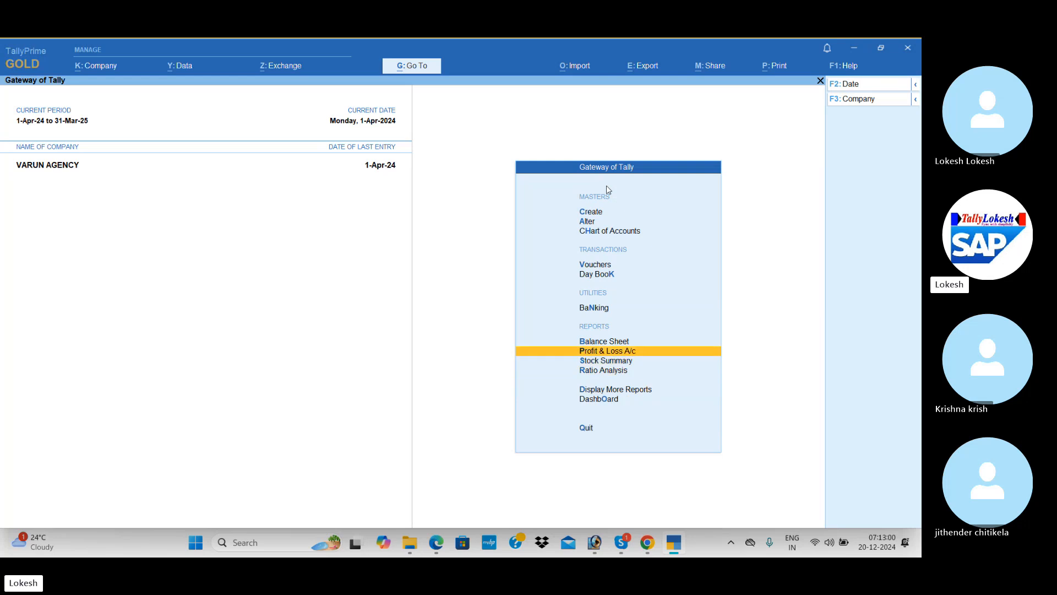
key(Return)
key(Down)
key(Down)
key(Down)
key(Down)
key(Down)
key(Down)
key(Down)
key(Down)
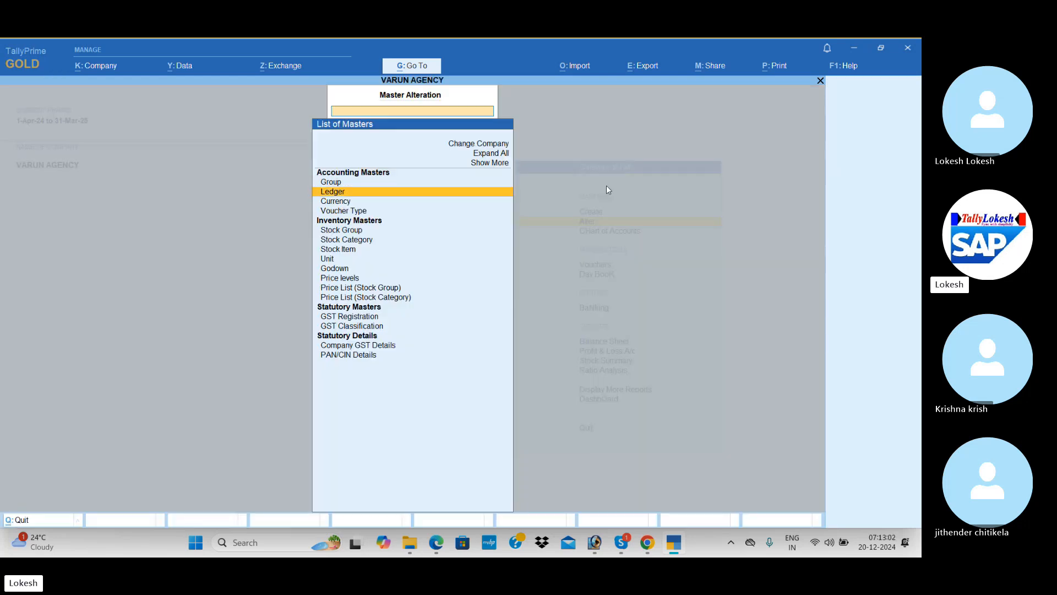
key(Down)
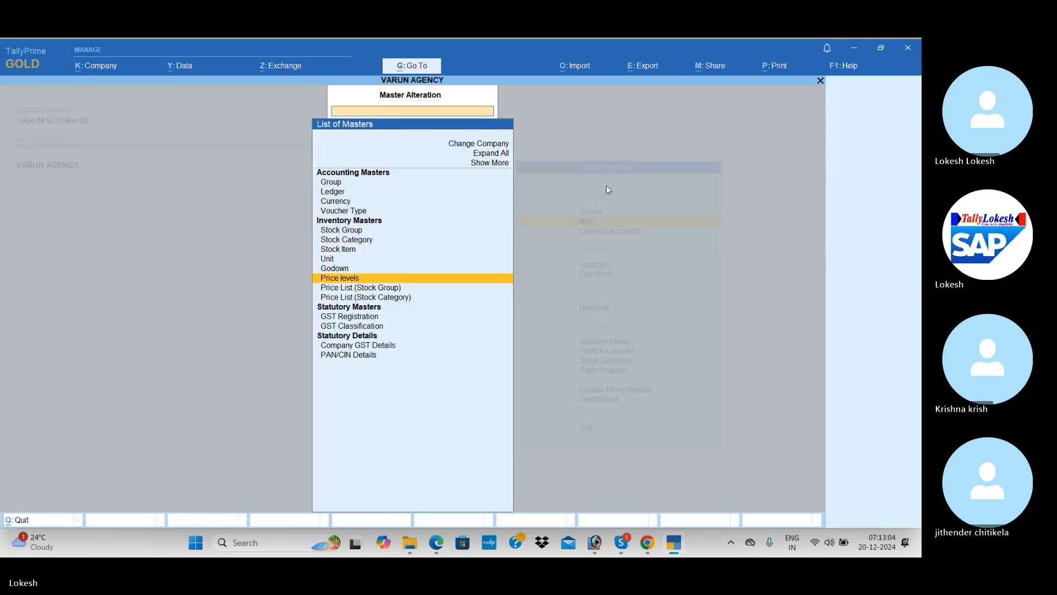
key(Return)
key(Return)
key(Return)
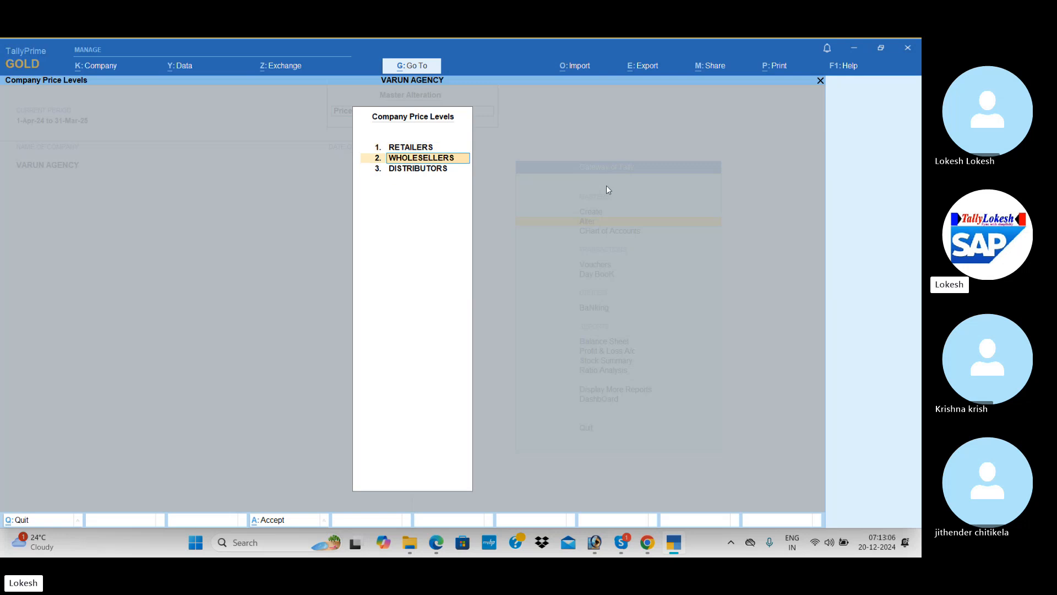
key(Escape)
key(Escape)
Open the stock group price list for All Items at the WHOLESELLERS level, applicable from 1-Apr-24.
key(Down)
key(Return)
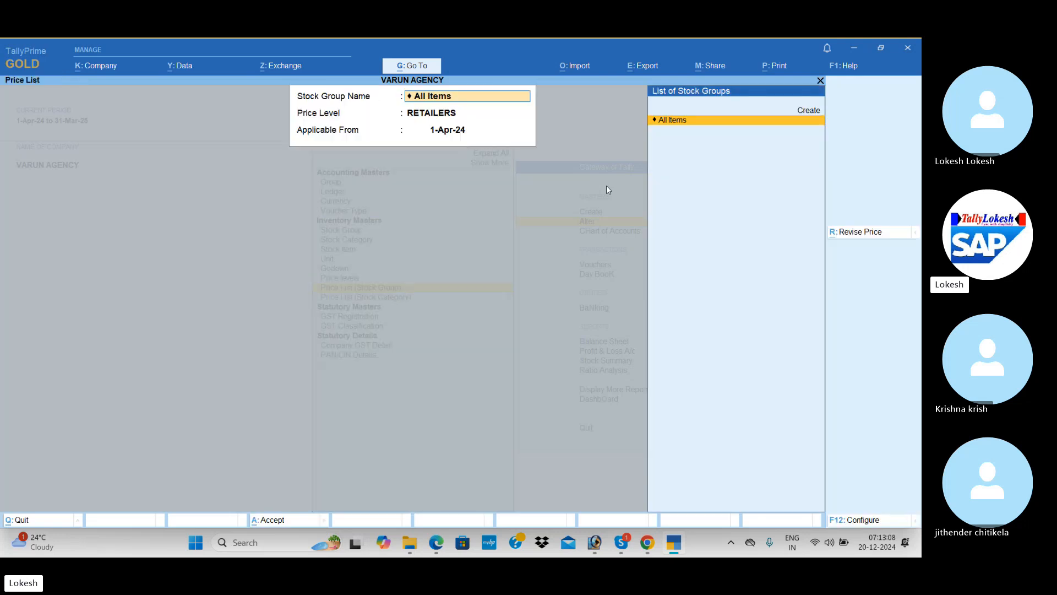
key(Return)
key(Down)
key(Return)
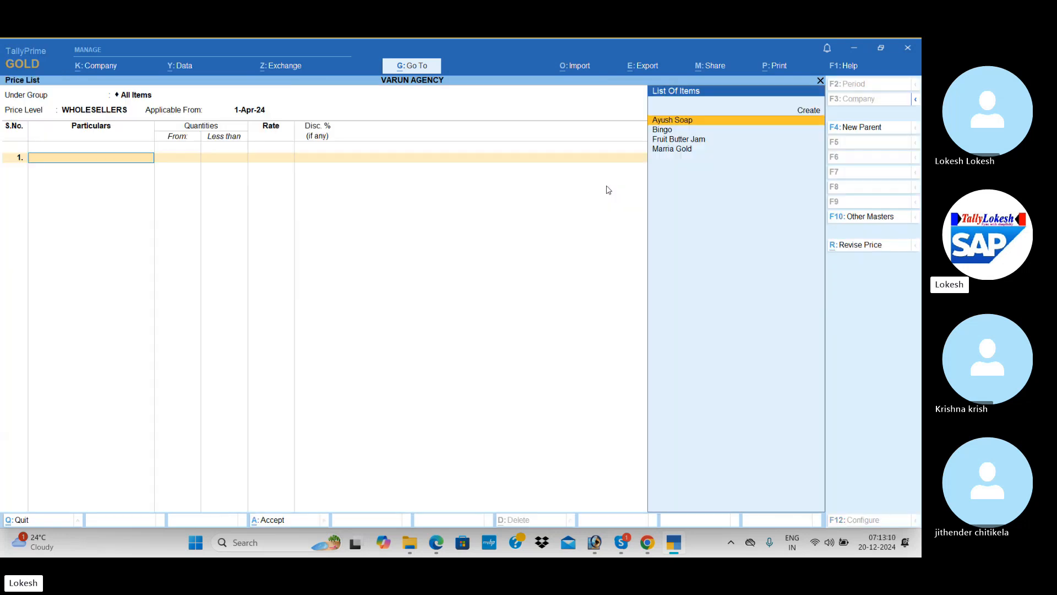
Add Ayush Soap to the price list for quantities less than 10 nos at a rate of 50 with 5% discount.
key(Down)
key(Up)
key(Return)
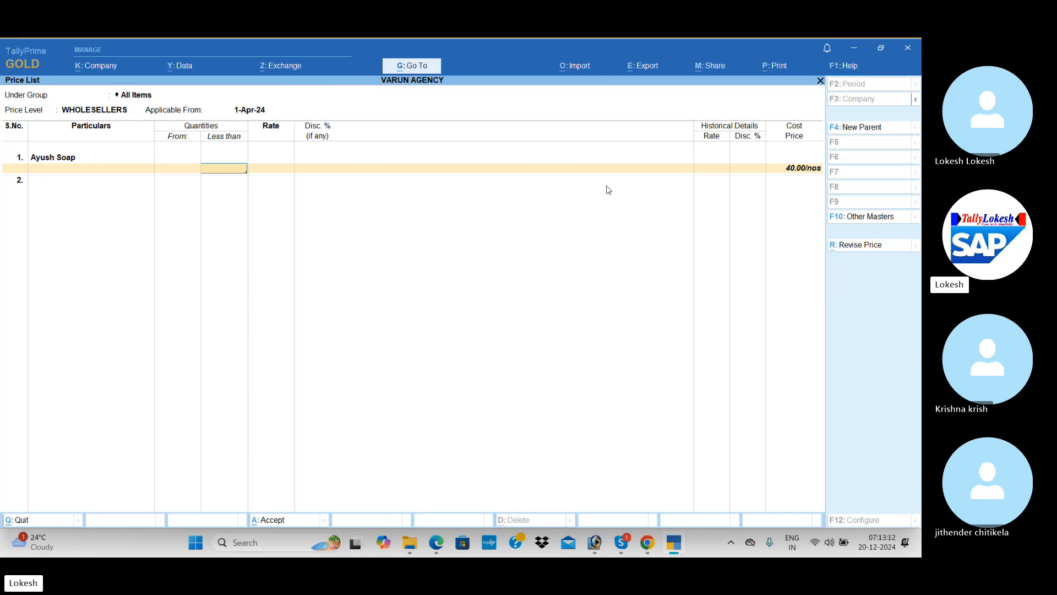
text(10)
key(Return)
text(50)
key(Return)
text(5)
key(Return)
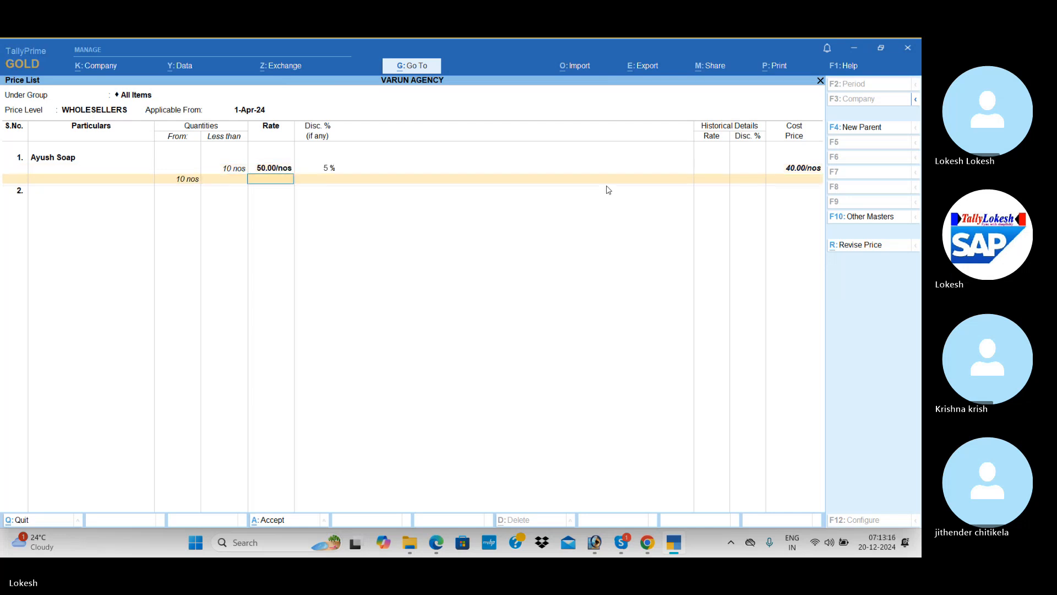
key(Return)
Add Bingo to the price list for quantities less than 10 nos at a rate of 50 with 5% discount.
key(Down)
key(Return)
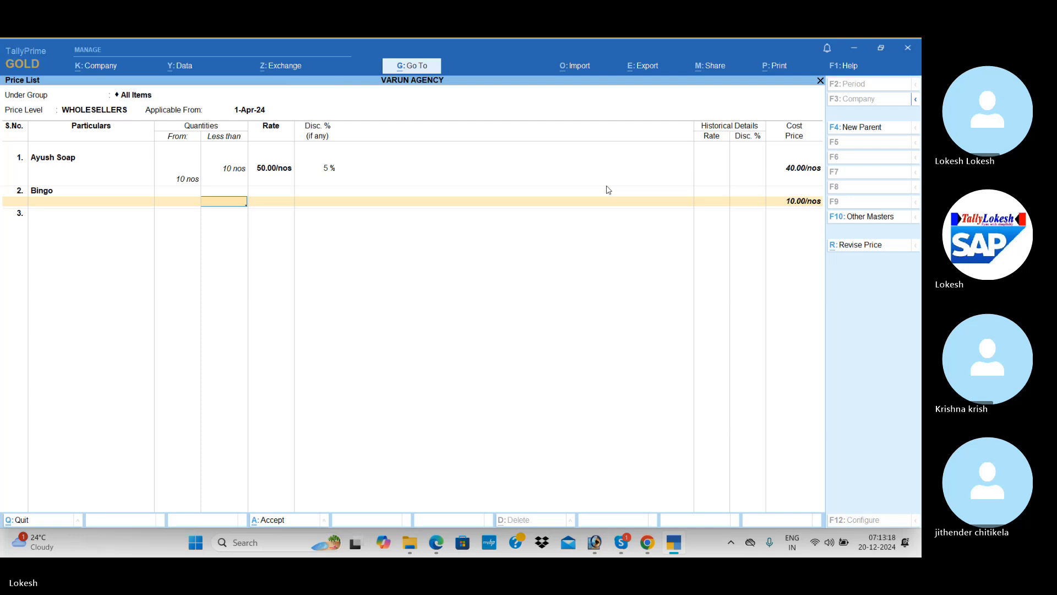
text(10)
key(Return)
text(1)
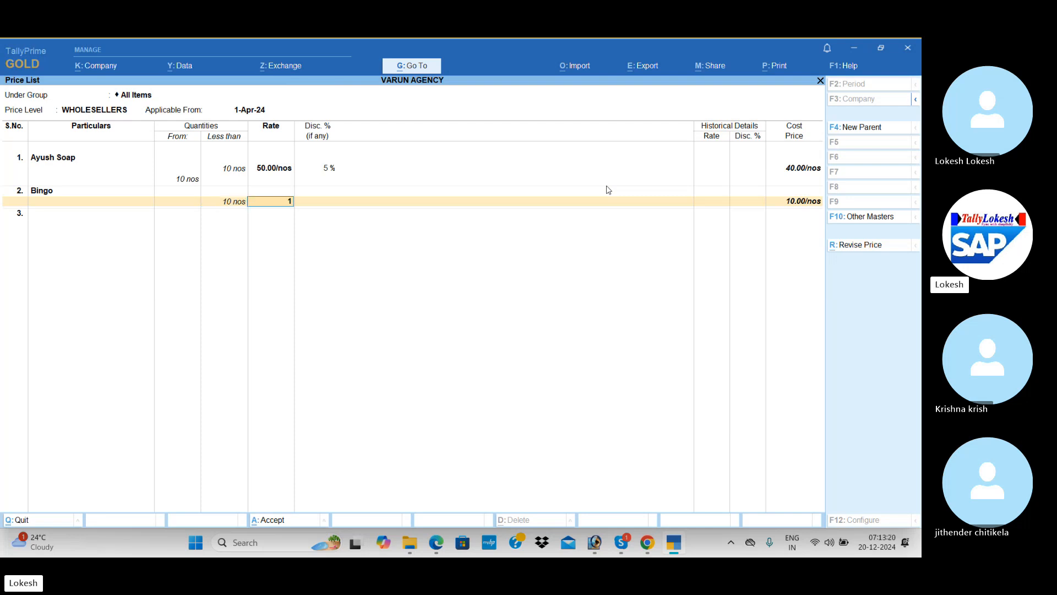
text(50)
key(Return)
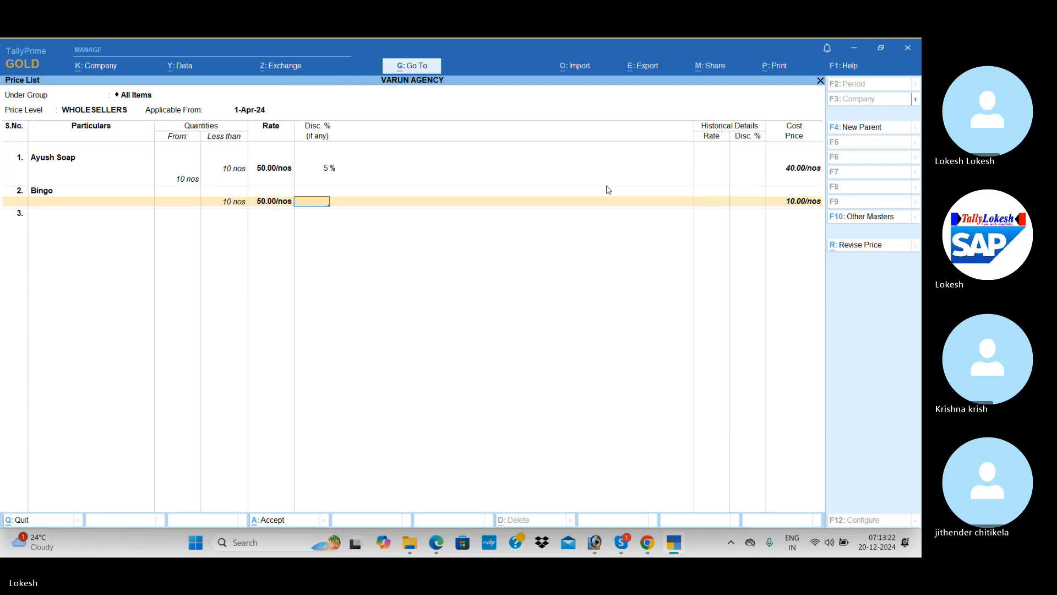
text(5)
key(Return)
key(Return)
key(Return)
key(Return)
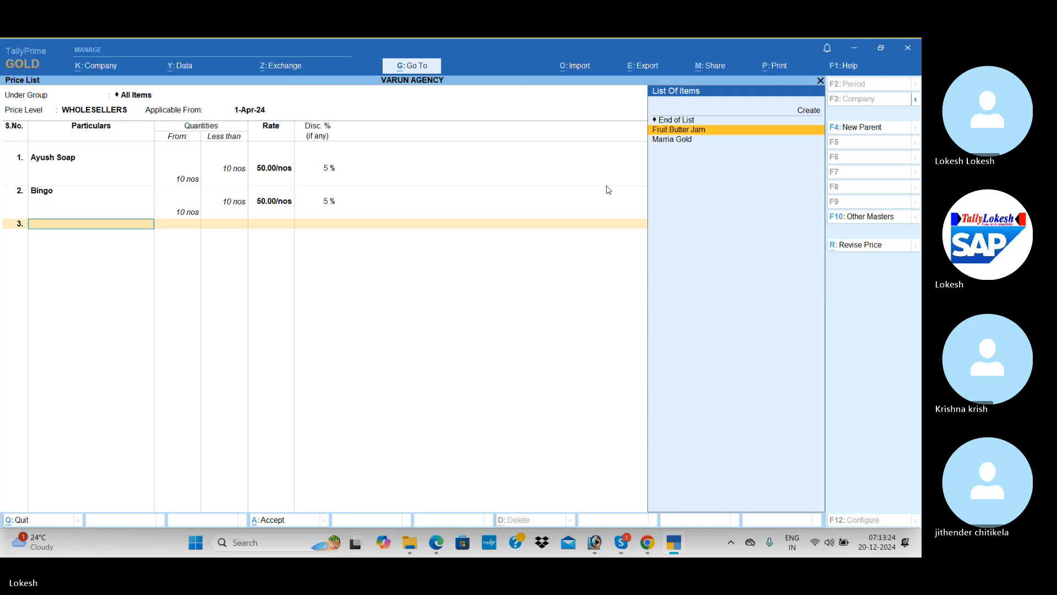
Add Fruit Butter Jam to the price list for quantities less than 10 nos at a rate of 60 with 5% discount.
key(Return)
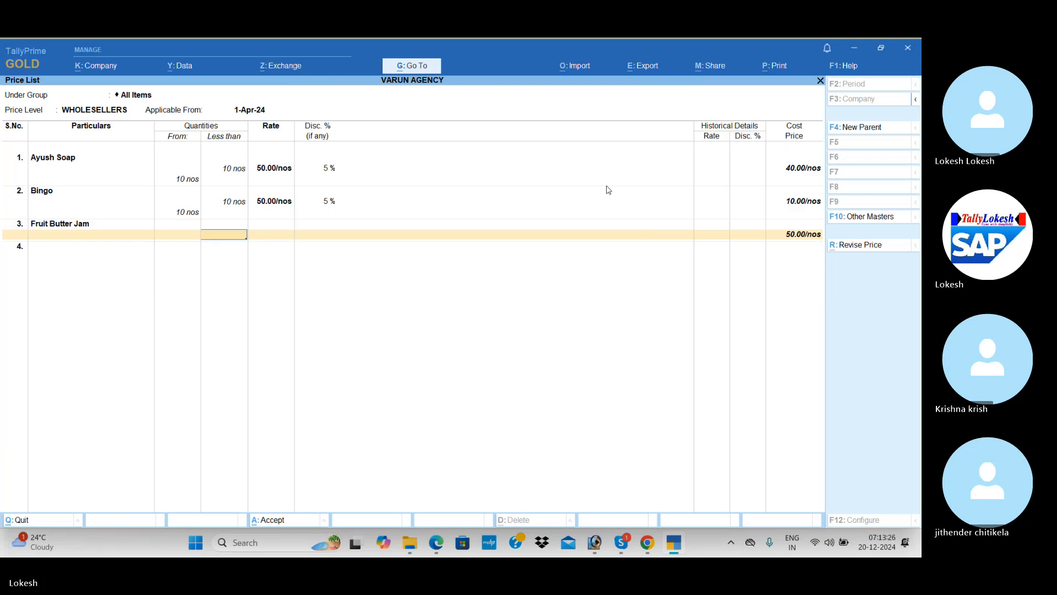
text(10)
key(Return)
text(60)
key(Return)
text(5)
key(Return)
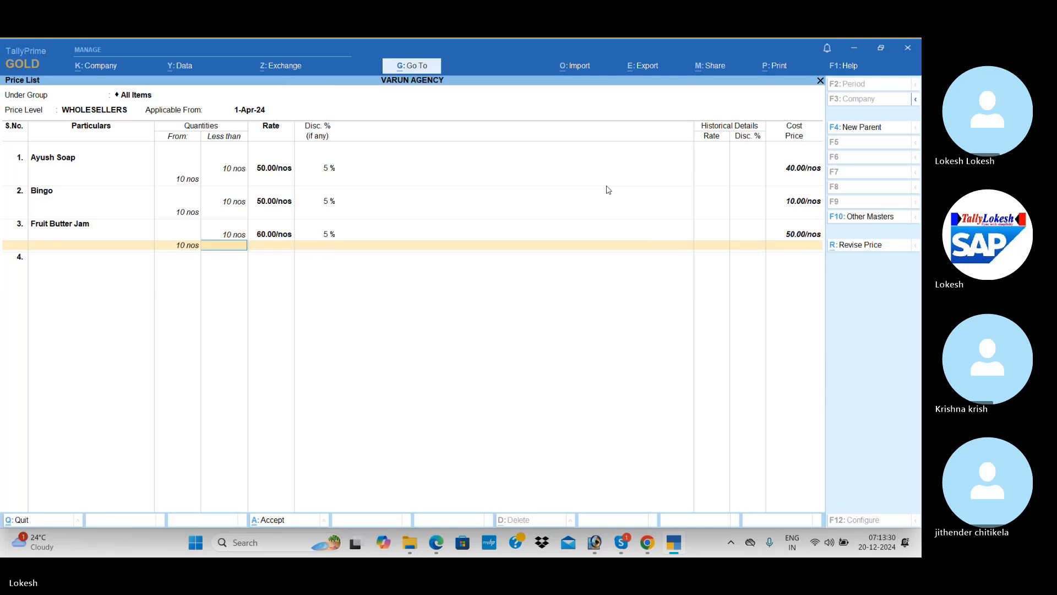
key(Return)
key(Return)
key(Return)
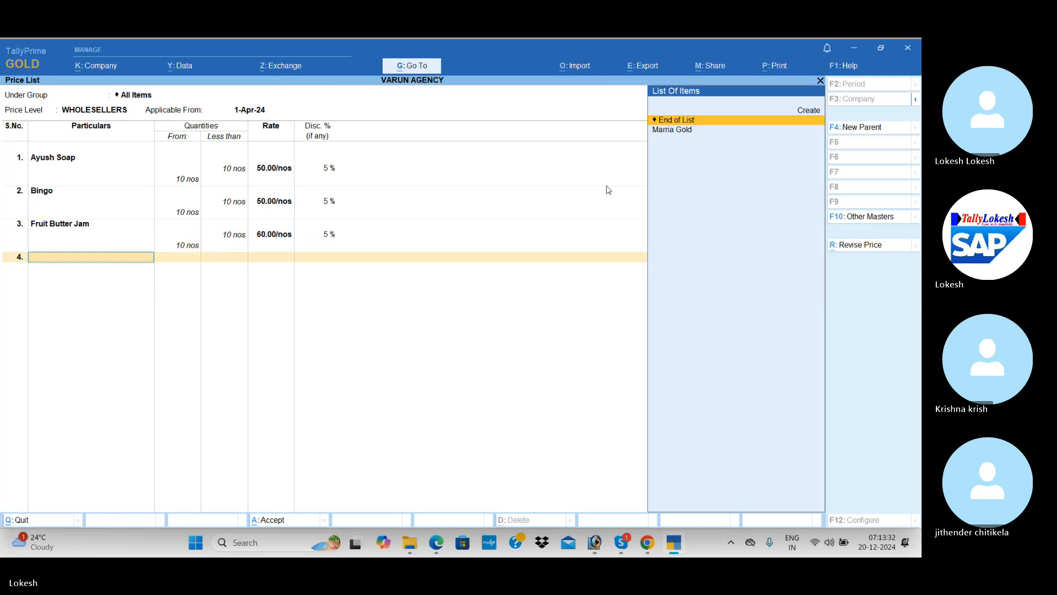
Add Marria Gold to the price list for quantities less than 10 nos at a rate of 70 with 5% discount.
key(Down)
key(Return)
text(1)
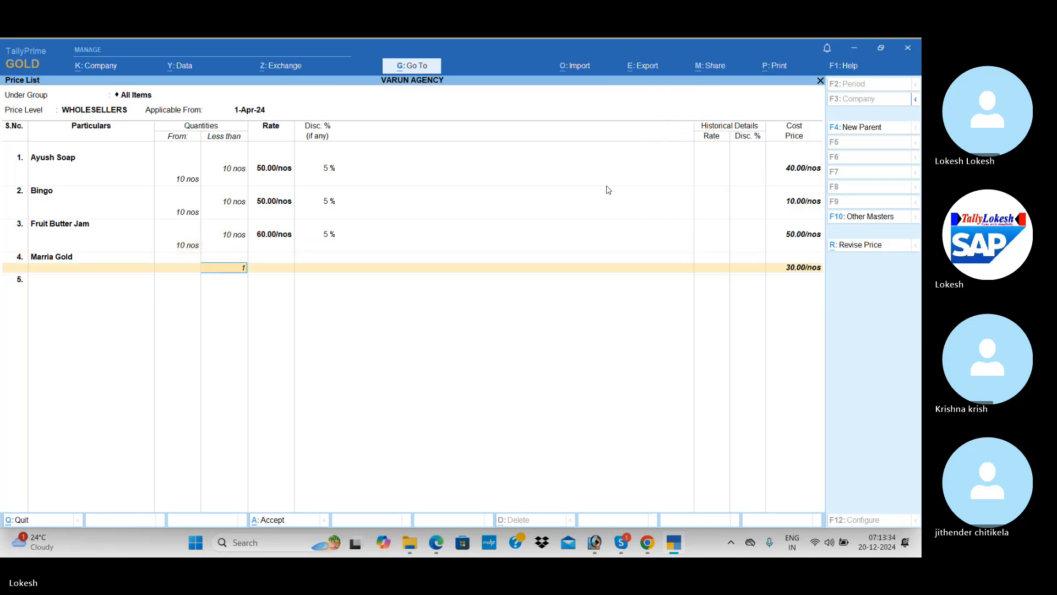
text(0)
key(Return)
text(70)
key(Return)
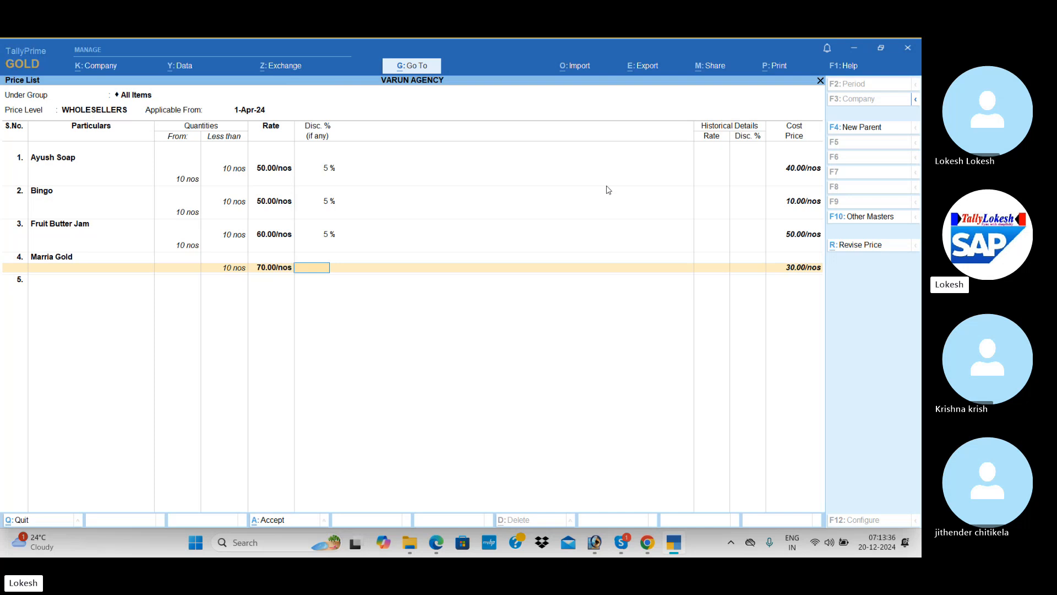
text(5)
key(Return)
key(Return)
key(Return)
key(Return)
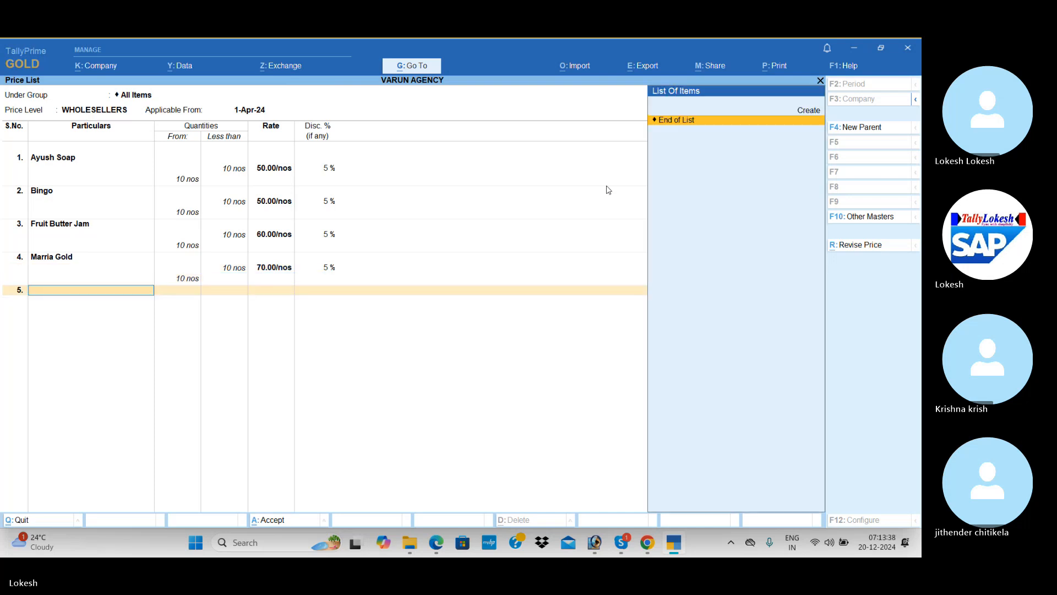
Finish the item list, save the WHOLESELLERS price list and return to the Gateway of Tally.
key(Return)
key(Return)
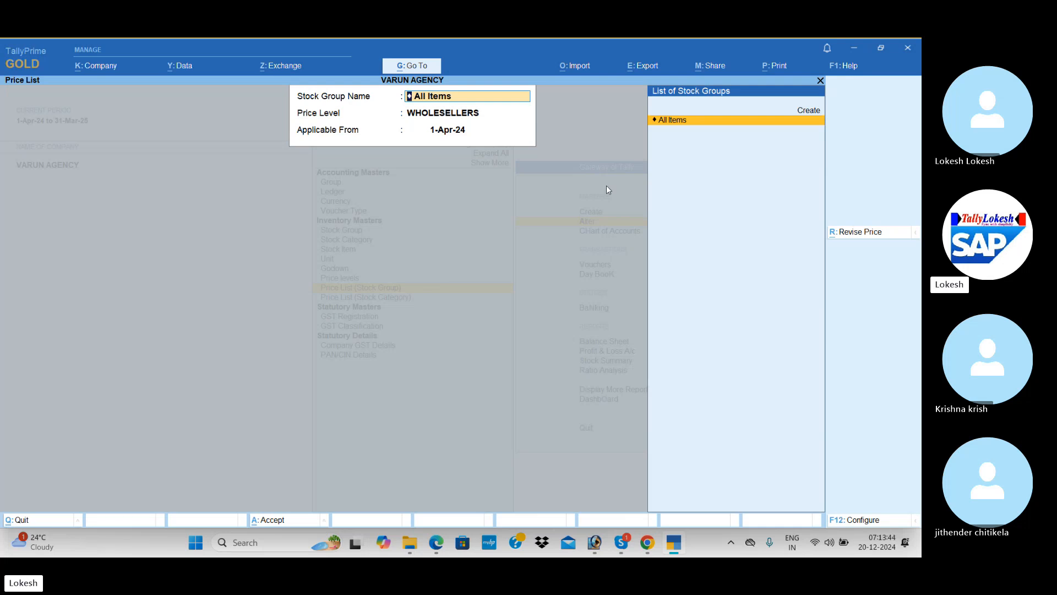
key(Escape)
key(Escape)
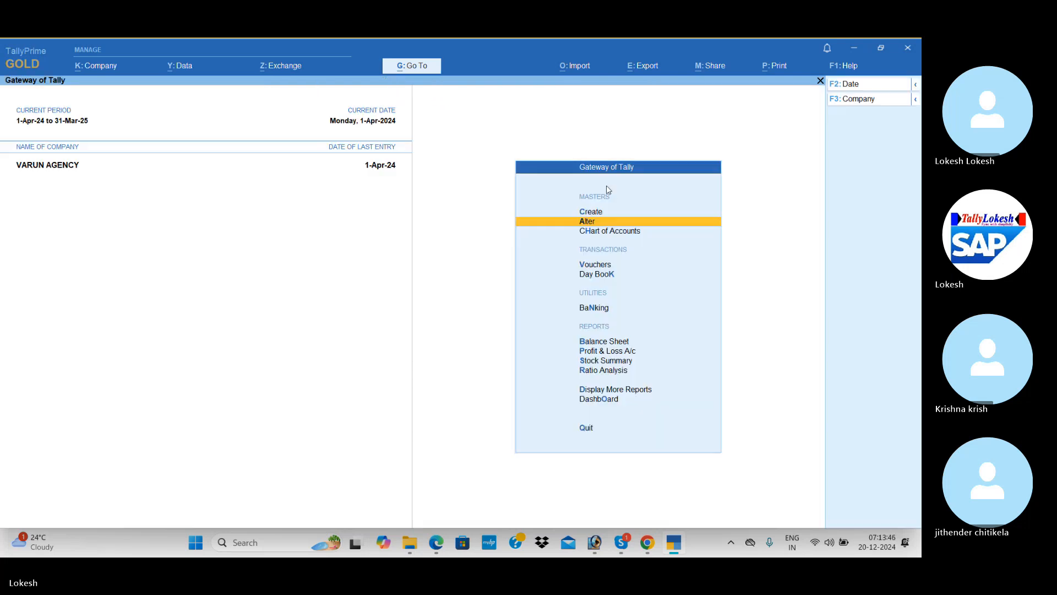
Open voucher entry and switch it to a new sales voucher.
key(Down)
key(Down)
key(Down)
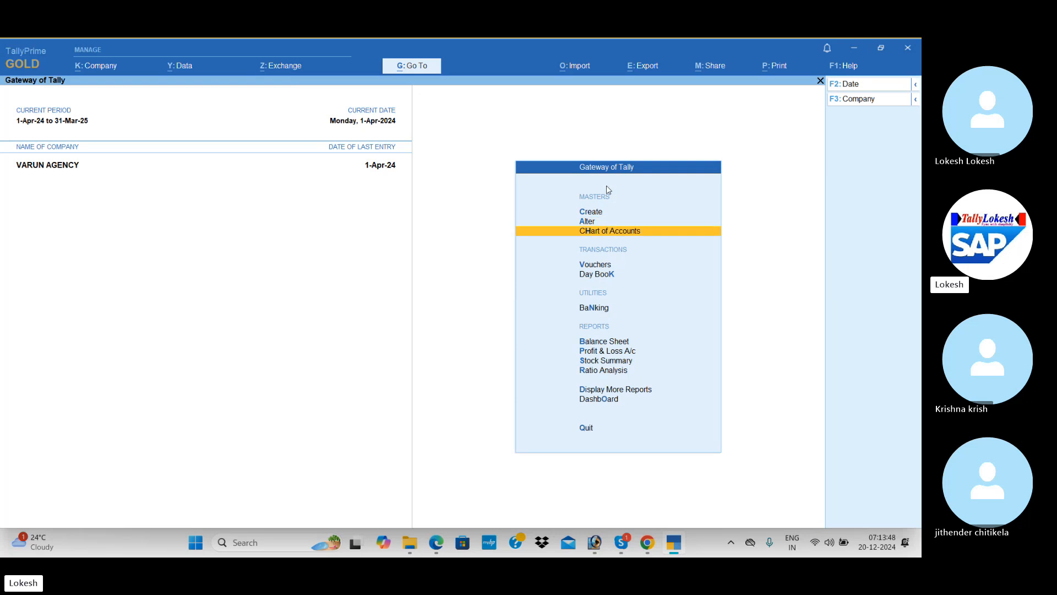
key(Up)
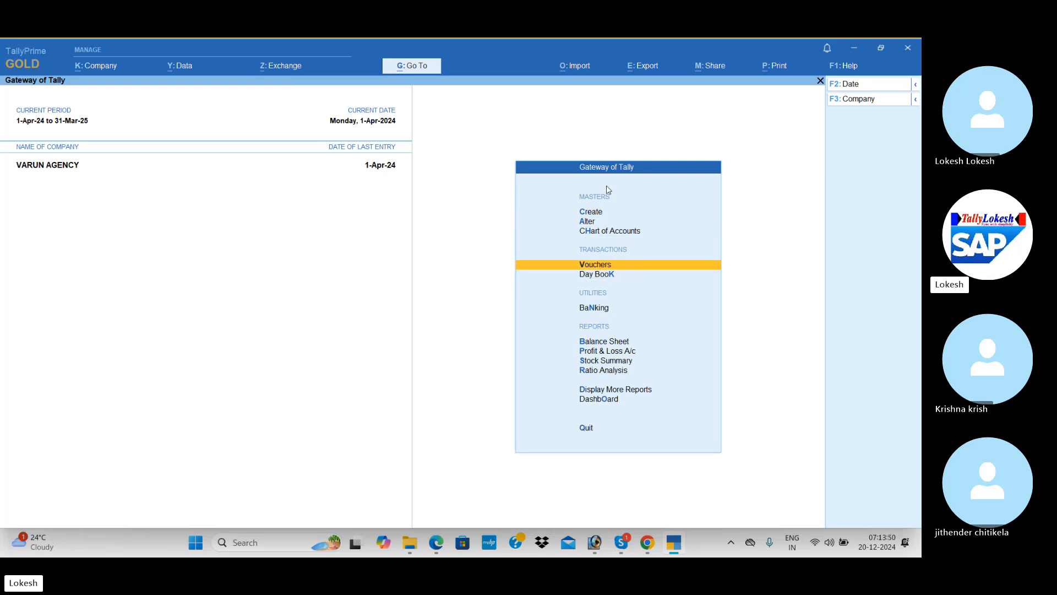
key(Return)
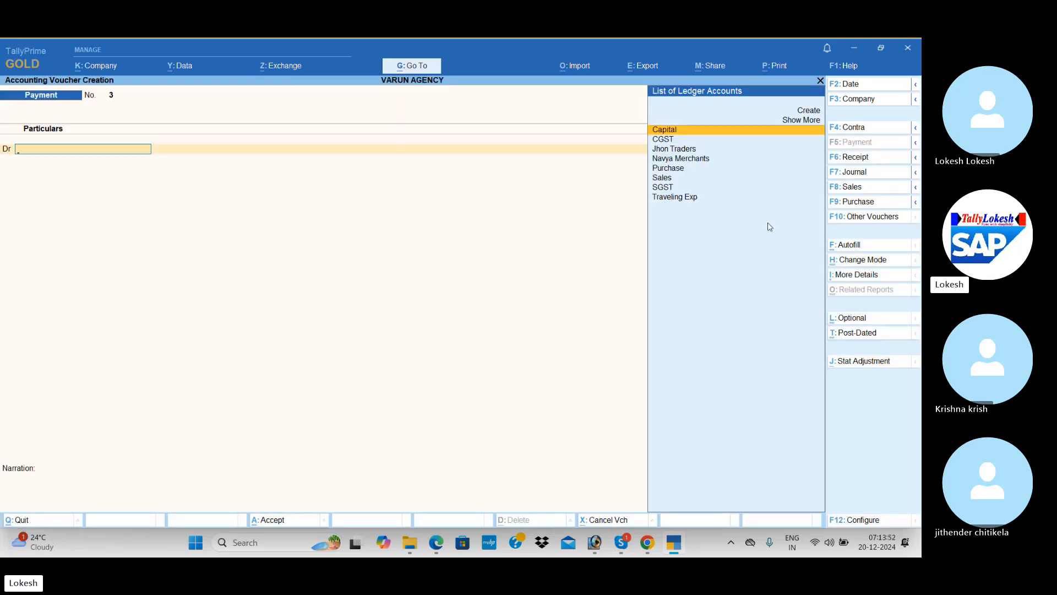
click(878, 187)
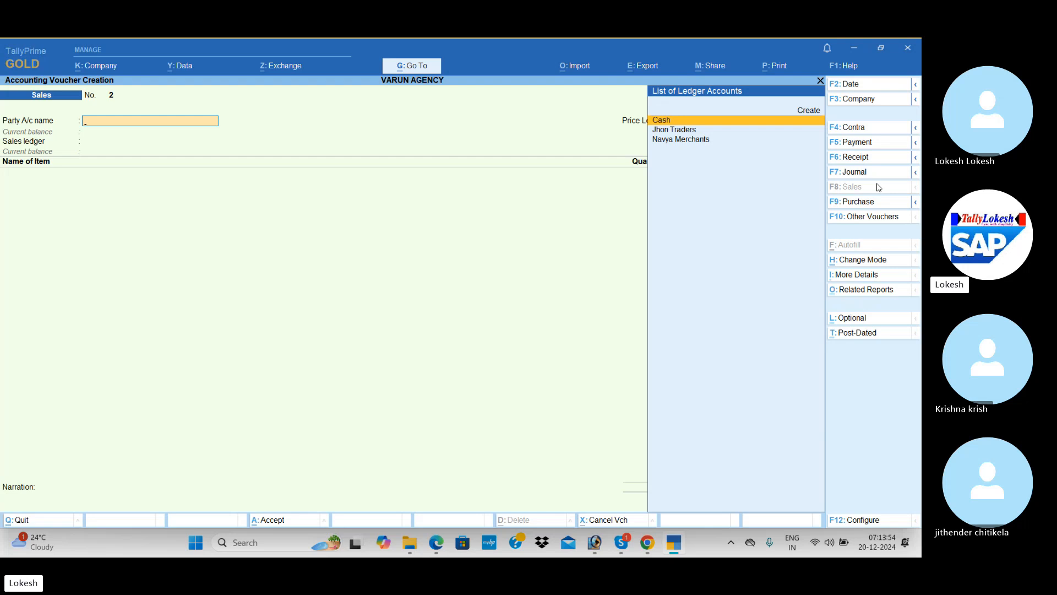
Set the party to Jhon Traders with blank dispatch details, the price level to WHOLESELLERS and the sales ledger to Sales.
key(Down)
key(Return)
key(Return)
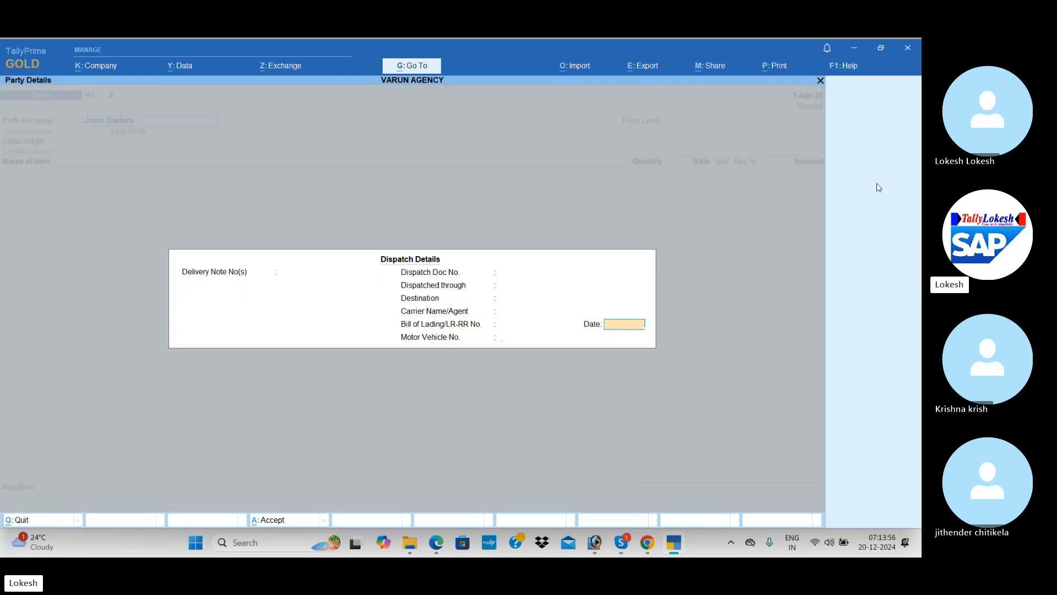
key(Return)
key(Return)
key(Return)
key(Return)
key(Down)
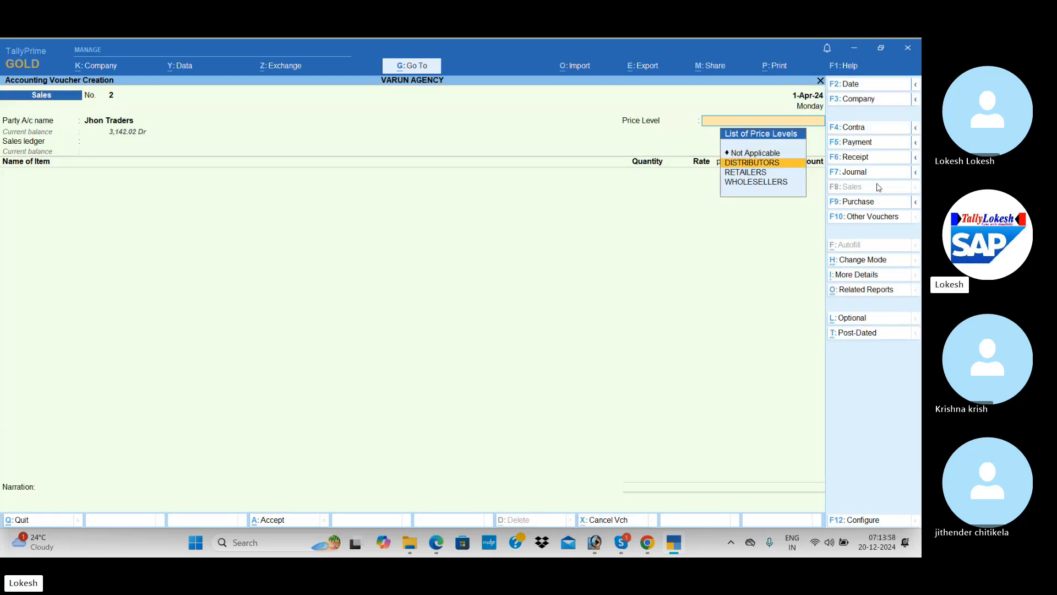
key(Down)
key(Down)
key(Return)
key(Return)
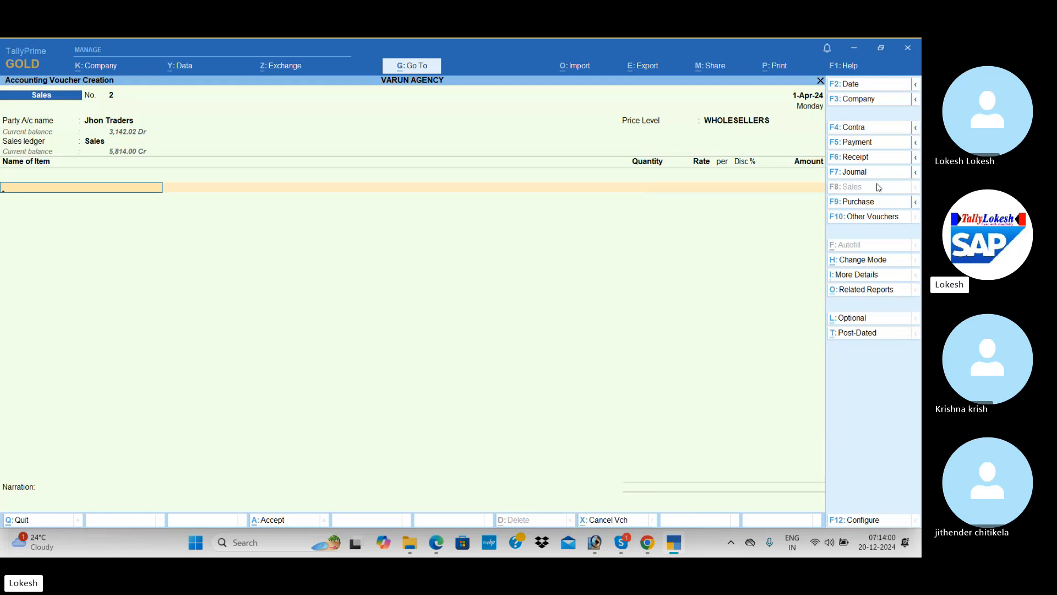
Add 5 nos of Ayush Soap to the sales voucher, keeping the price list's rate and discount.
key(Down)
key(Return)
text(5)
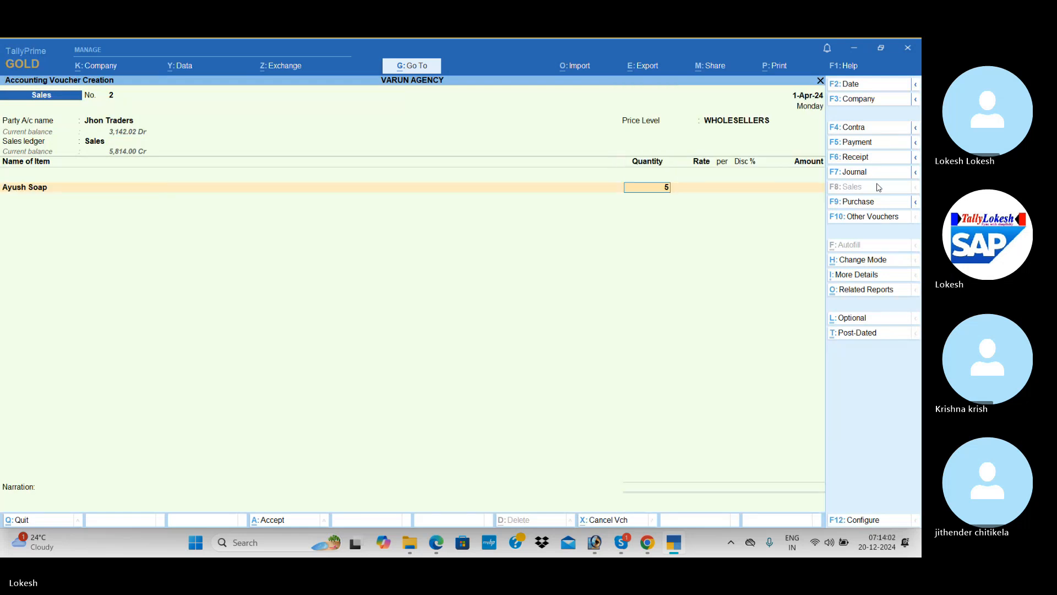
key(Return)
key(Return)
key(Return)
key(Return)
key(Return)
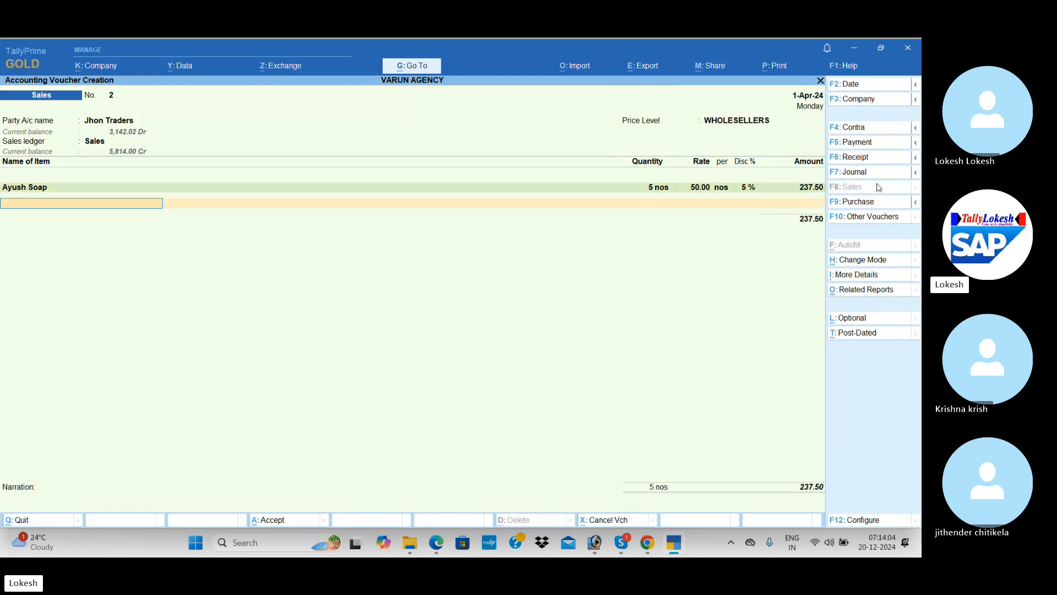
Add 6 nos of Bingo to the sales voucher, keeping the price list's rate and discount.
key(Down)
key(Down)
key(Return)
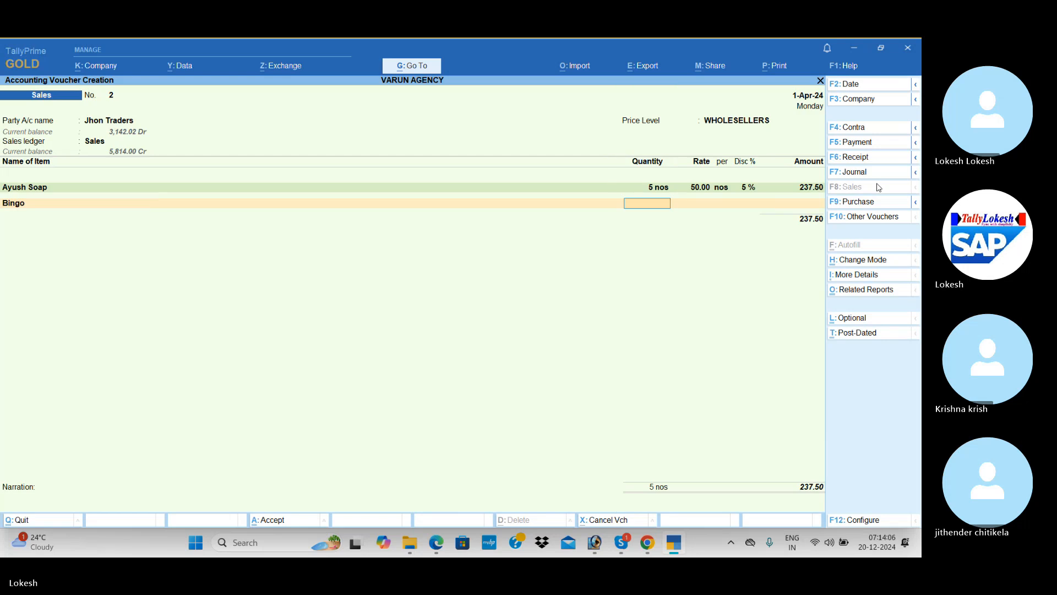
text(6)
key(Return)
key(Return)
key(Return)
key(Return)
key(Return)
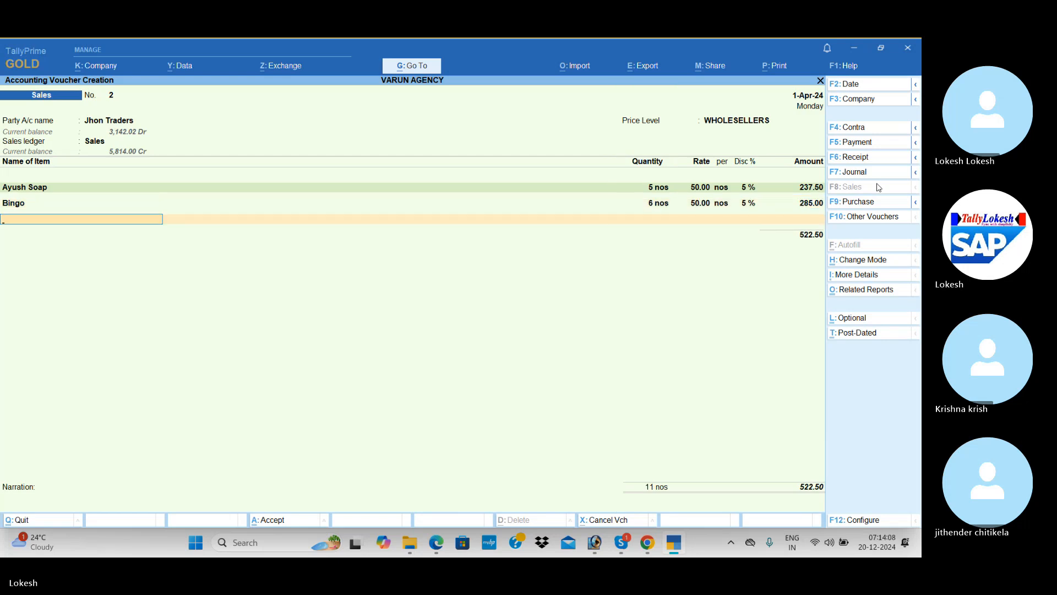
Add 8 nos of Fruit Butter Jam to the sales voucher, keeping the price list's rate and discount.
key(Down)
key(Down)
key(Down)
key(Return)
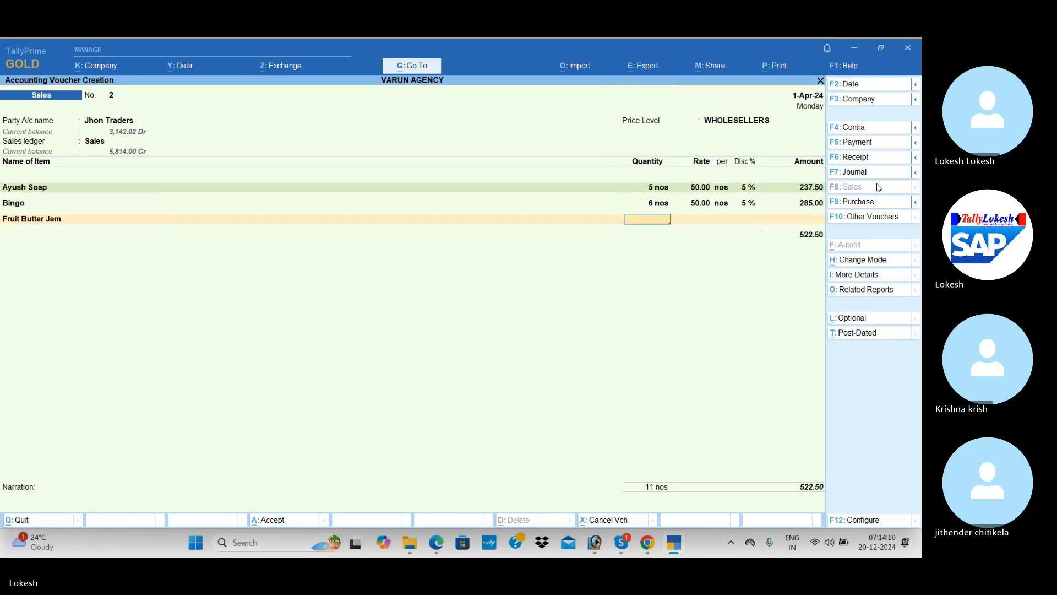
key(Return)
key(Return)
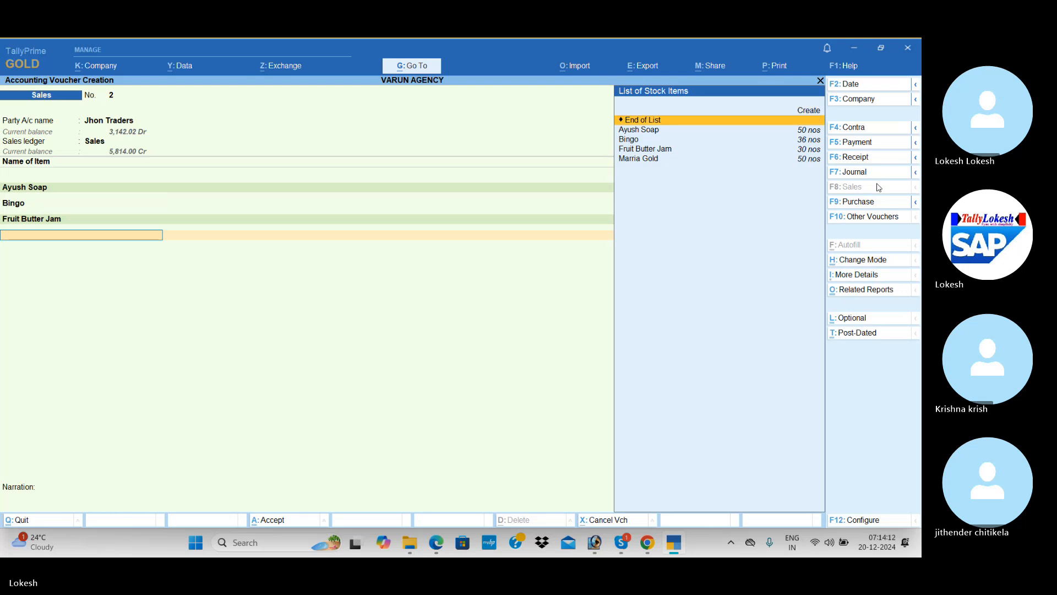
Add 7 nos of Marria Gold to the sales voucher at the price list's rate and discount, and end the item list.
key(Down)
key(Down)
key(Down)
key(Down)
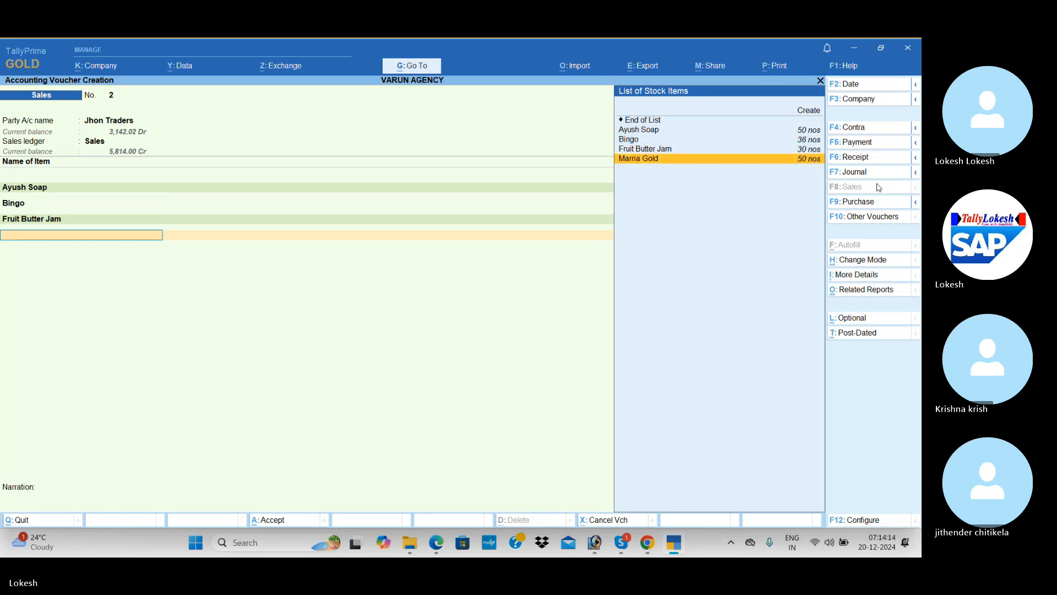
key(Return)
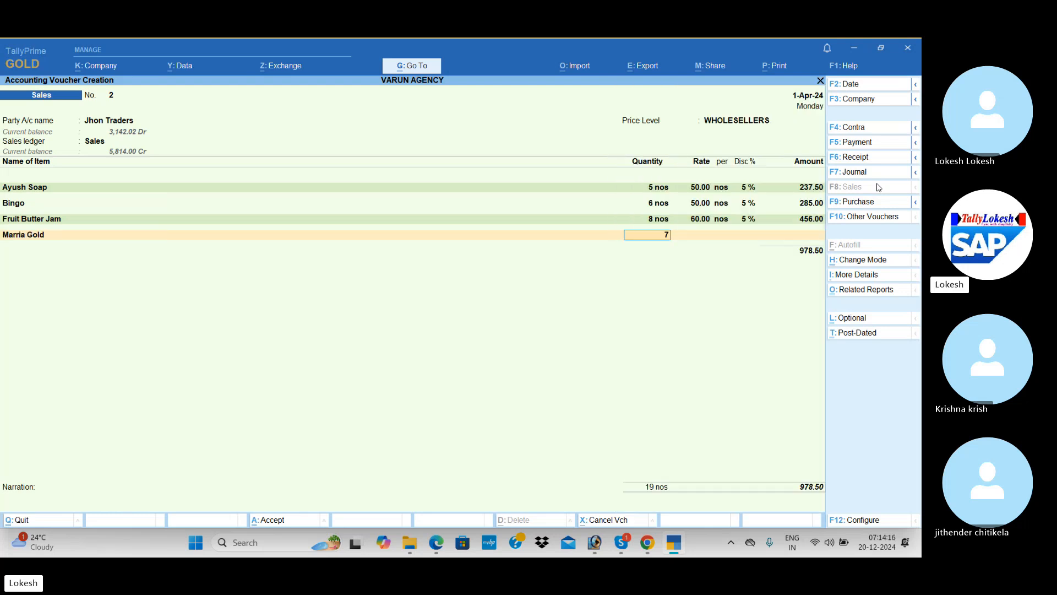
key(Return)
key(Return)
key(Return)
key(Return)
key(Return)
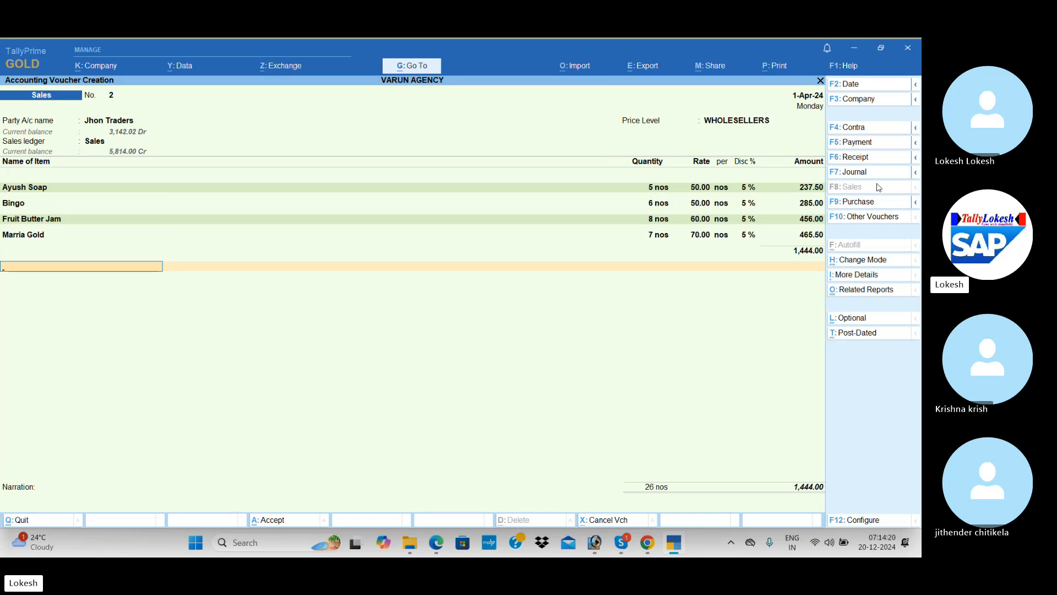
Add the CGST and SGST ledgers to the sales voucher with their calculated tax amounts.
text(cg)
key(Return)
key(Return)
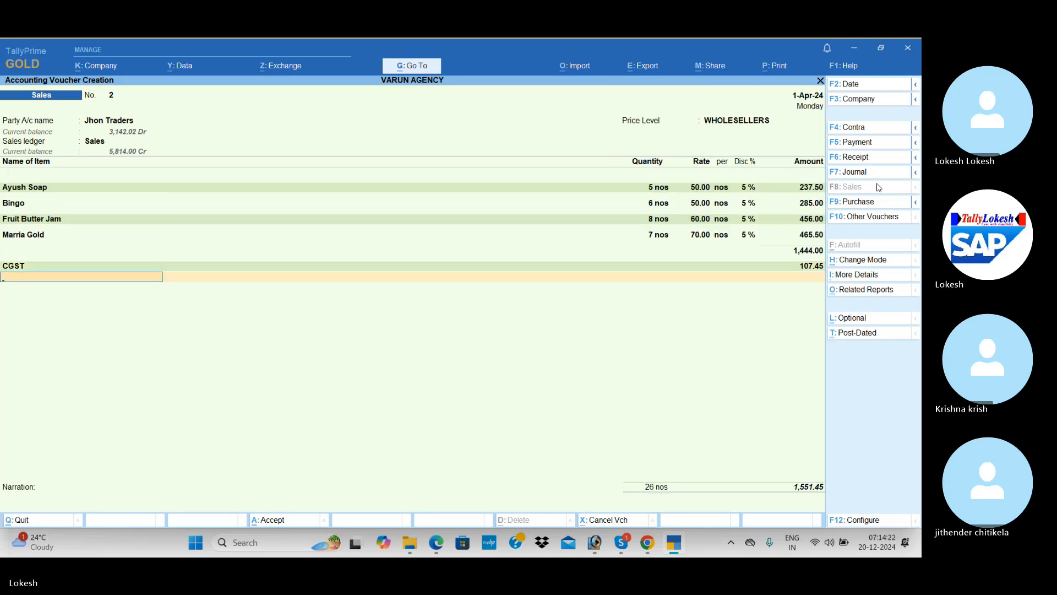
text(s)
key(Return)
key(Return)
key(Return)
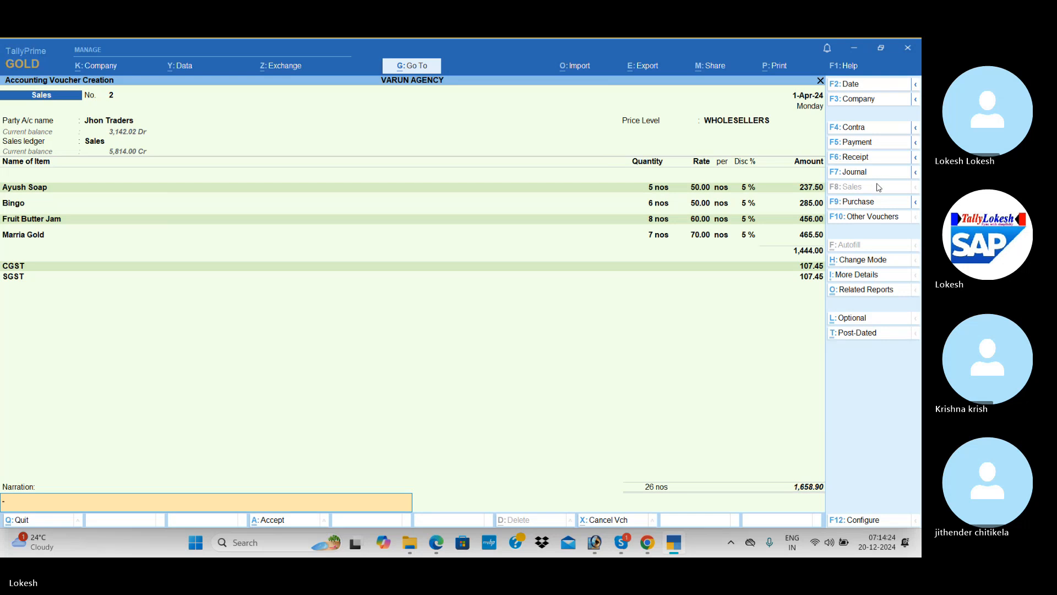
Save the sales voucher without a narration and quit voucher entry to the Gateway of Tally.
key(Return)
key(Return)
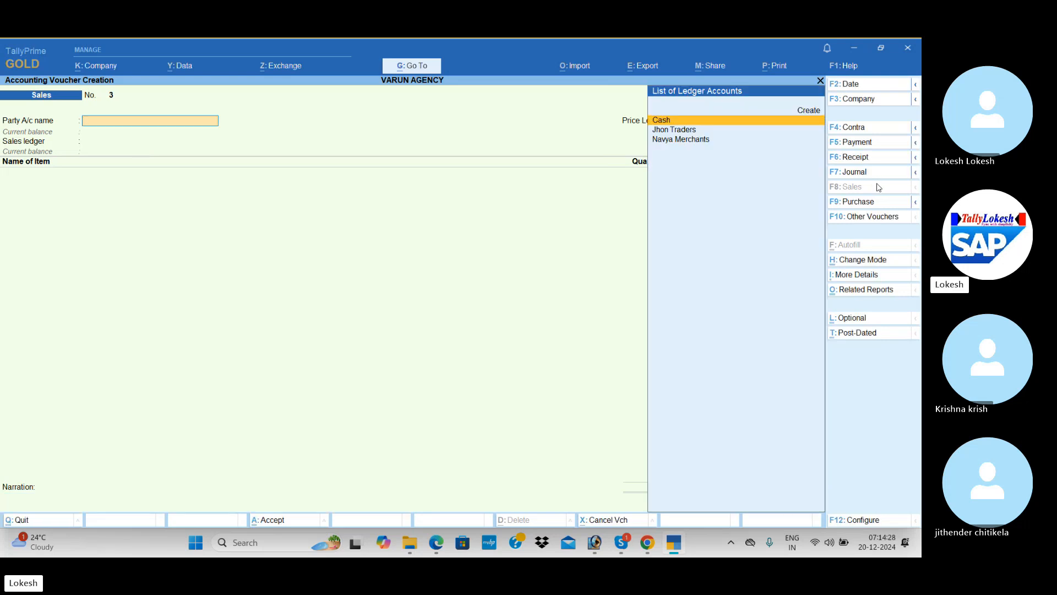
key(Escape)
key(y)
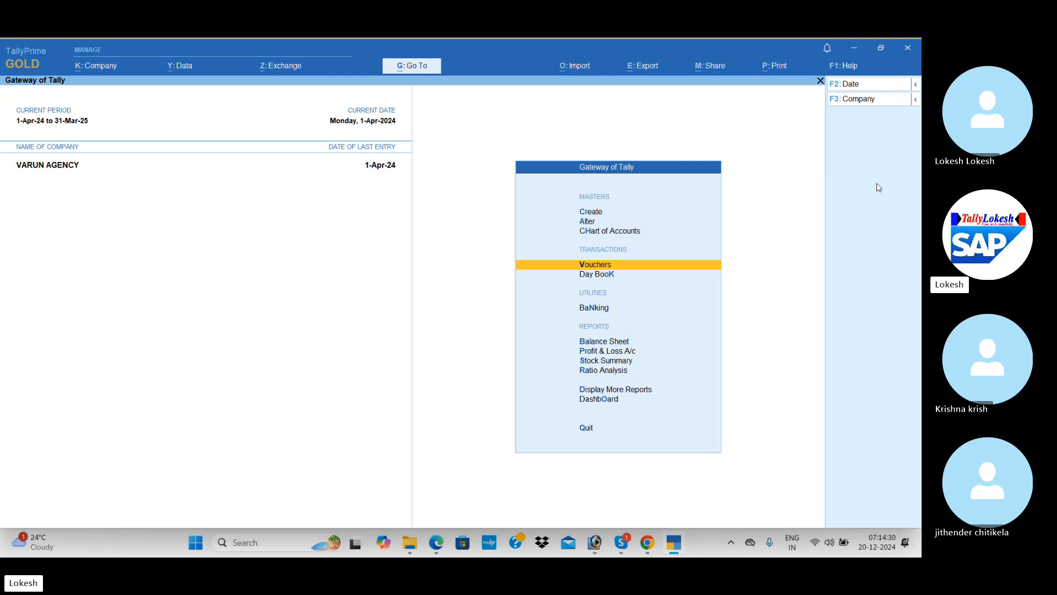
Switch to the Skype call window.
key(alt+Tab)
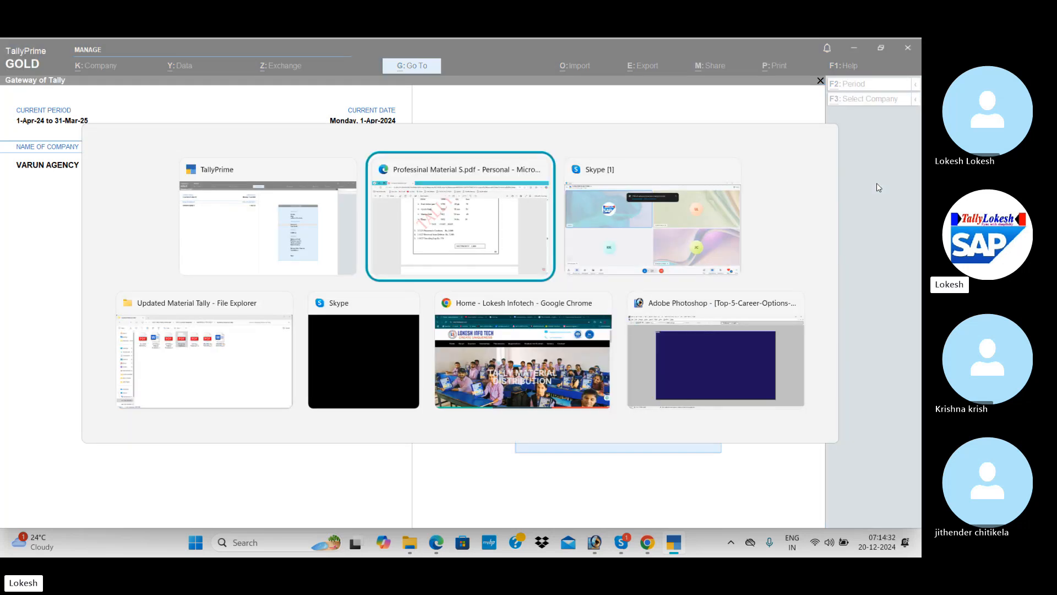
key(alt+Tab)
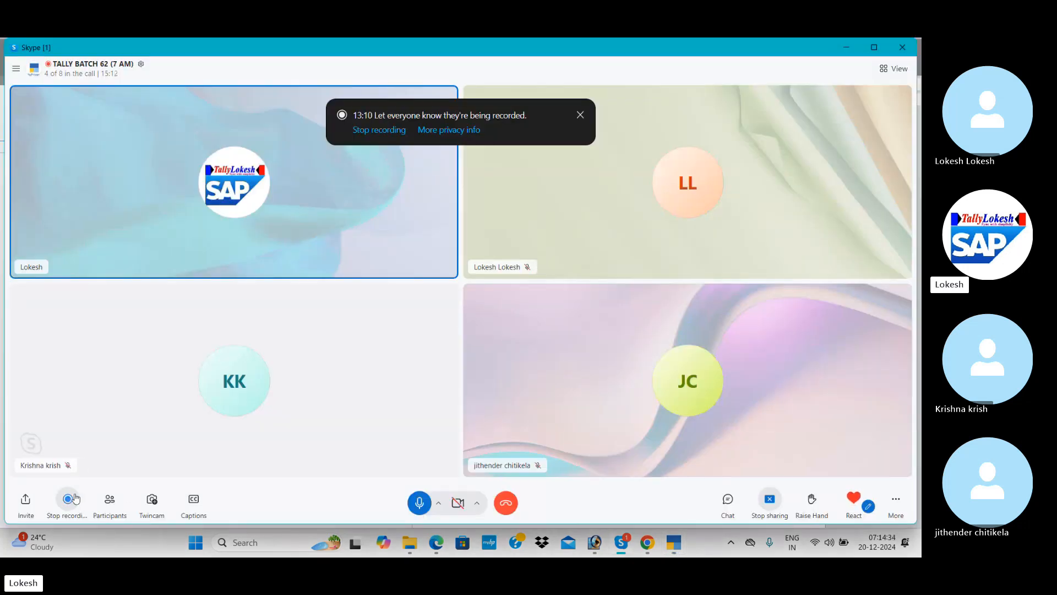